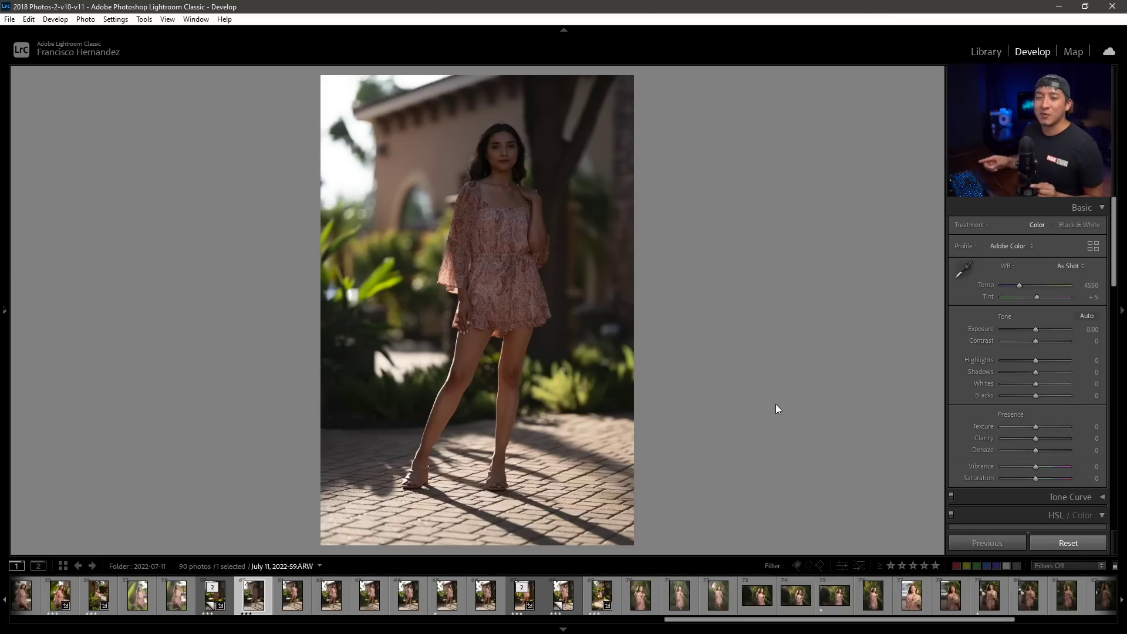
Open Copy 1 of July 11, 2022-66.ARW and set its Blue Primary saturation to 80 in Calibration.
key("Right")
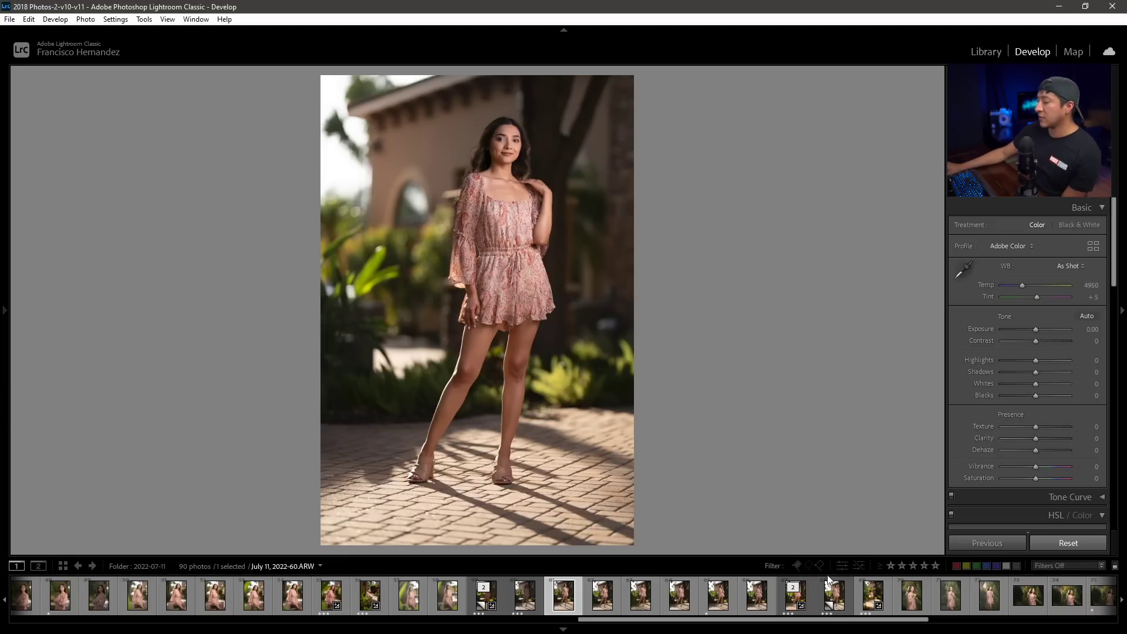
left_click(836, 602)
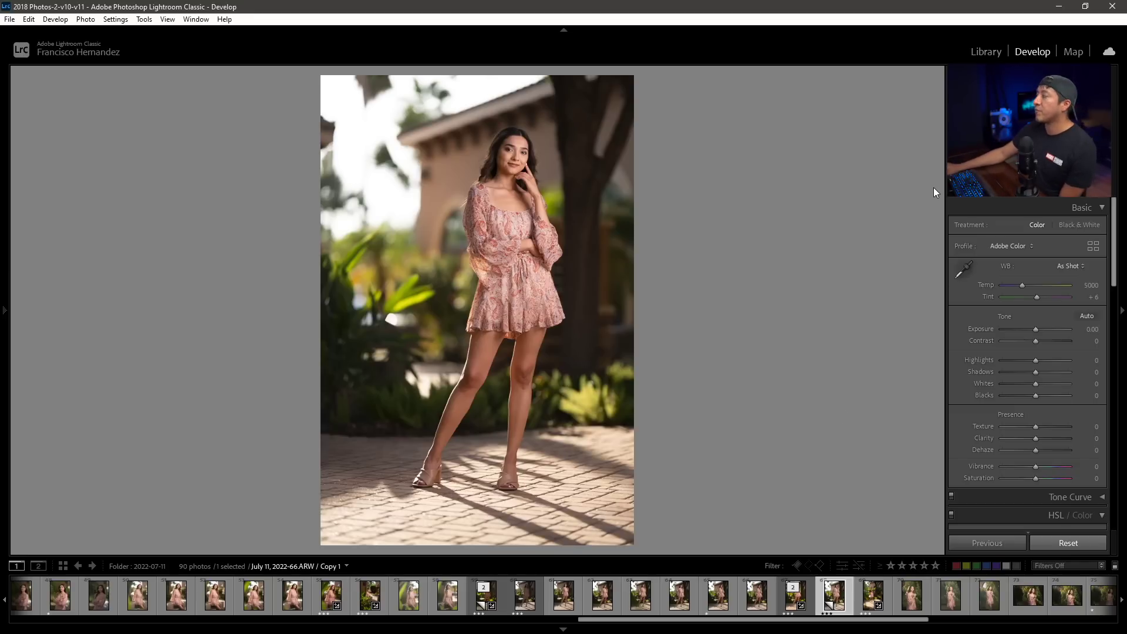
scroll(1011, 322, "down", 15)
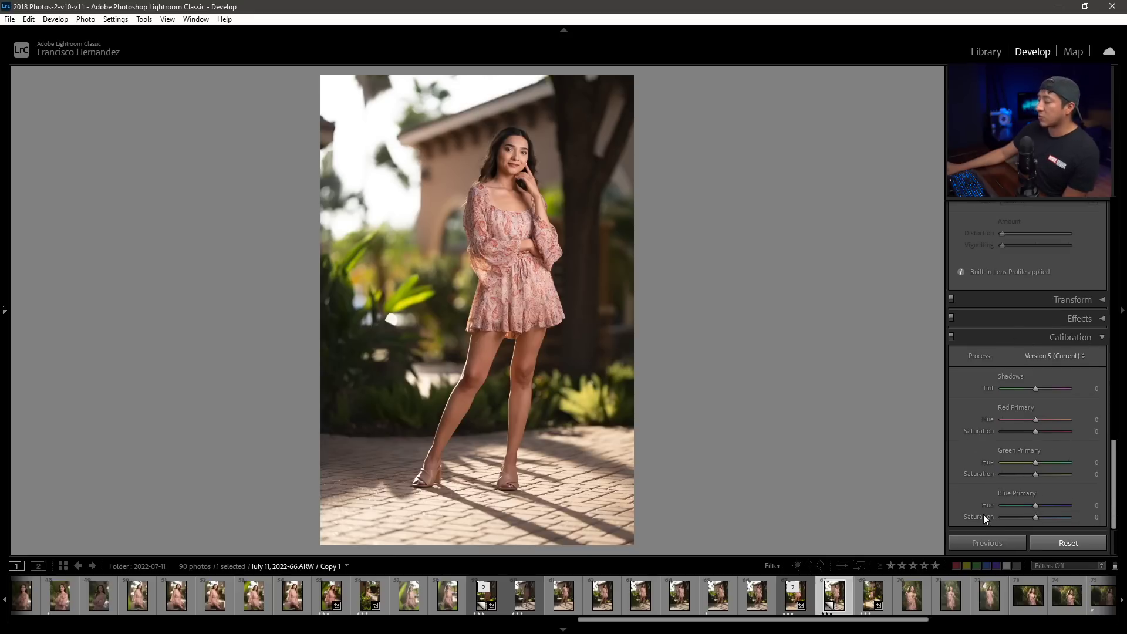
left_click(1094, 516)
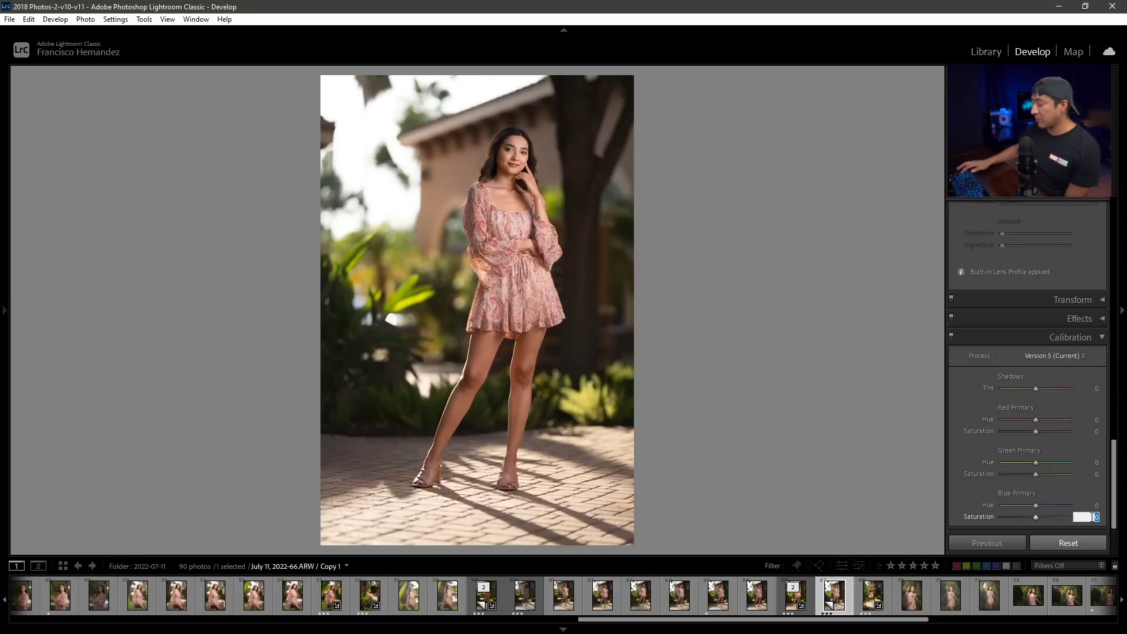
type("80")
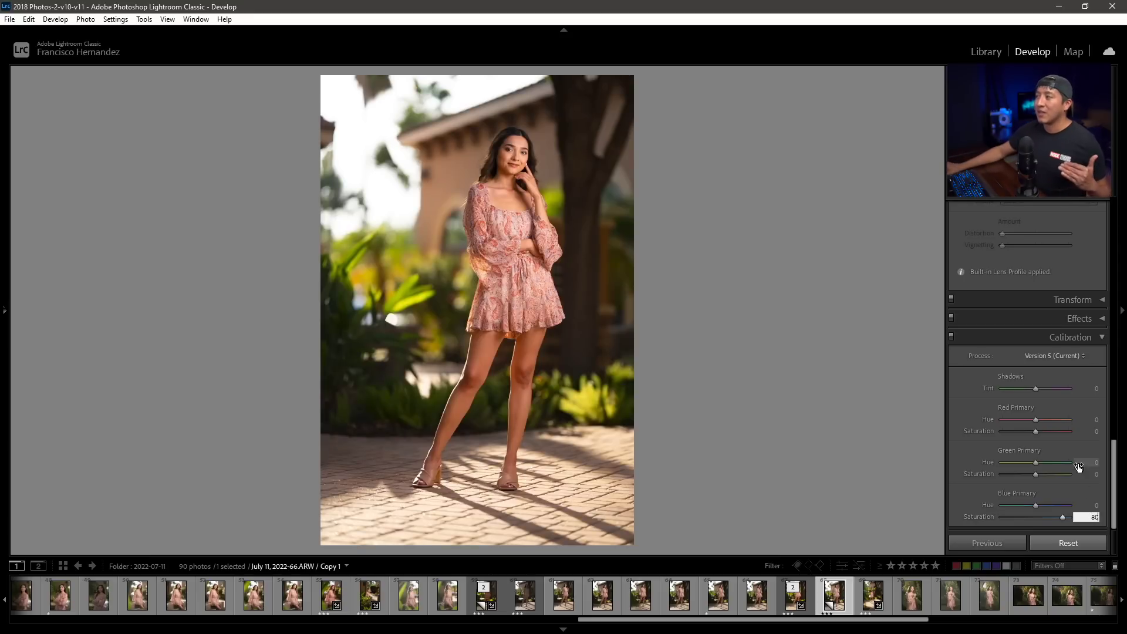
key("Return")
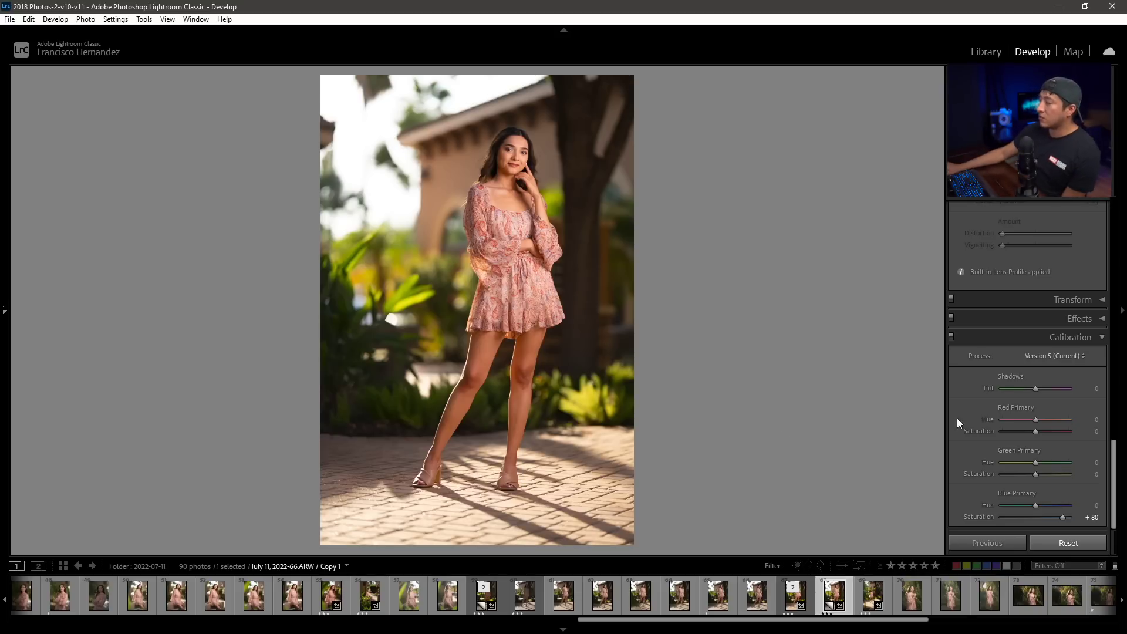
Set the orange saturation to -10 in the HSL color adjustments.
scroll(1027, 403, "up", 5)
scroll(1027, 403, "up", 3)
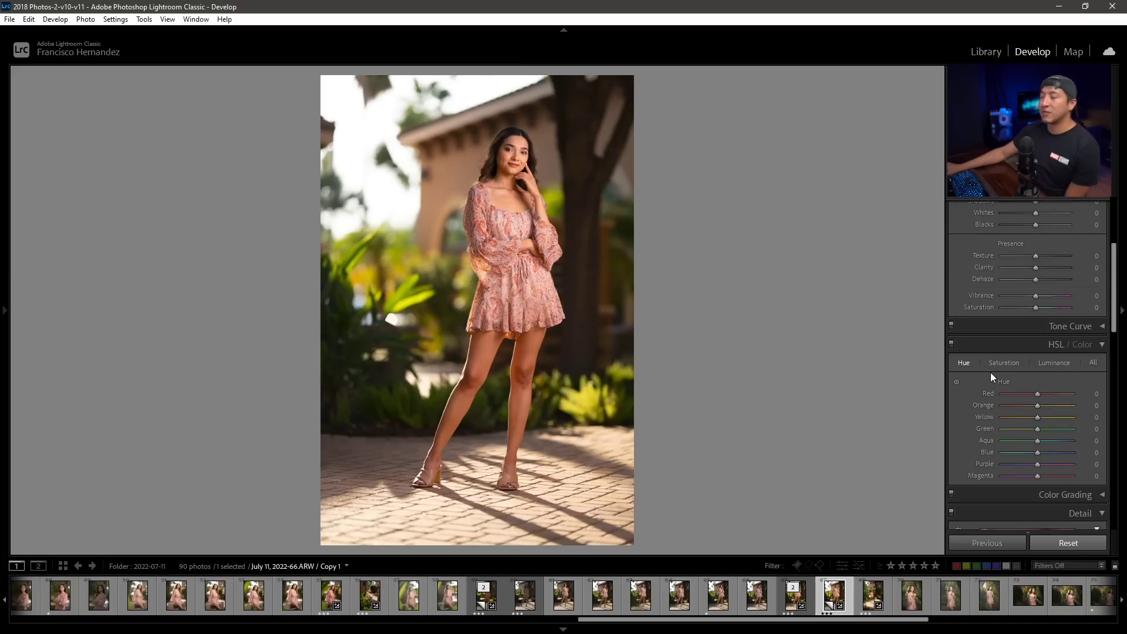
left_click(1003, 364)
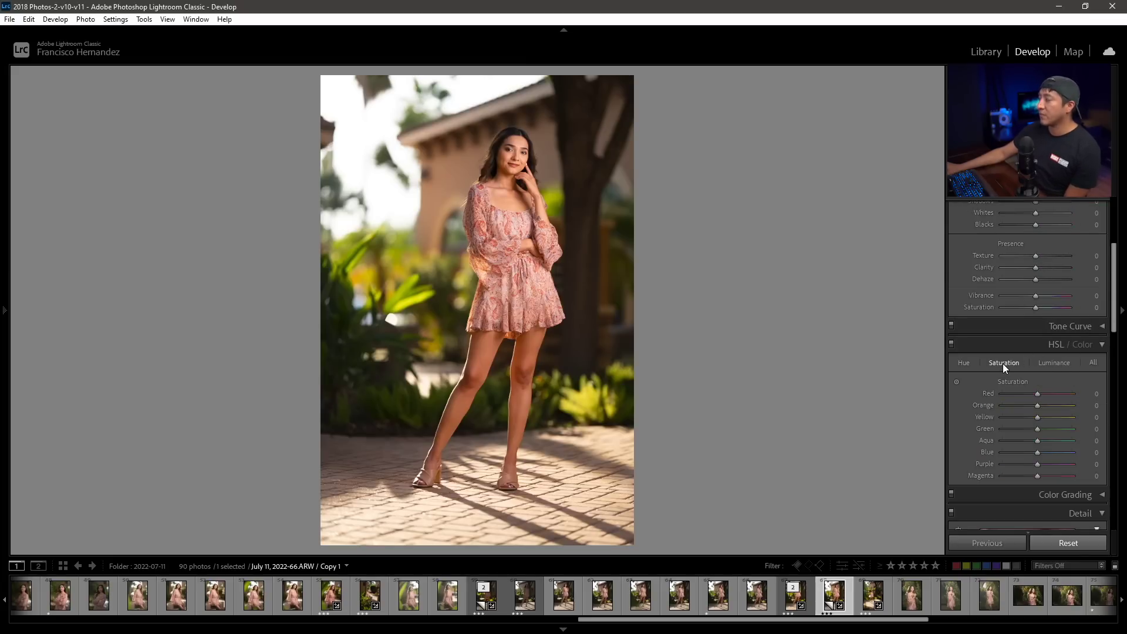
left_click(1077, 404)
type("-")
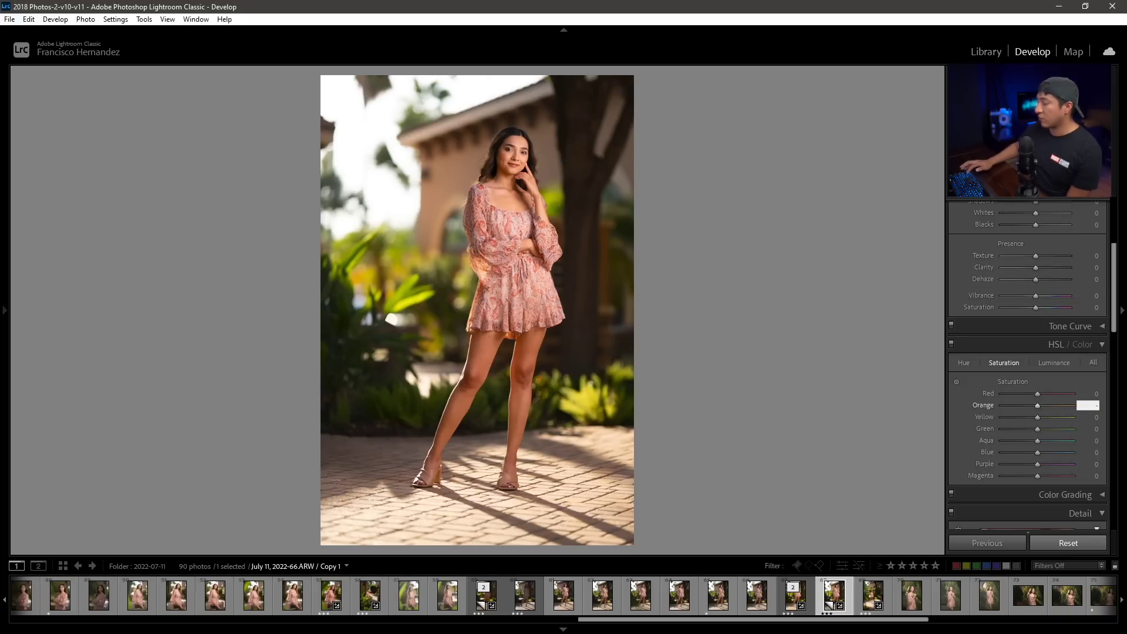
type("10")
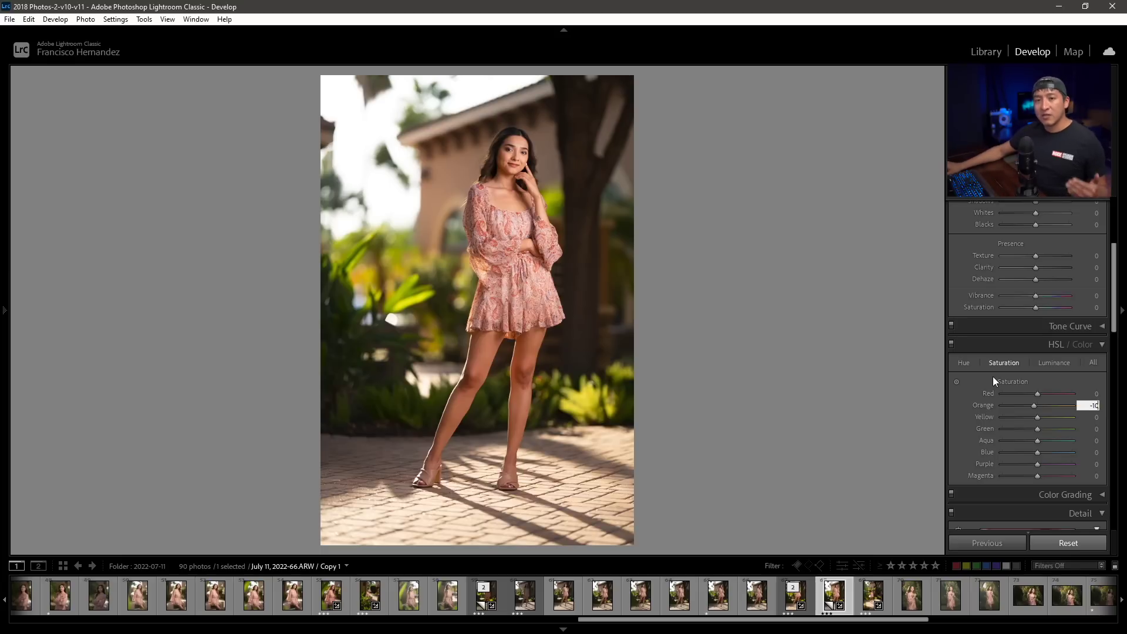
key("Return")
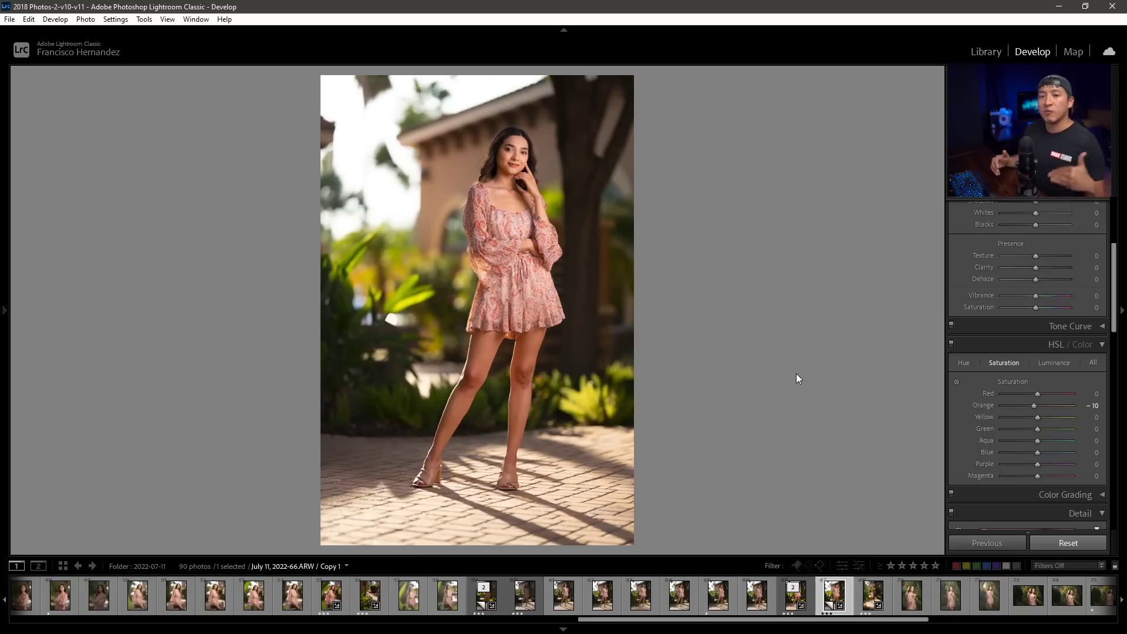
Open the sharpening Amount value for editing in the Detail settings.
scroll(1056, 400, "down", 5)
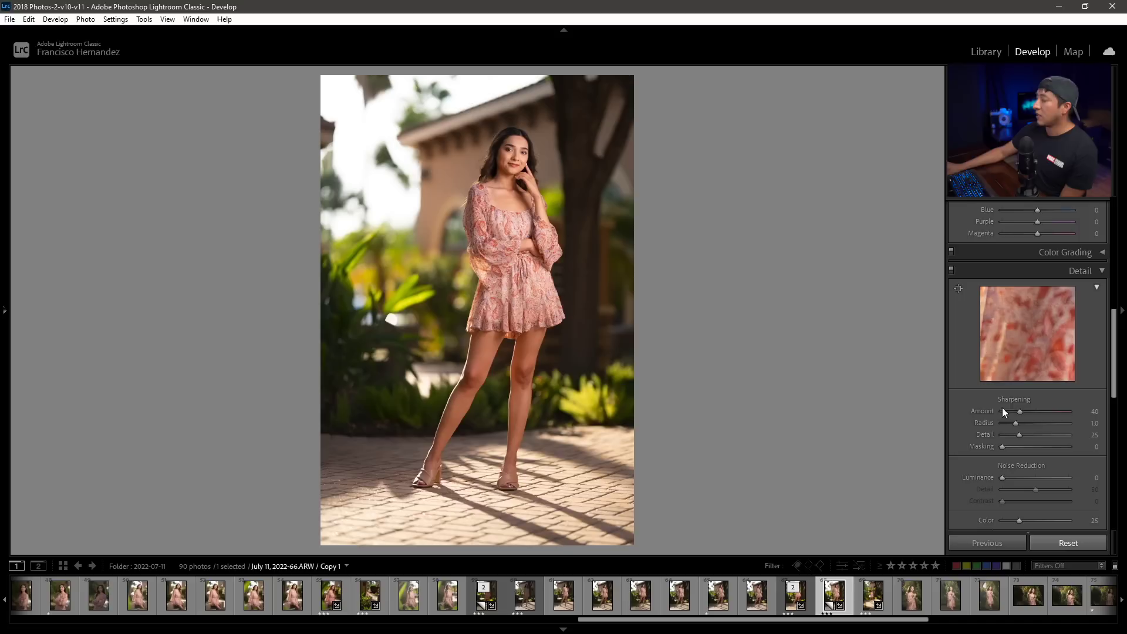
left_click(1094, 411)
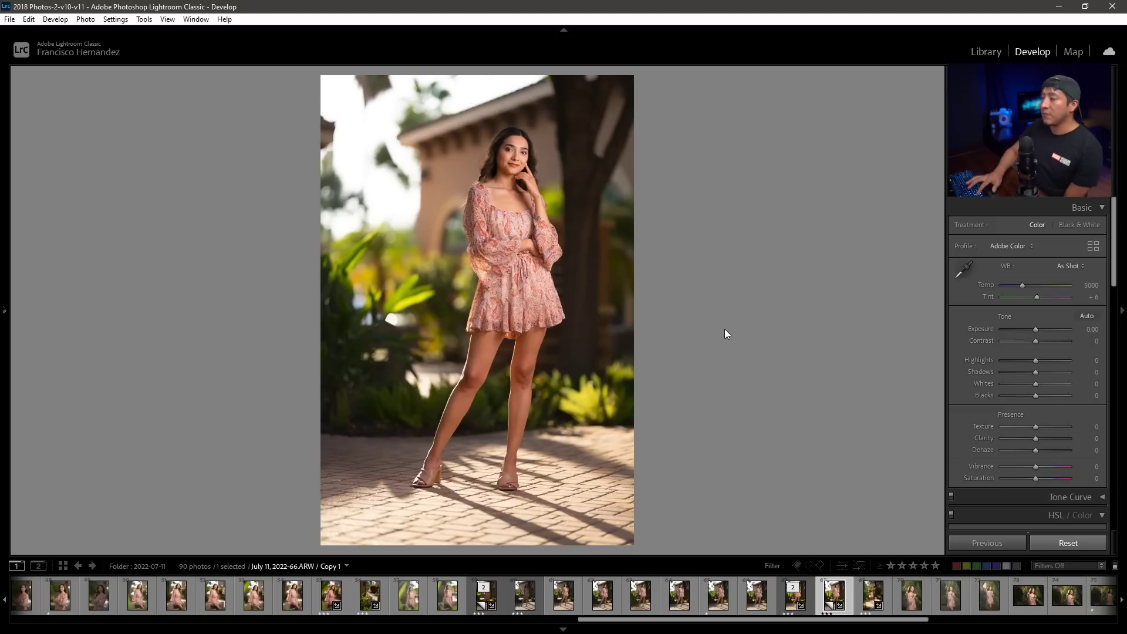
Create a brush mask with brush size 12 and paint over the dark plants at the photo's left edge.
key("k")
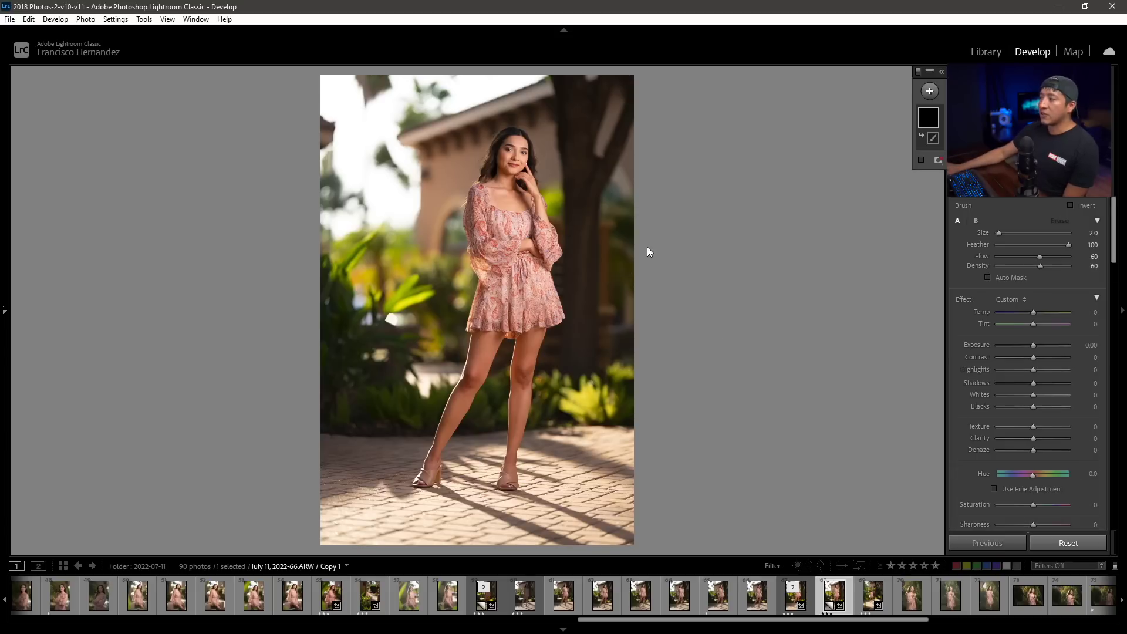
scroll(367, 309, "up", 4)
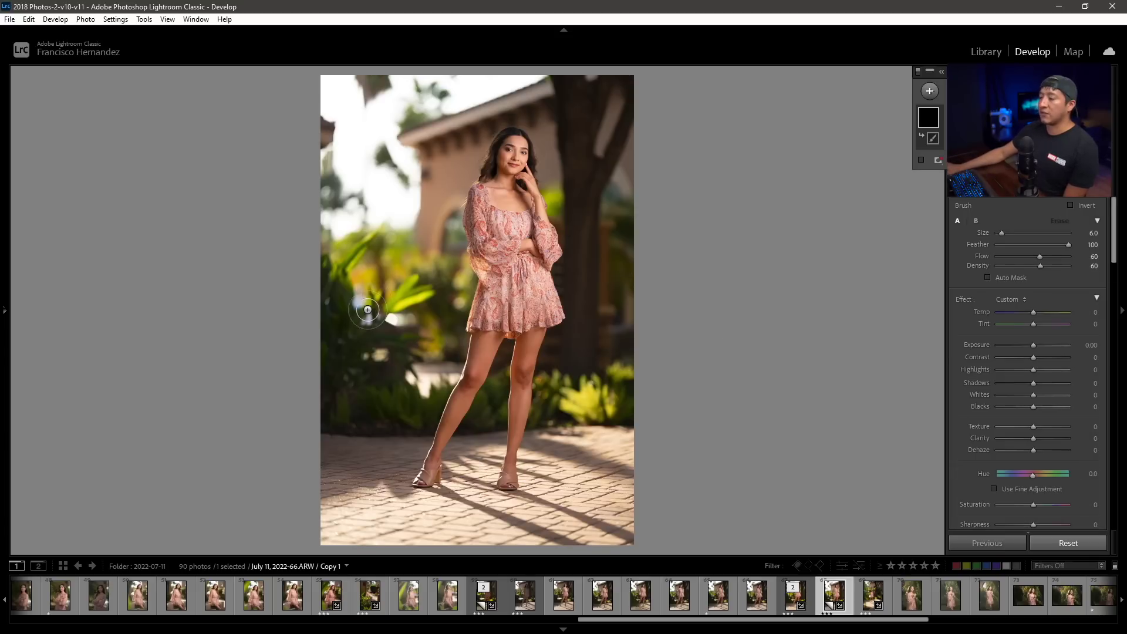
scroll(425, 320, "up", 2)
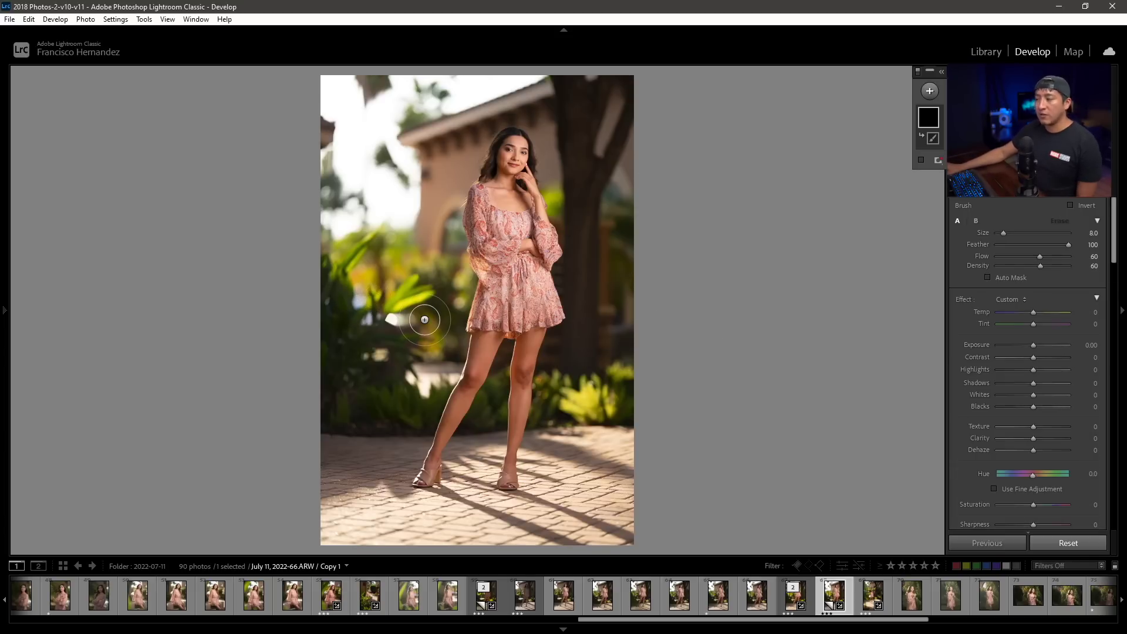
scroll(352, 305, "up", 3)
key("alt")
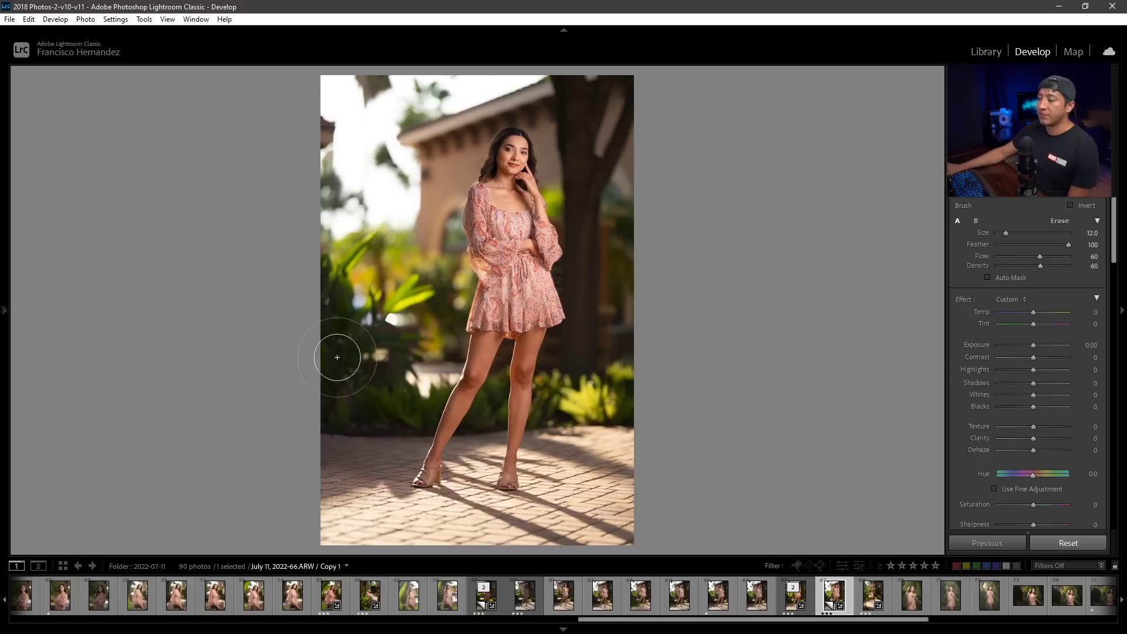
mouse_move(368, 335)
left_mouse_down()
mouse_move(372, 382)
mouse_move(347, 382)
left_mouse_up()
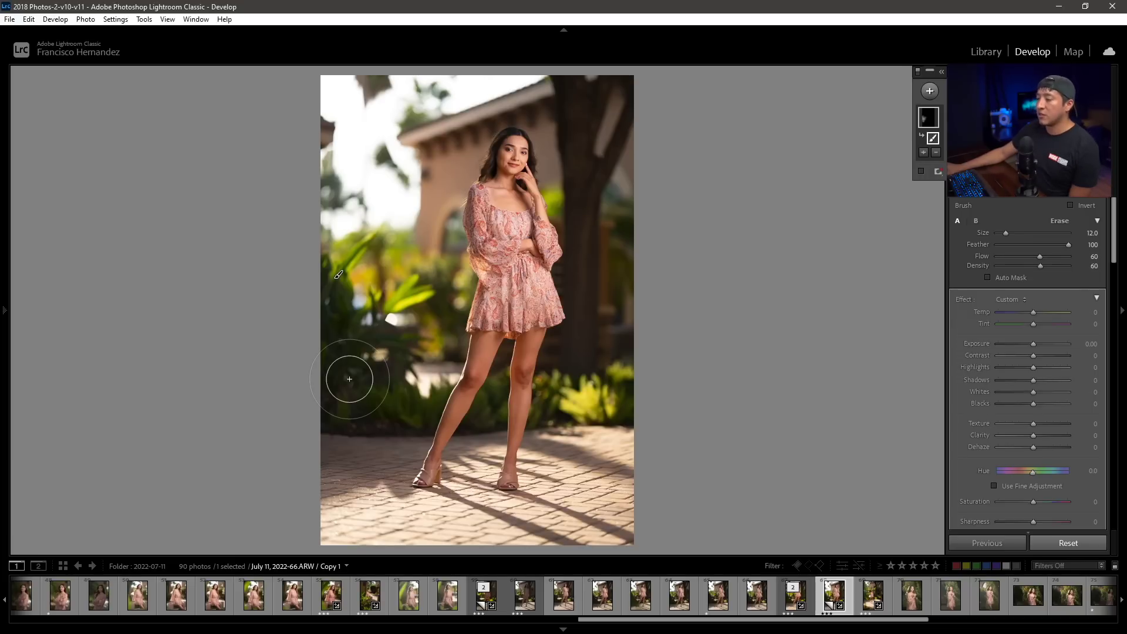
Paint the dark gap between the legs with a smaller brush, and the shrubs beside them with brush size 11.
scroll(394, 411, "down", 2)
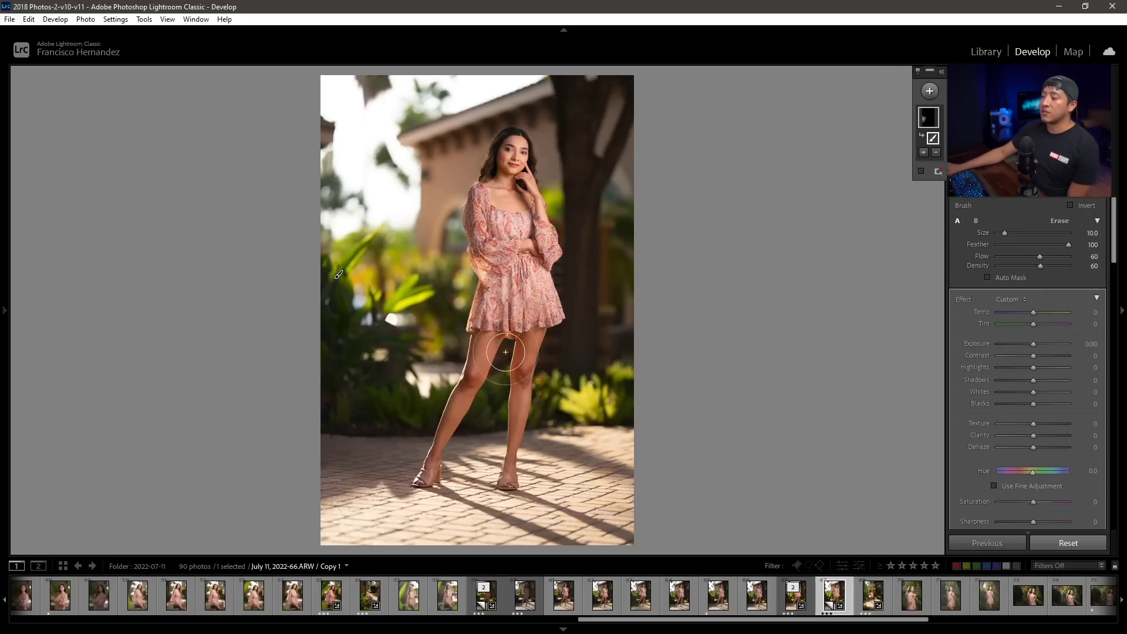
scroll(504, 355, "down", 3)
scroll(505, 355, "down", 4)
mouse_move(505, 354)
left_mouse_down()
mouse_move(483, 412)
mouse_move(490, 392)
mouse_move(504, 417)
mouse_move(504, 346)
mouse_move(505, 367)
left_mouse_up()
scroll(507, 352, "up", 2)
scroll(447, 357, "up", 6)
mouse_move(441, 346)
left_mouse_down()
mouse_move(420, 400)
mouse_move(372, 382)
mouse_move(339, 397)
mouse_move(358, 317)
mouse_move(436, 308)
mouse_move(410, 382)
left_mouse_up()
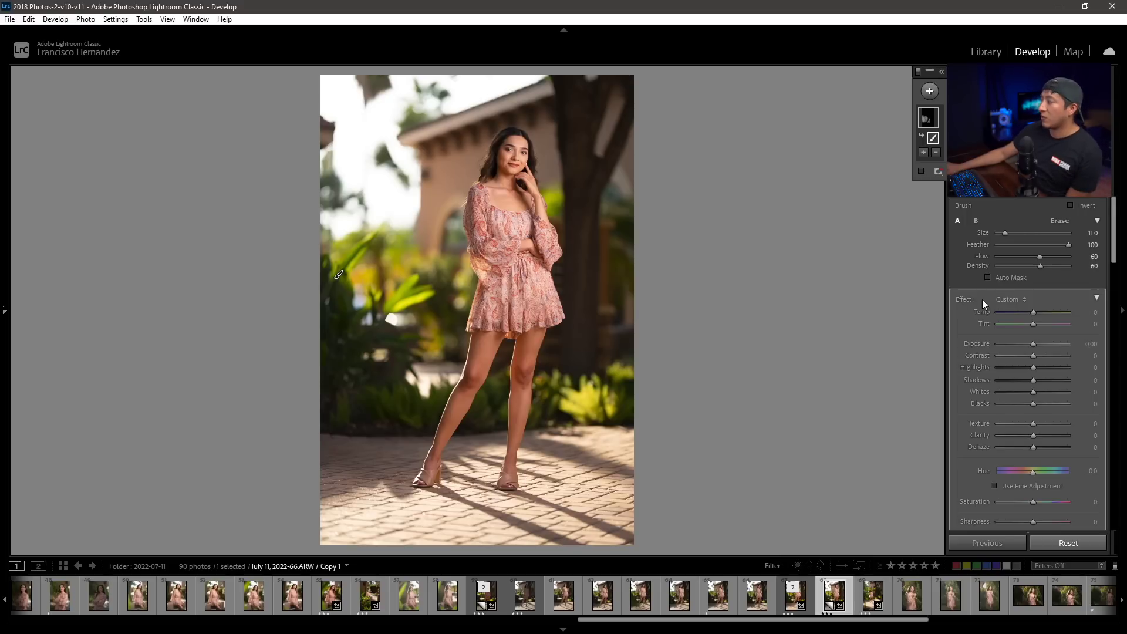
Choose the Shadows effect for the brush mask and set its Shadows value to 50.
left_click(1002, 298)
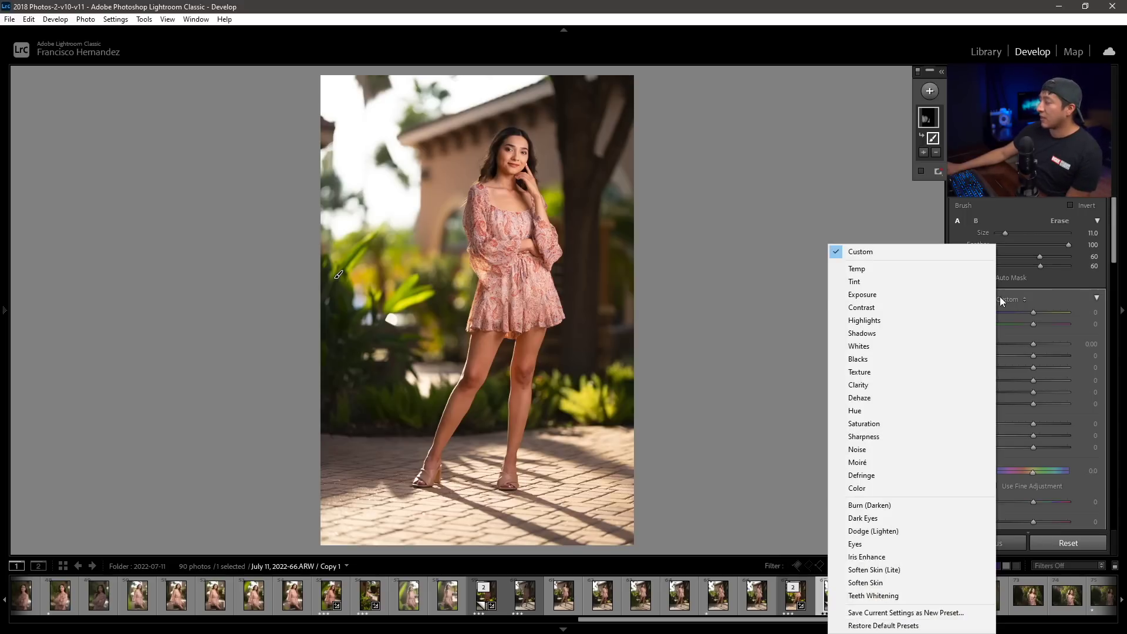
left_click(932, 333)
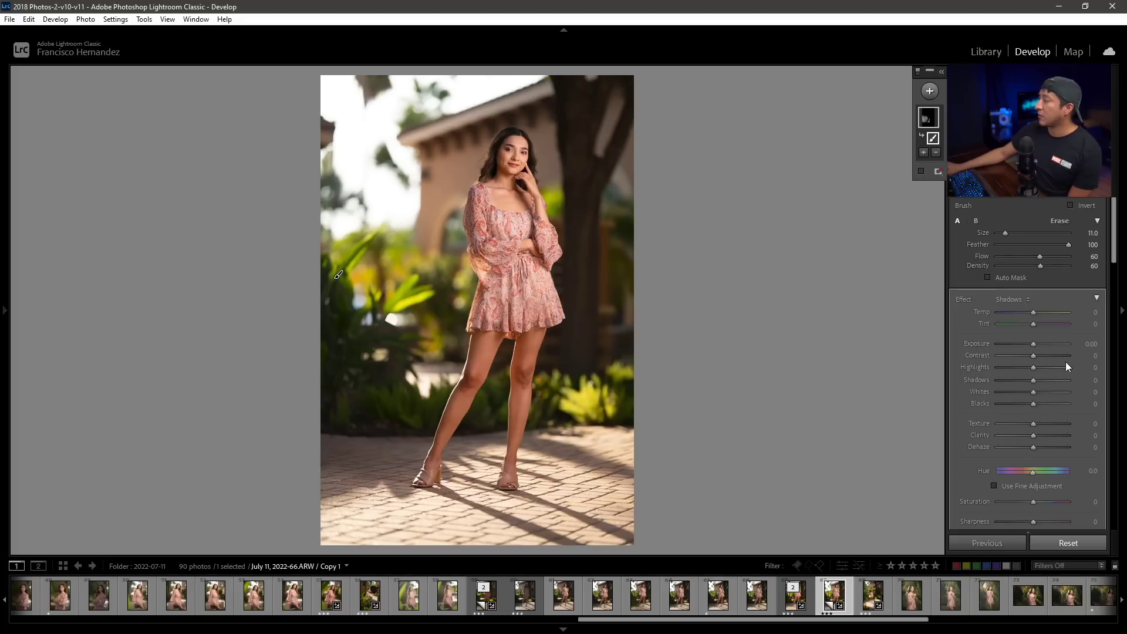
left_click(1094, 381)
type("50")
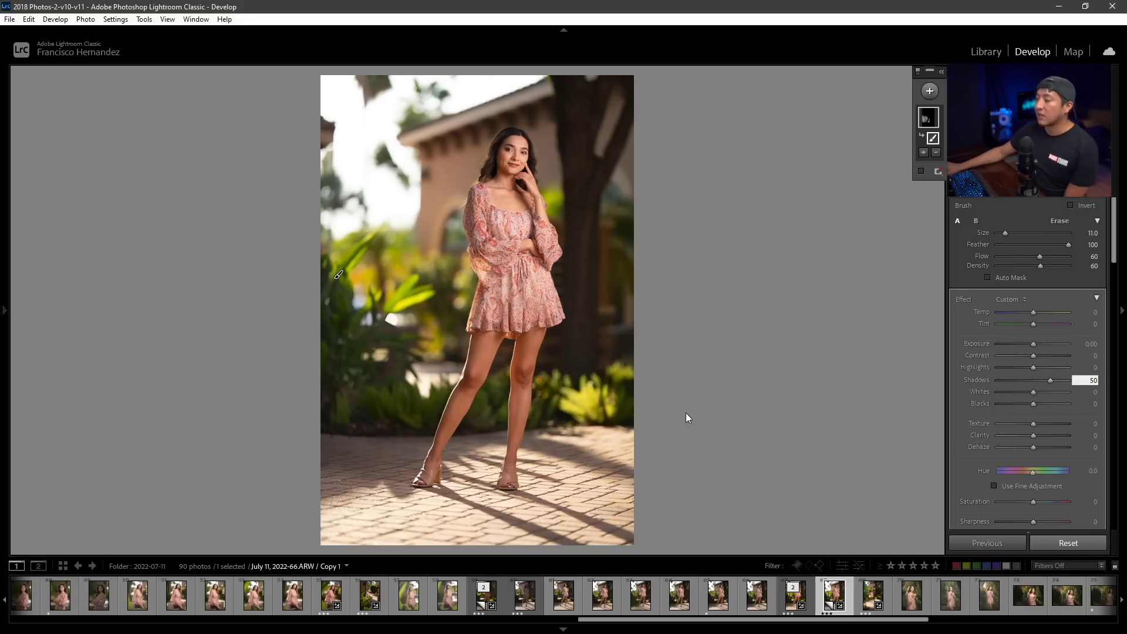
key("Return")
Extend the brush mask over the dark shrubs and tree trunk to the right of the woman.
key("shift+w")
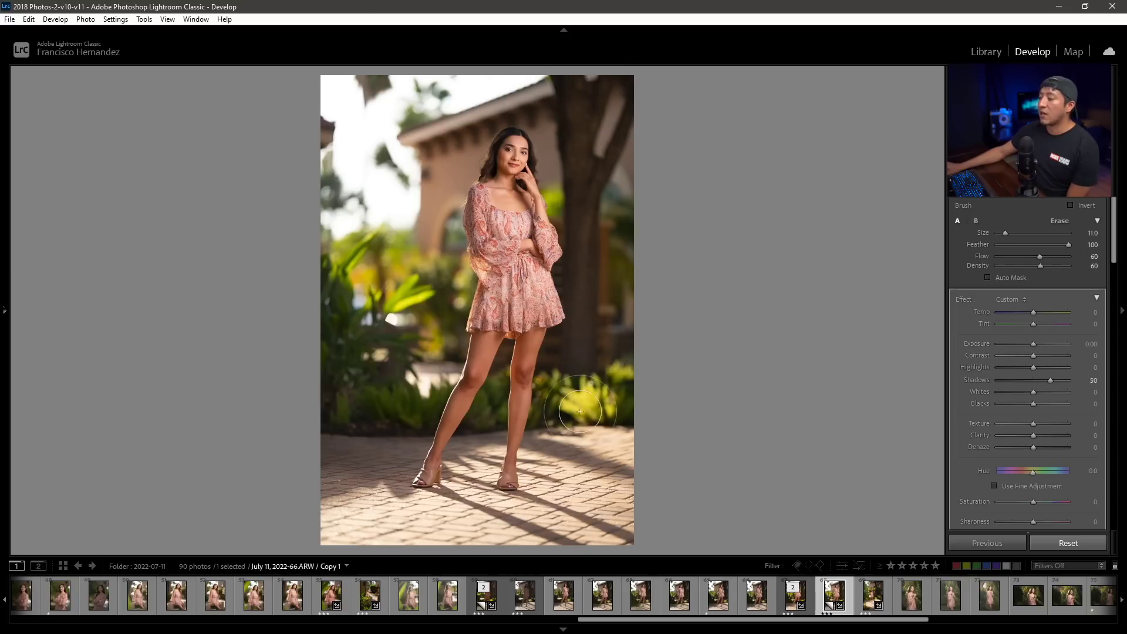
left_click_drag(571, 372, 571, 368)
scroll(571, 359, "down", 2)
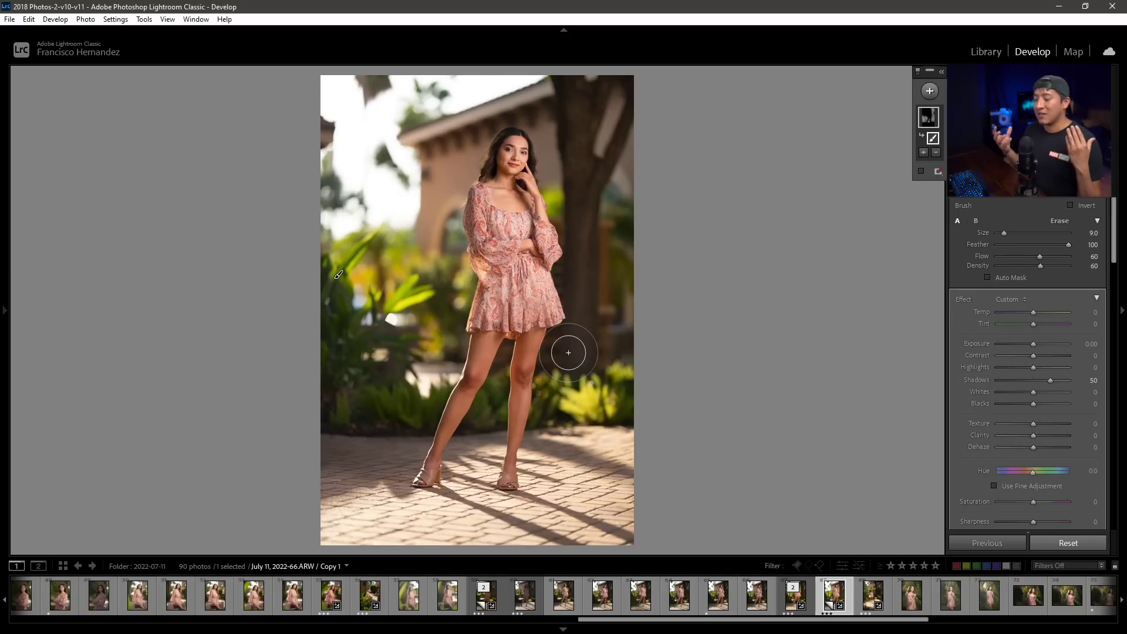
scroll(568, 352, "up", 1)
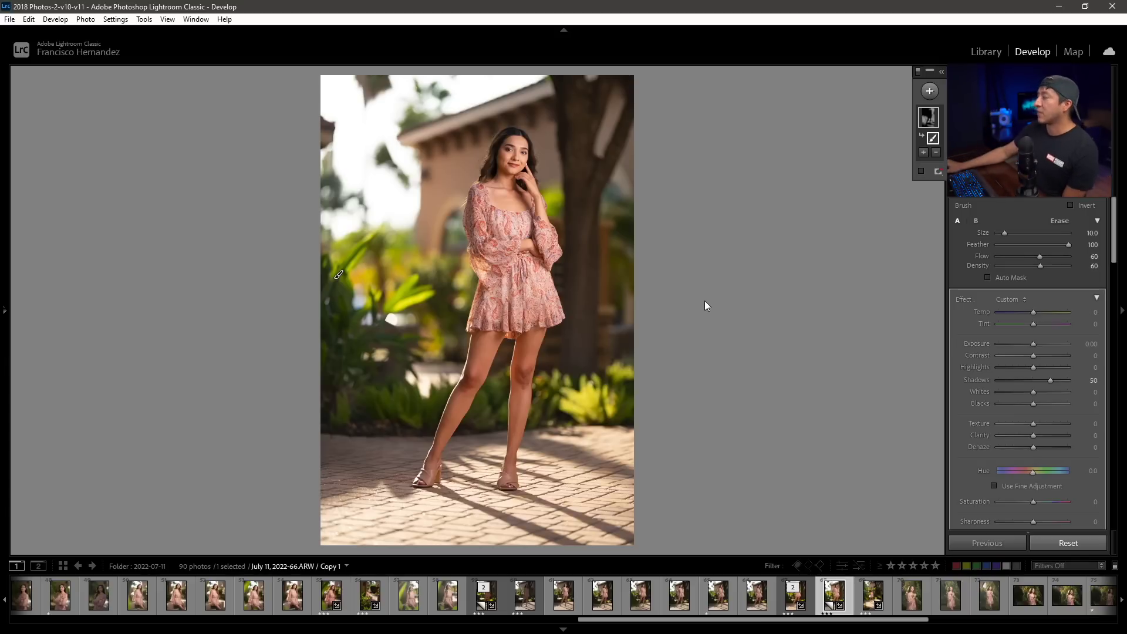
Raise the mask's Exposure to 4.00 to check coverage and paint the missed dark areas around the woman with a smaller brush.
left_click_drag(1040, 343, 1082, 343)
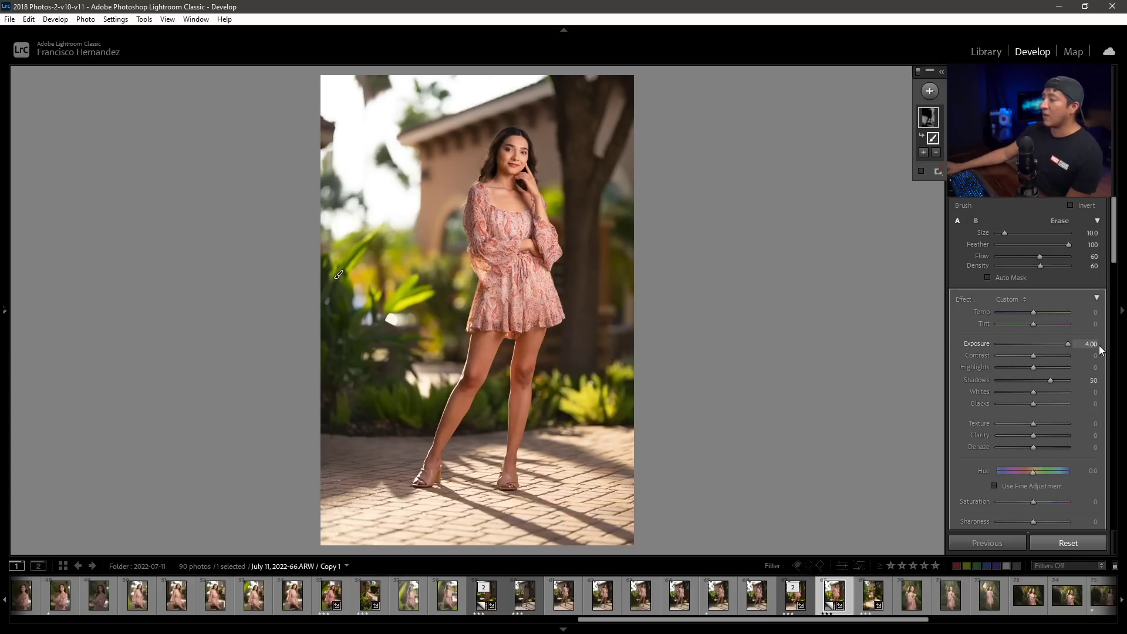
scroll(552, 387, "down", 3)
scroll(438, 403, "down", 2)
mouse_move(437, 405)
left_mouse_down()
mouse_move(404, 472)
mouse_move(425, 401)
mouse_move(420, 440)
mouse_move(429, 403)
mouse_move(465, 414)
mouse_move(453, 421)
mouse_move(465, 405)
mouse_move(444, 382)
mouse_move(425, 438)
mouse_move(457, 362)
mouse_move(430, 280)
left_mouse_up()
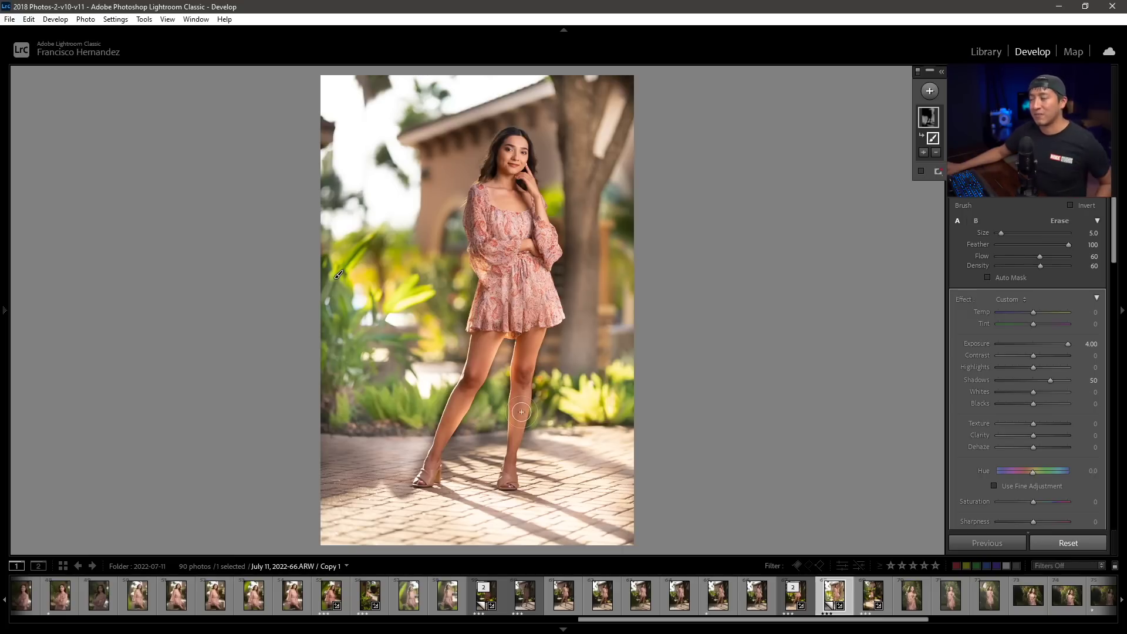
scroll(508, 117, "up", 3)
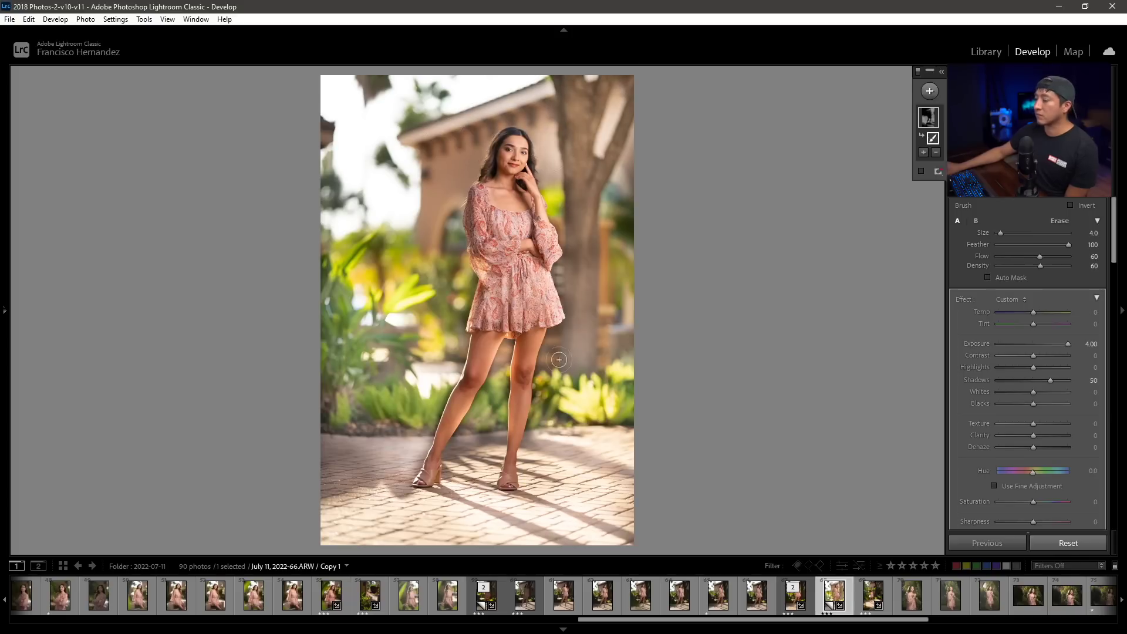
scroll(561, 505, "down", 2)
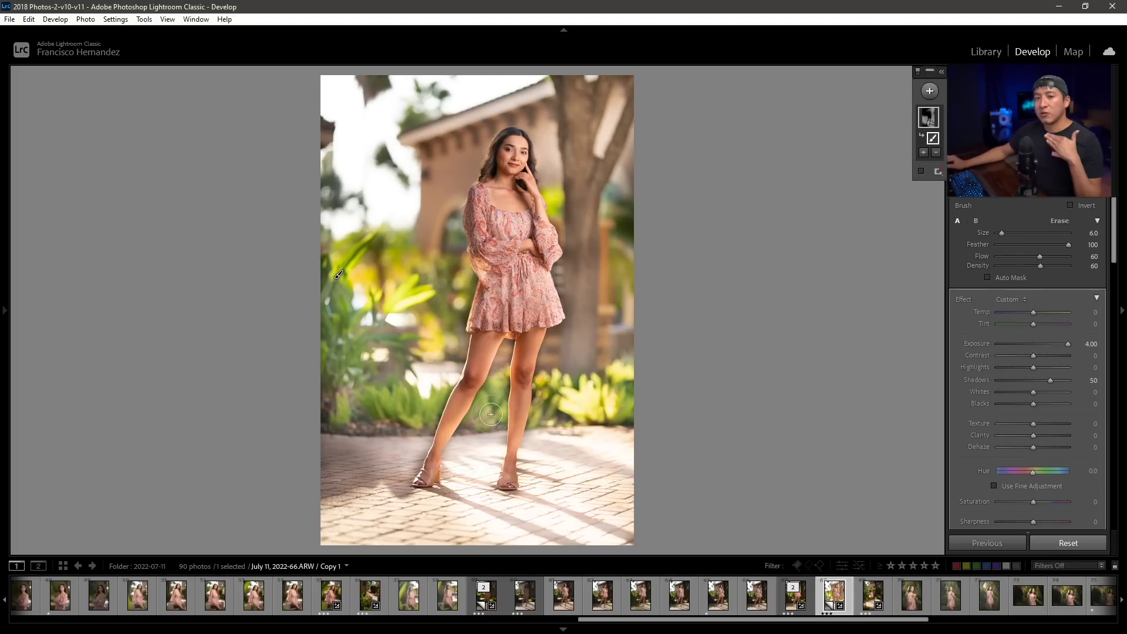
Erase the mask spill from the woman's legs and feet using a small erase brush of about size 3.
key("alt")
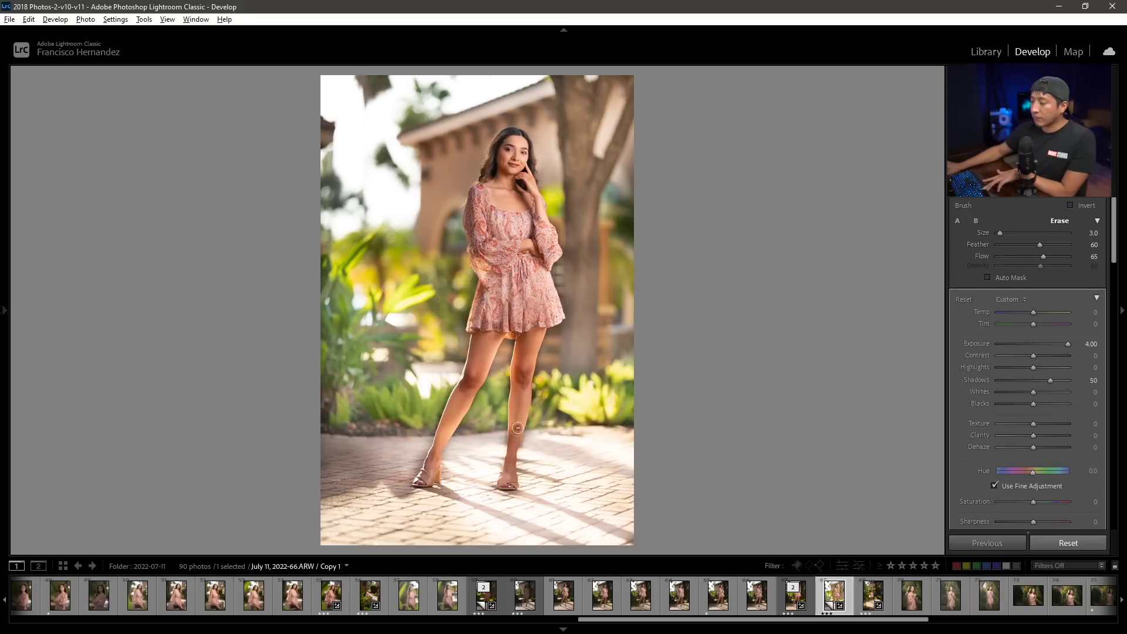
key("bracketleft")
left_click_drag(501, 341, 437, 463)
mouse_move(453, 410)
left_mouse_down()
mouse_move(431, 469)
mouse_move(507, 344)
left_mouse_up()
left_click_drag(421, 449, 418, 456)
key("bracketright")
key("bracketright")
key("bracketright")
key("bracketright")
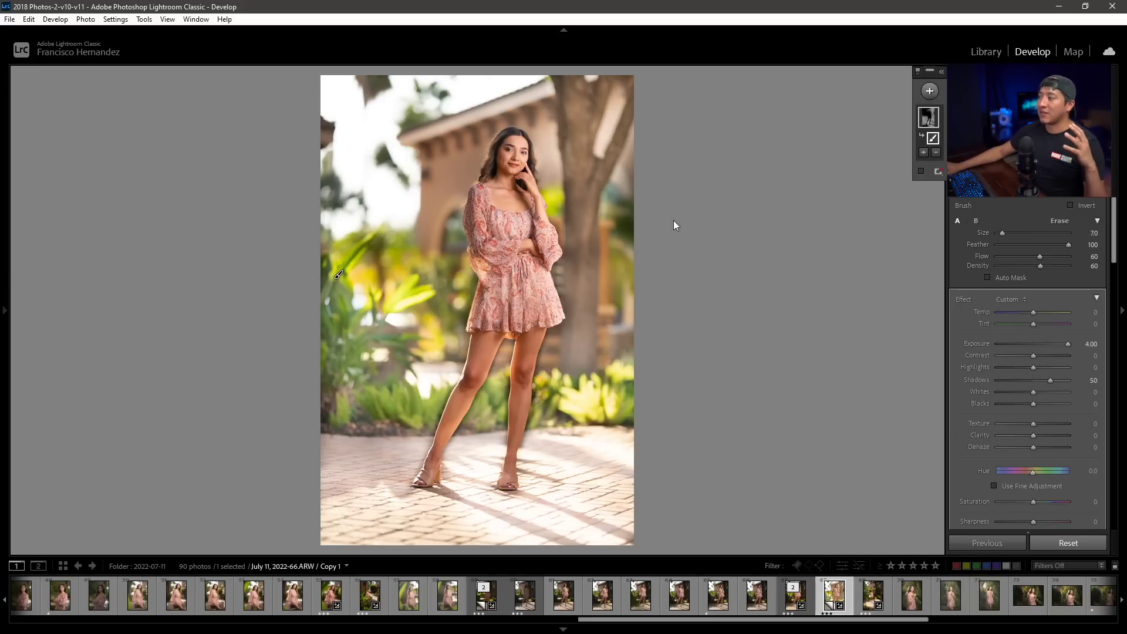
Enlarge the brush to size 13 and reset the mask's Exposure to 0.
scroll(610, 277, "up", 6)
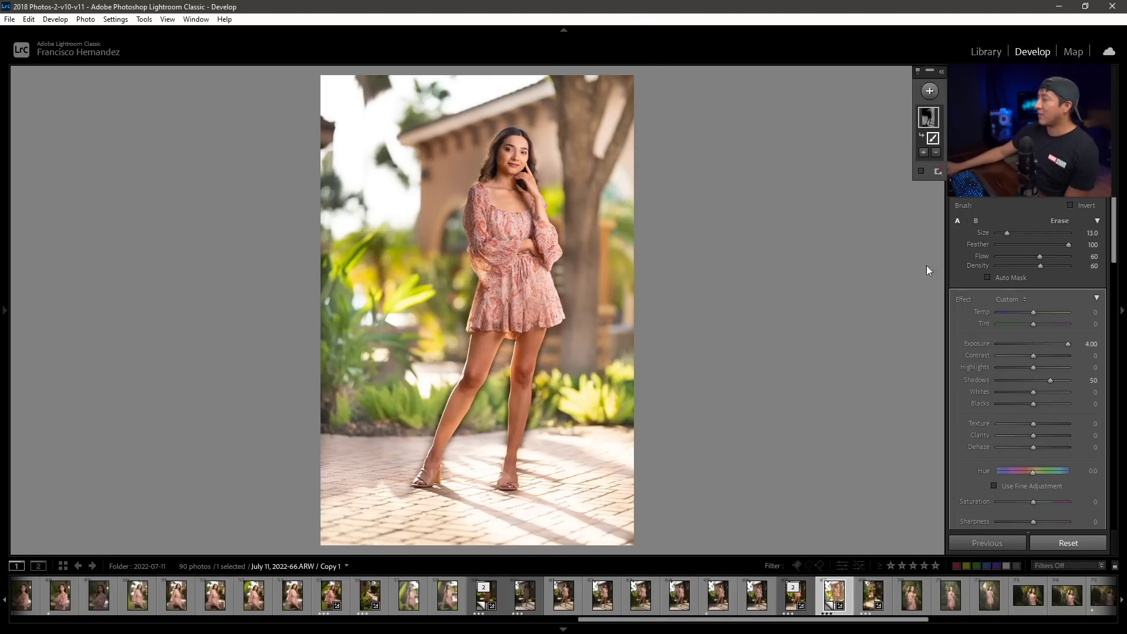
left_click(1083, 340)
type("0")
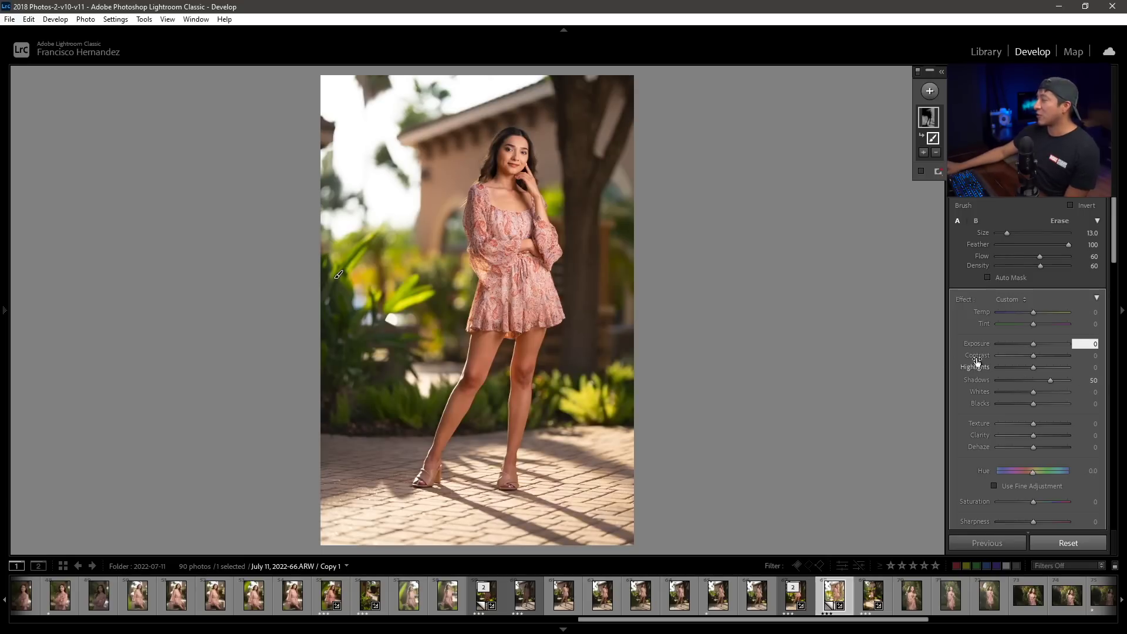
key("Return")
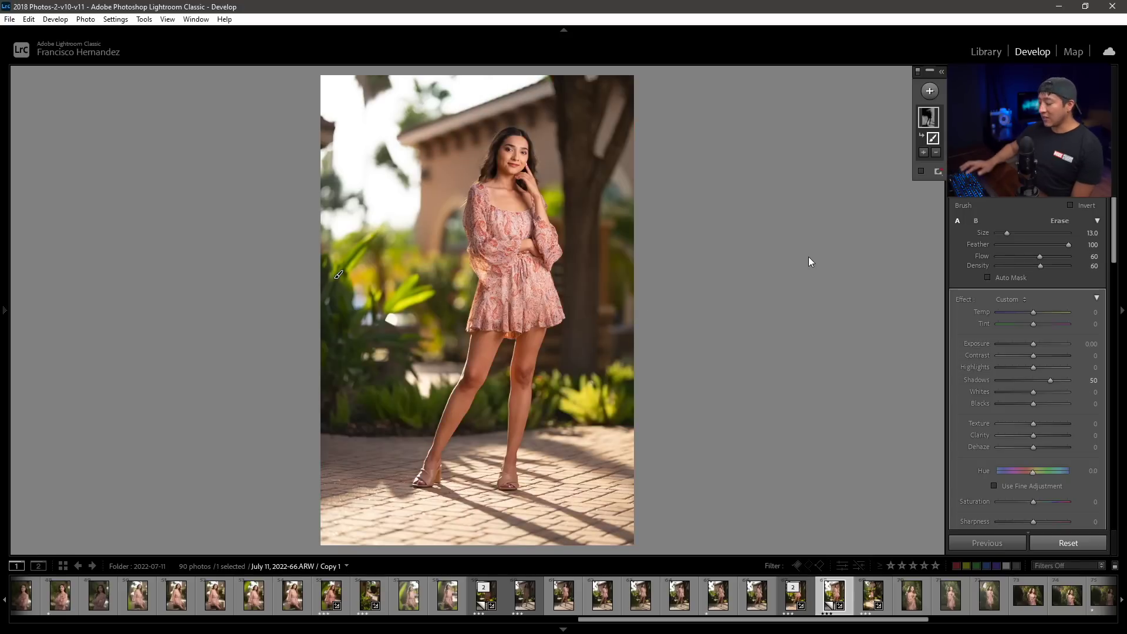
Temporarily remove the shadow-brightening brush to compare the photo without it, and restore the brush.
key("Delete")
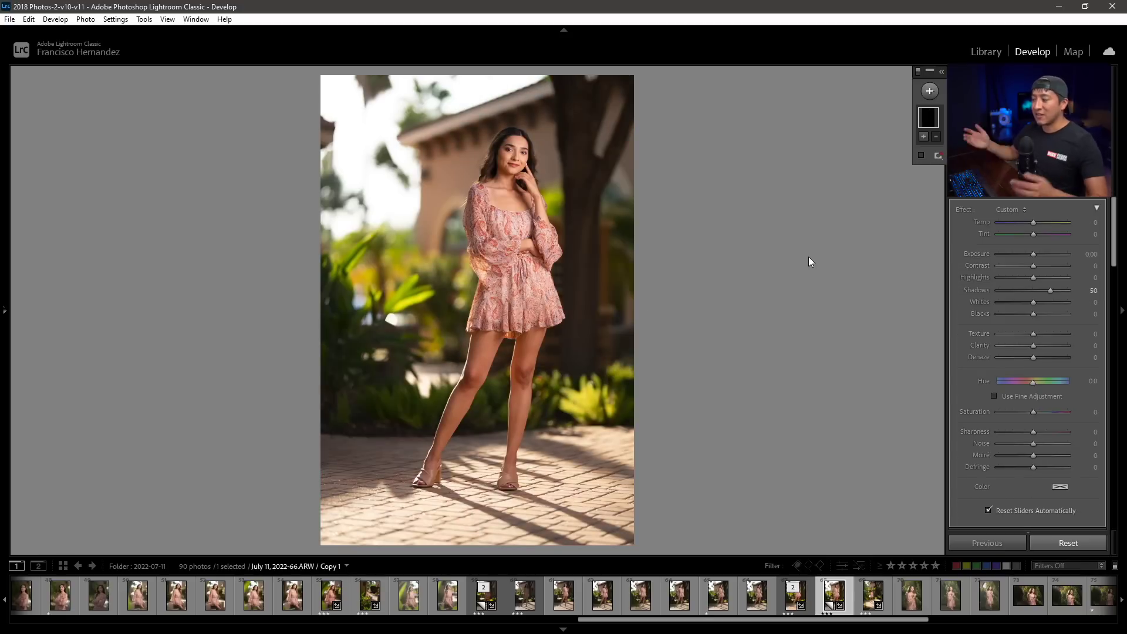
key("ctrl+z")
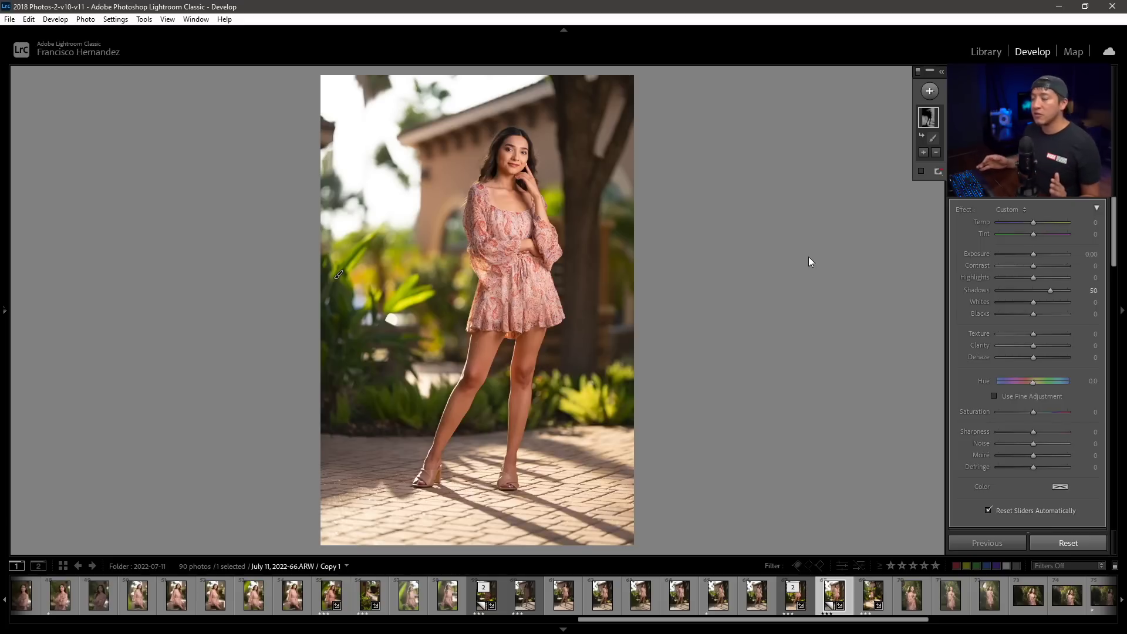
Create a new brush mask with Highlights at -100 and paint over the bright sky beside the woman with a size 16 brush.
key("k")
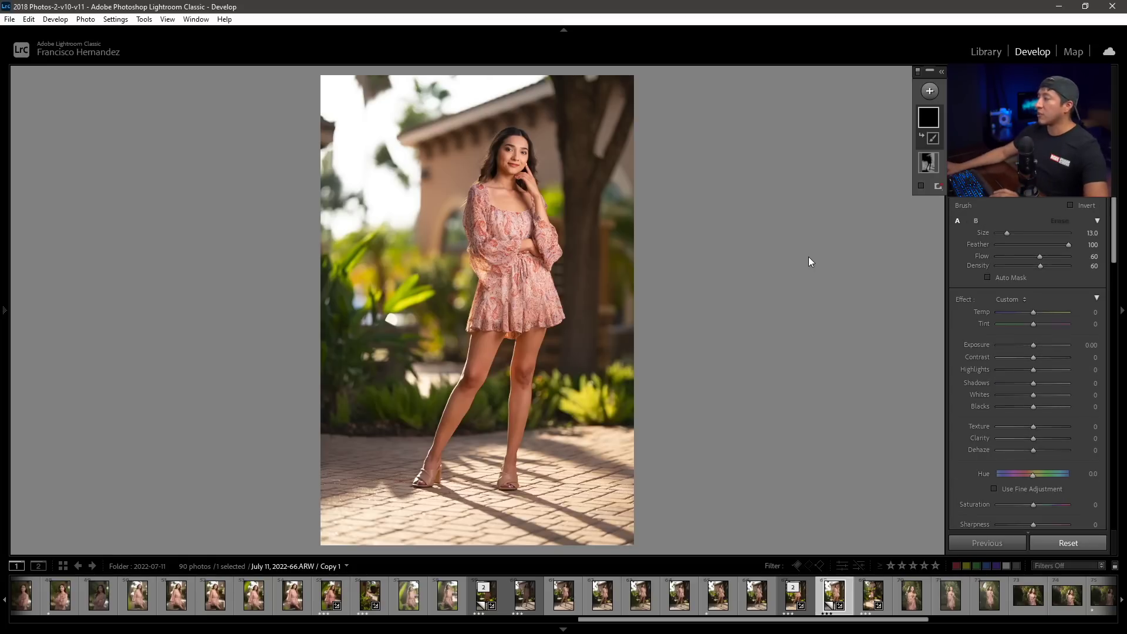
scroll(487, 123, "down", 4)
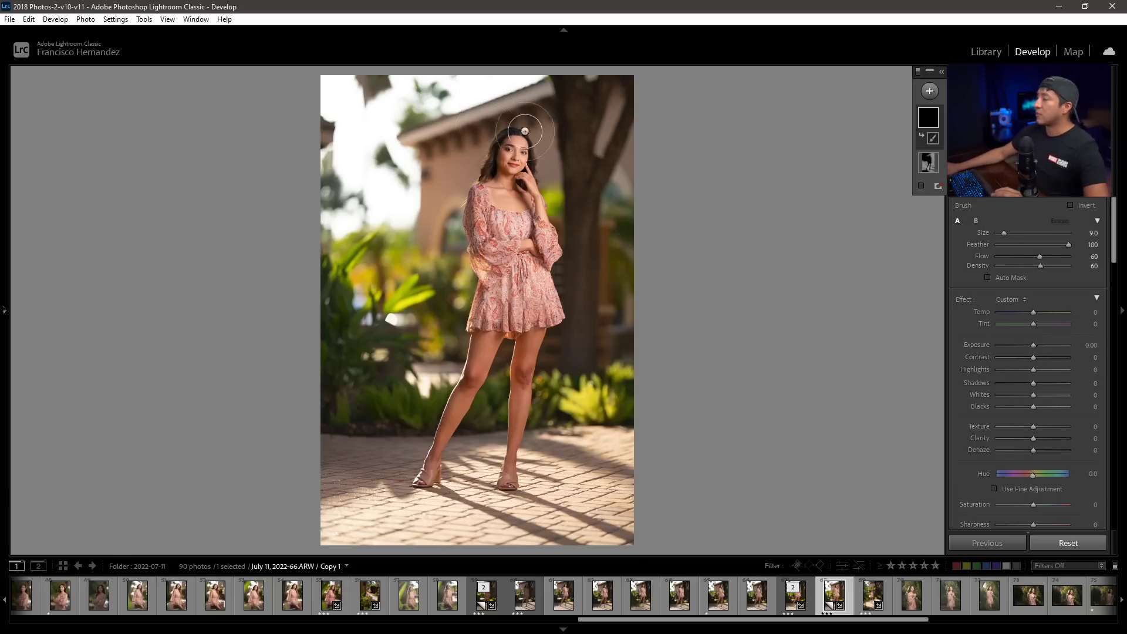
scroll(452, 123, "up", 3)
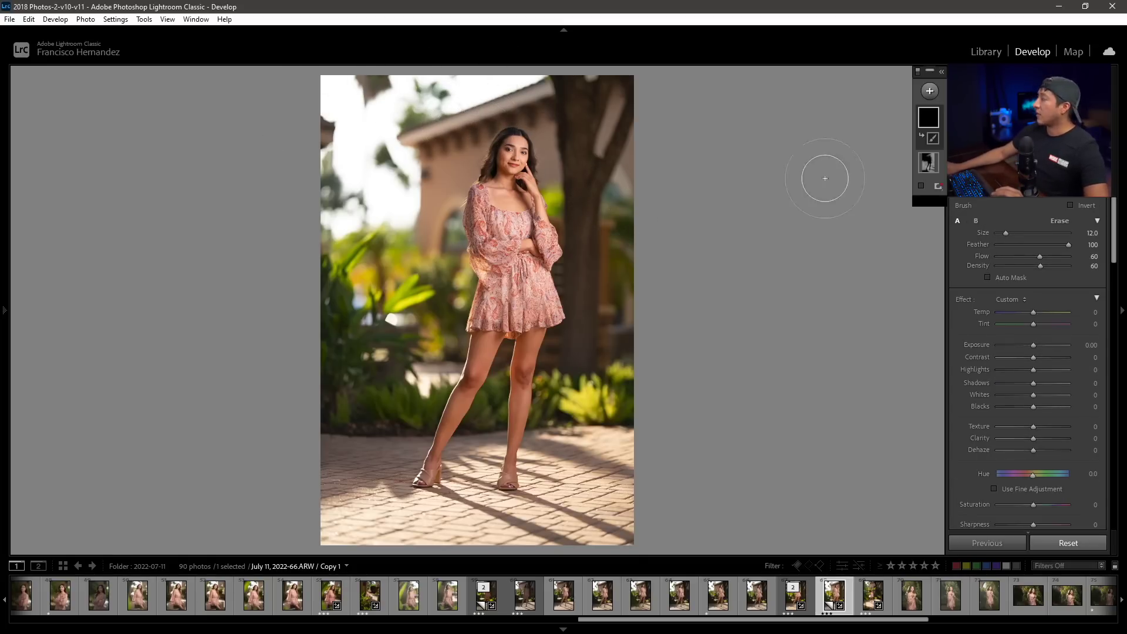
left_click(1085, 366)
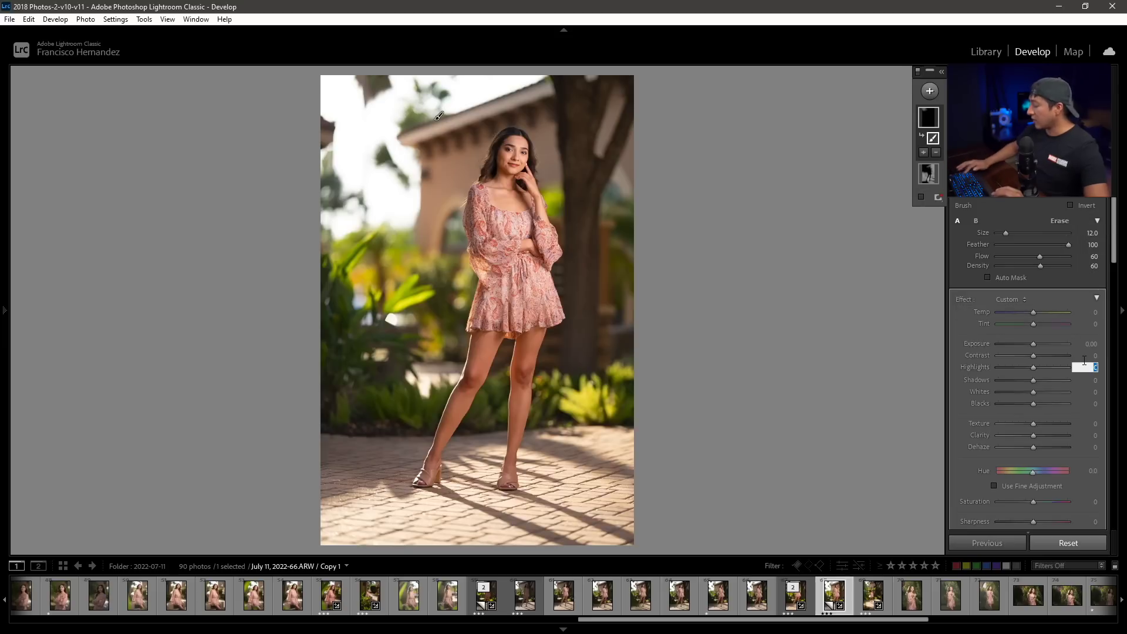
type("-100")
scroll(413, 138, "up", 1)
scroll(405, 149, "up", 3)
mouse_move(376, 181)
left_mouse_down()
mouse_move(336, 229)
mouse_move(371, 203)
mouse_move(339, 198)
mouse_move(335, 229)
mouse_move(355, 199)
left_mouse_up()
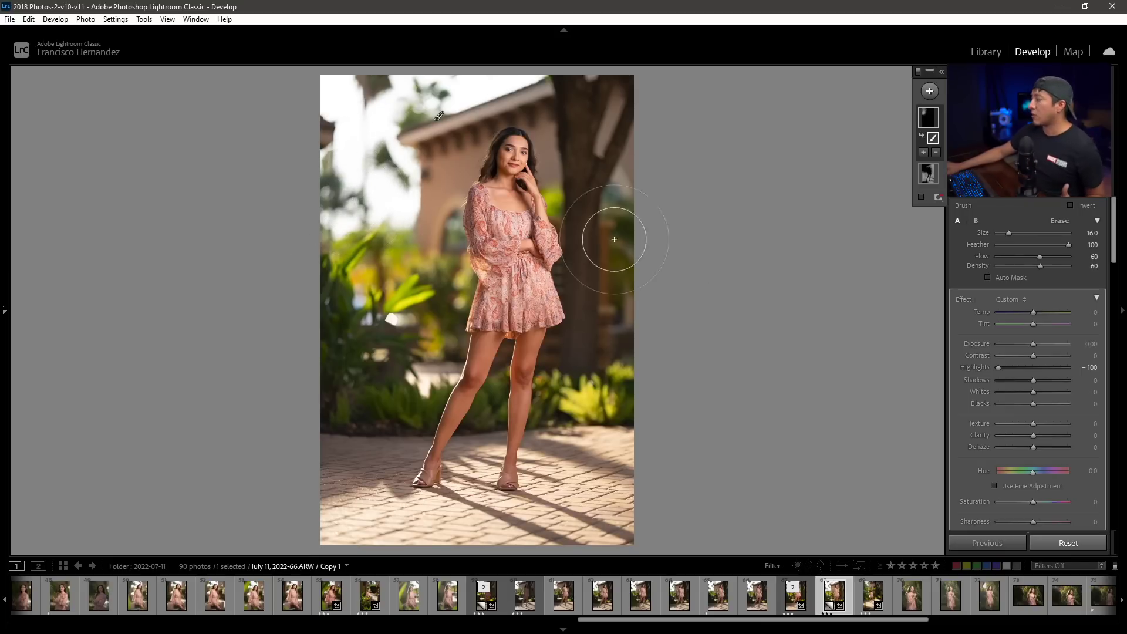
Set the highlight mask's Whites to -25 and extend it over the remaining bright background and pavement, using a smaller brush near the woman.
left_click(1083, 391)
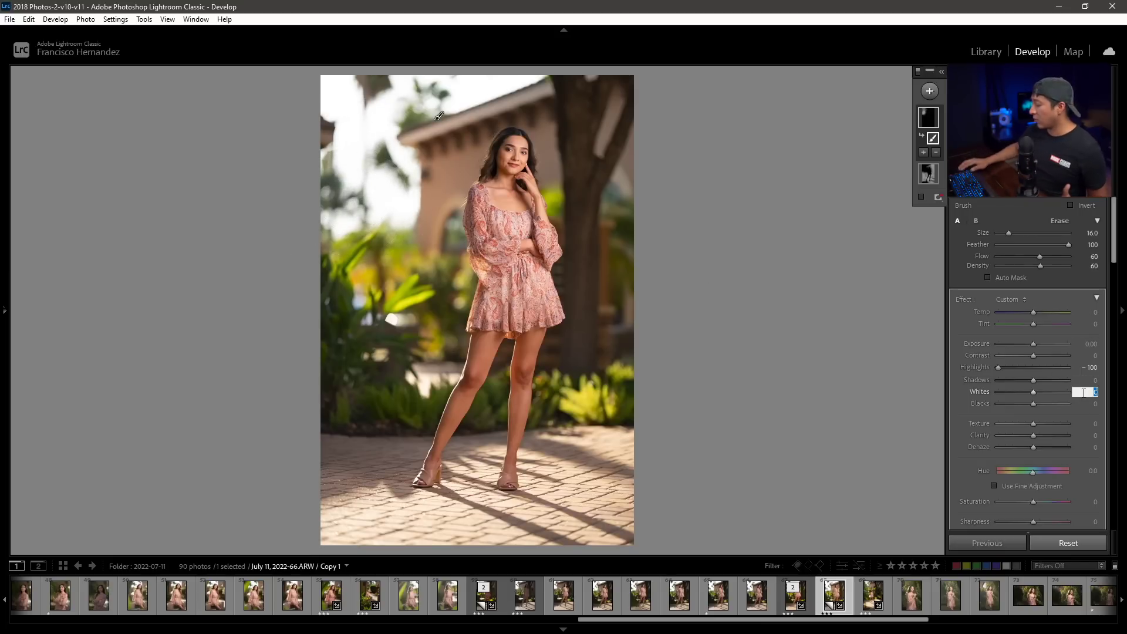
type("-25")
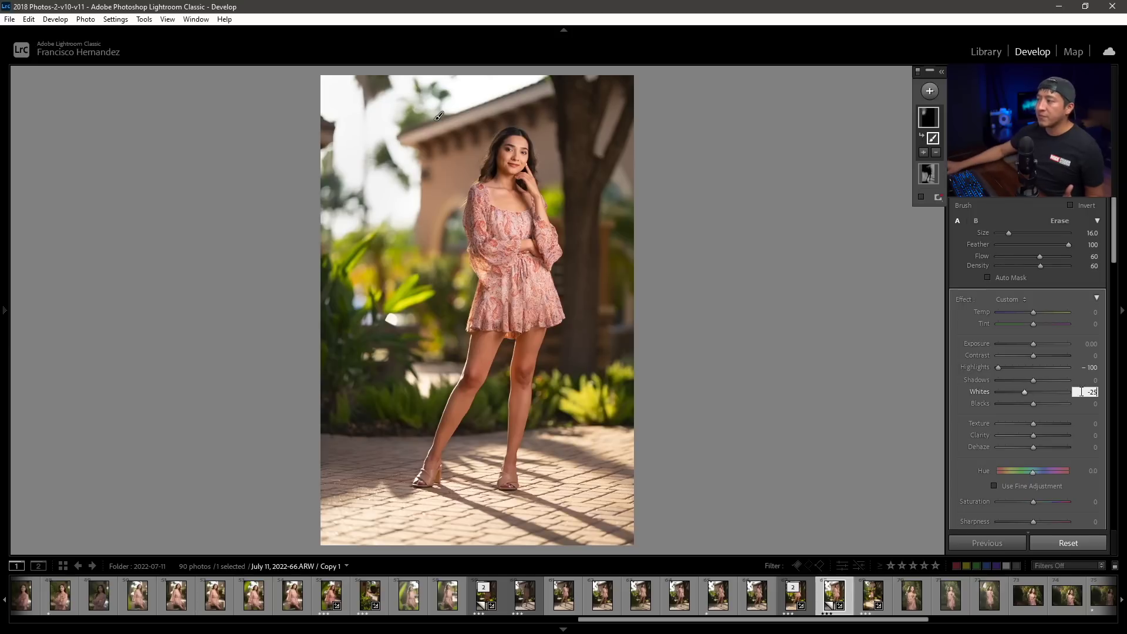
key("Return")
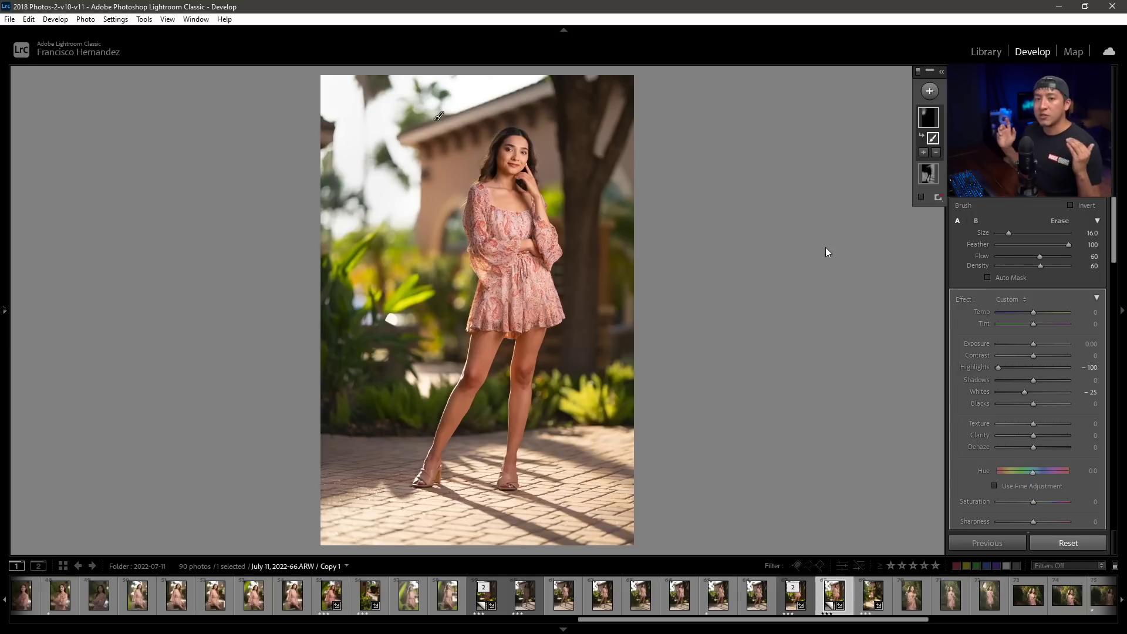
scroll(504, 81, "down", 5)
mouse_move(498, 87)
left_mouse_down()
mouse_move(321, 154)
mouse_move(445, 335)
mouse_move(394, 523)
left_mouse_up()
scroll(425, 426, "down", 6)
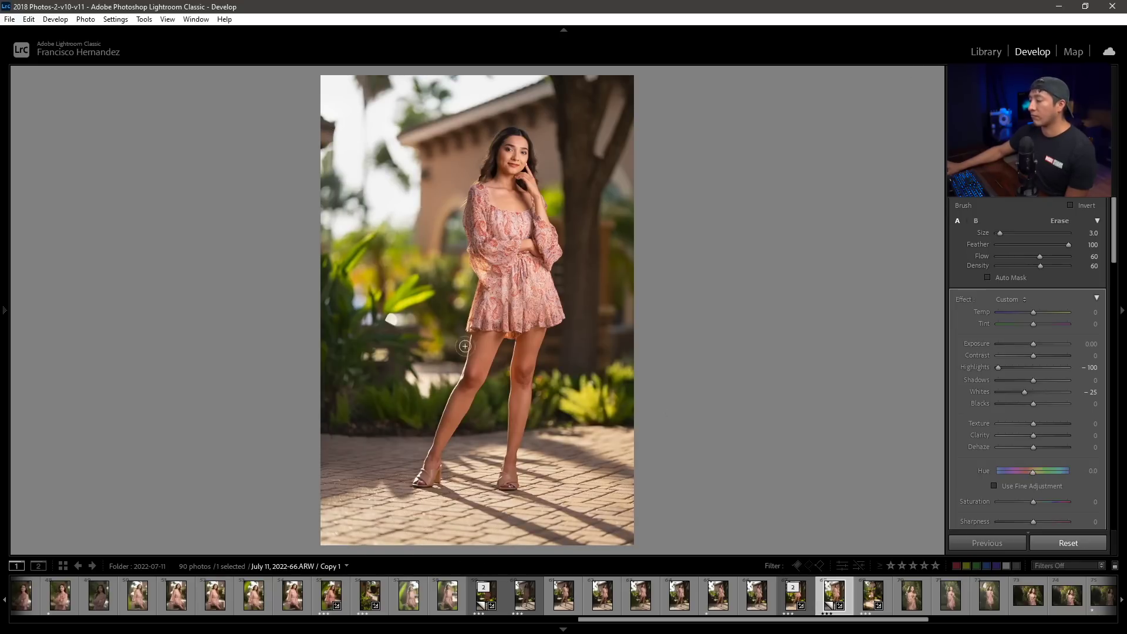
scroll(487, 266, "up", 1)
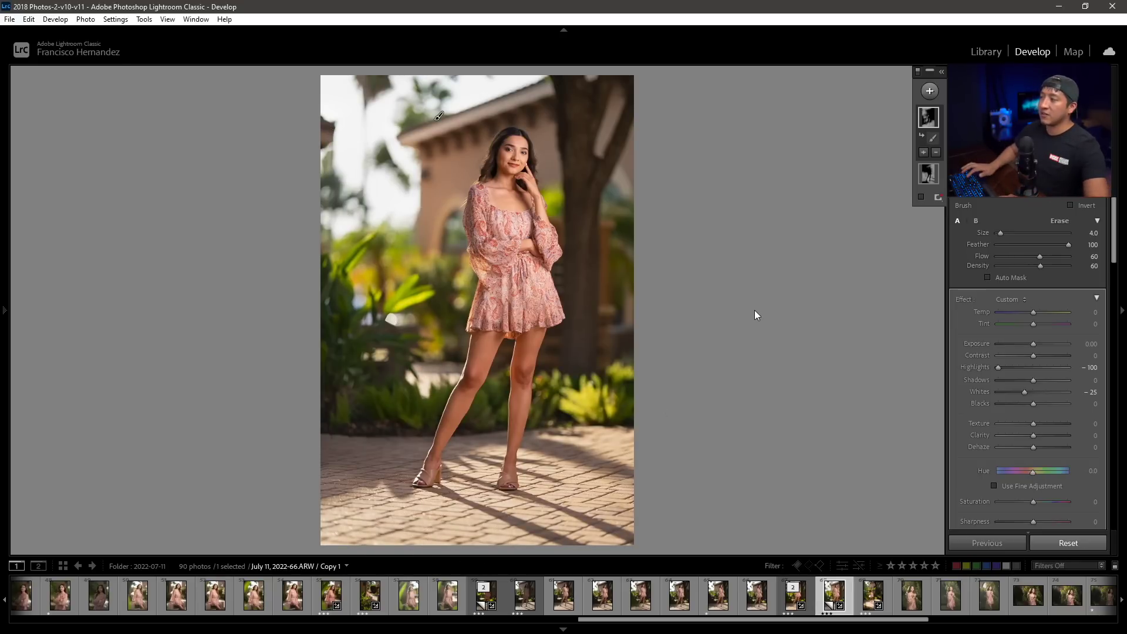
Temporarily remove the highlight-reducing brush to compare the background without it, and restore the brush.
key("ctrl+z")
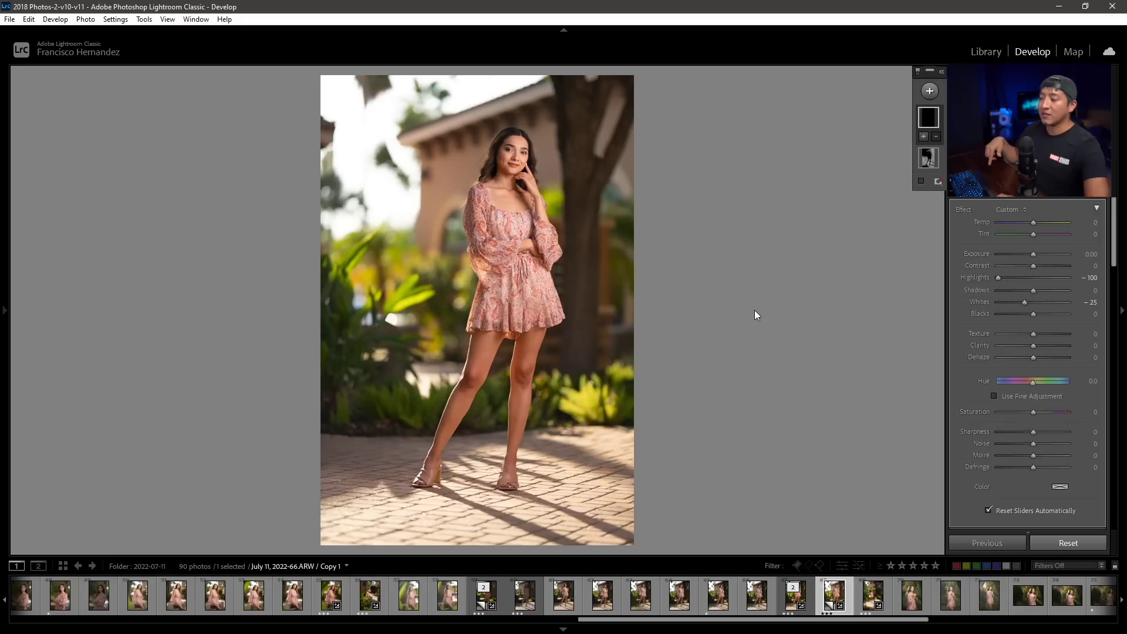
key("ctrl+z")
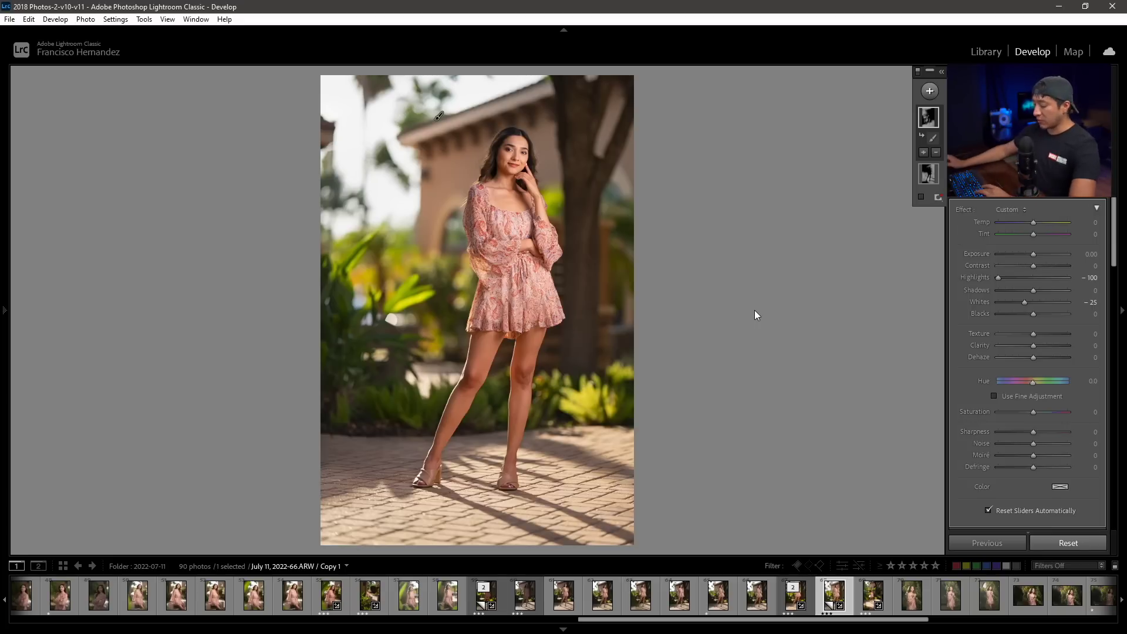
key("Delete")
Paint a new brush mask over the woman's legs, temporarily raising its Exposure to check and fill in the coverage.
key("k")
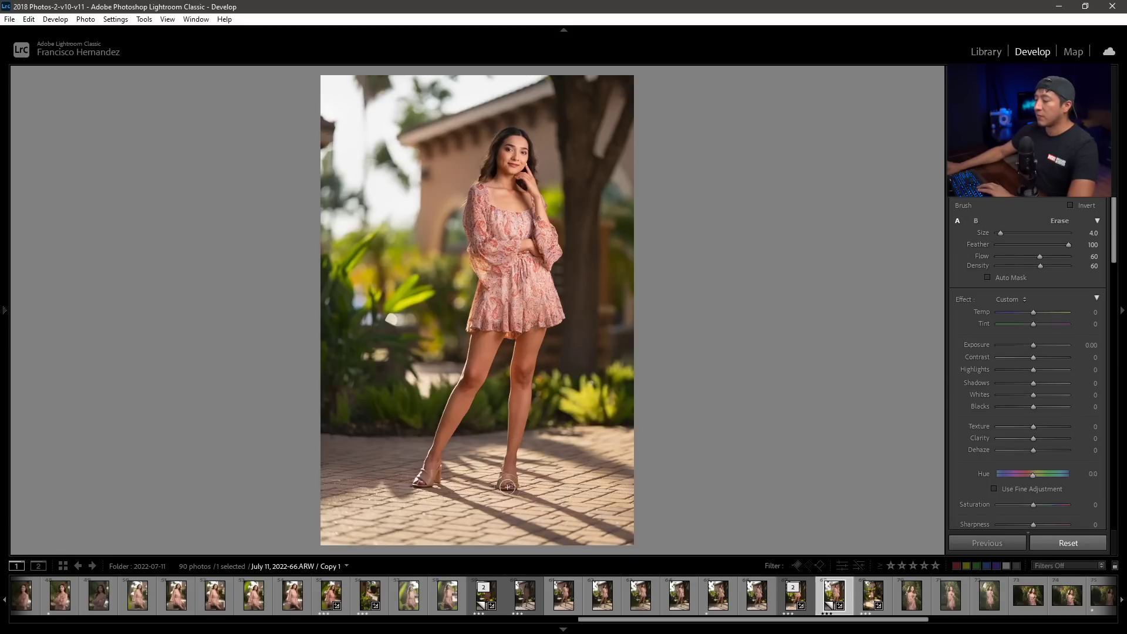
mouse_move(517, 429)
left_mouse_down()
mouse_move(487, 339)
mouse_move(433, 477)
mouse_move(479, 347)
left_mouse_up()
scroll(486, 341, "up", 2)
key("o")
left_click_drag(1032, 344, 1063, 345)
scroll(543, 363, "down", 3)
mouse_move(531, 367)
left_mouse_down()
mouse_move(508, 478)
mouse_move(474, 352)
mouse_move(452, 457)
mouse_move(434, 422)
mouse_move(505, 327)
mouse_move(543, 411)
mouse_move(533, 430)
mouse_move(506, 399)
mouse_move(505, 352)
left_mouse_up()
Set the leg mask's Exposure to 0.50.
left_click(1090, 344)
type("0.5")
key("Return")
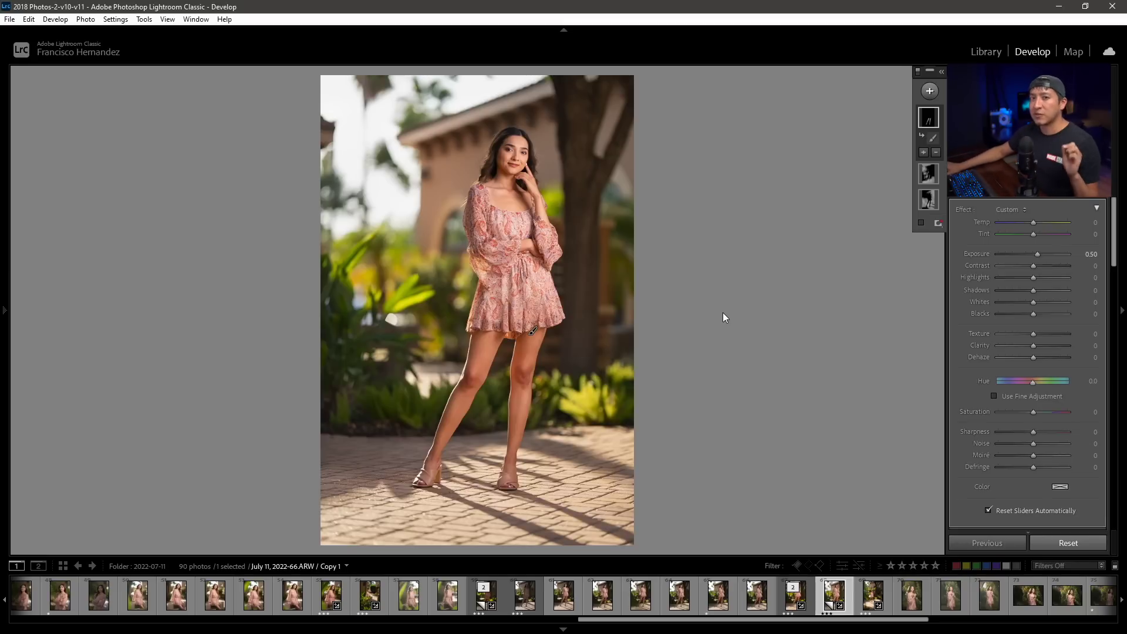
key("k")
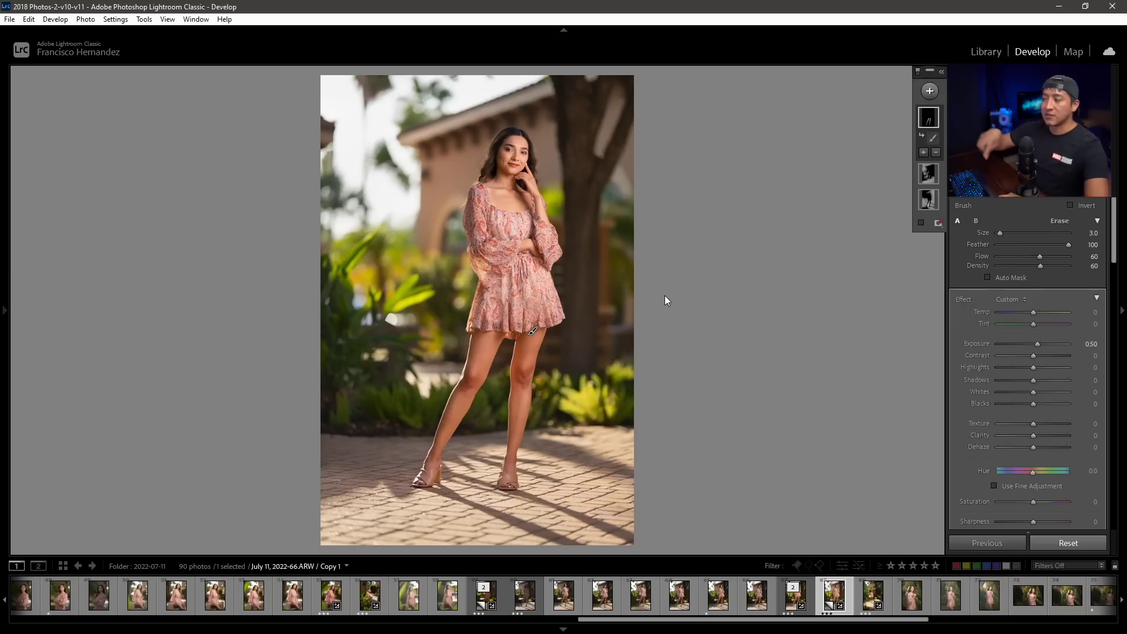
Create a new brush mask with the Dark Eyes preset and paint over both of the woman's irises with a size 2 brush.
key("k")
key("ctrl+z")
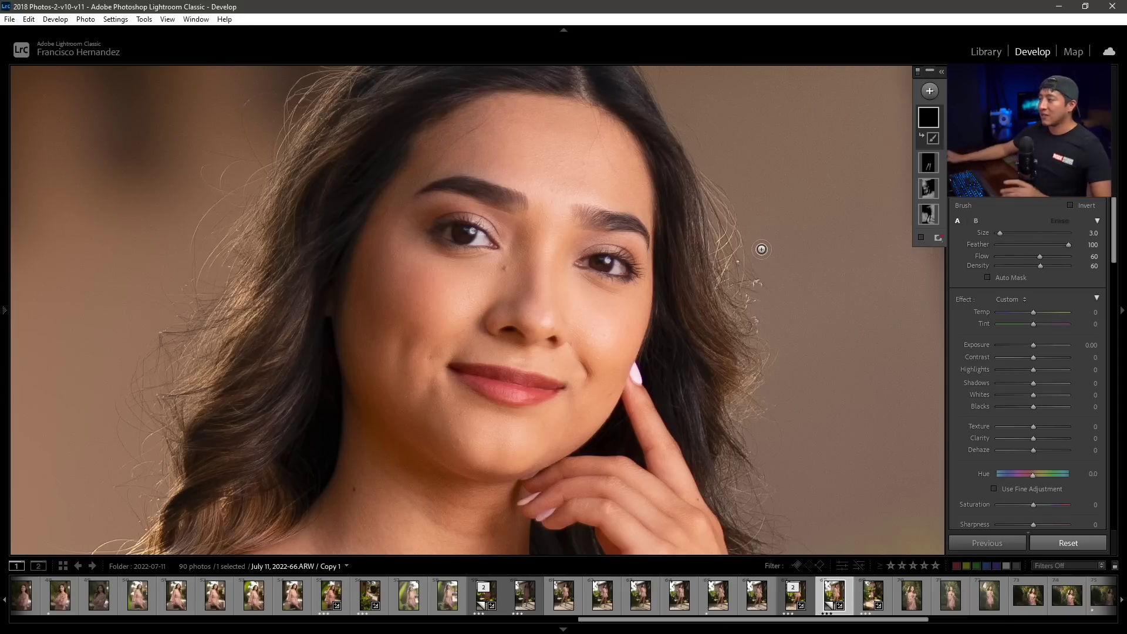
left_click(1011, 298)
left_click(939, 515)
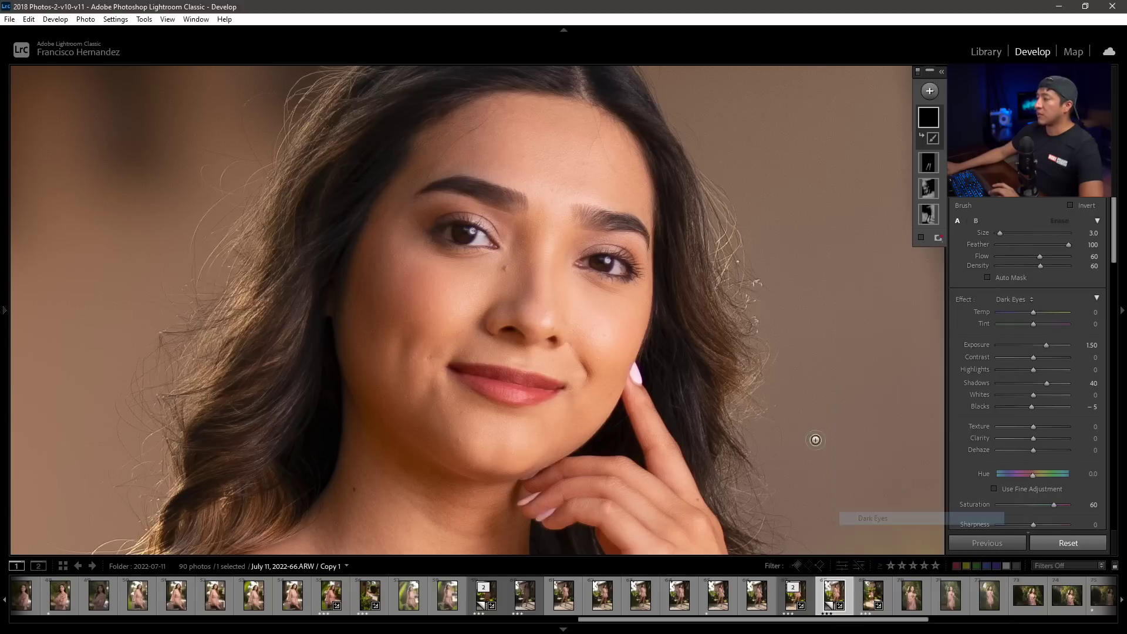
key("bracketleft")
left_click_drag(600, 263, 605, 267)
left_click_drag(467, 234, 461, 234)
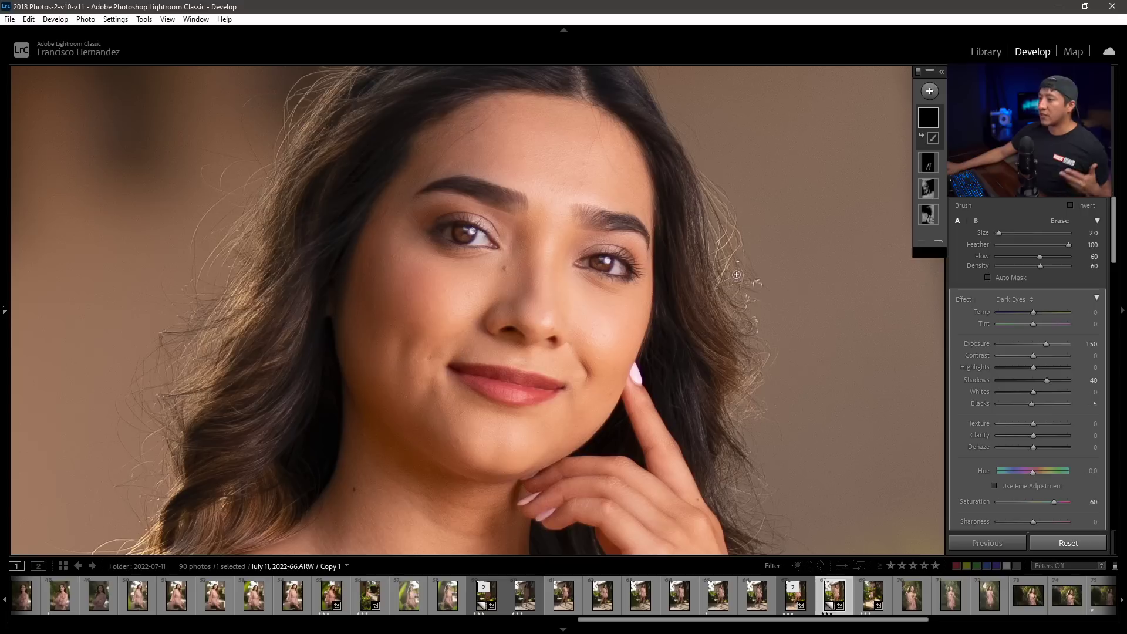
Lower the eye mask's Exposure to 0.80 and return to the full photo view.
left_click(1090, 345)
type(".")
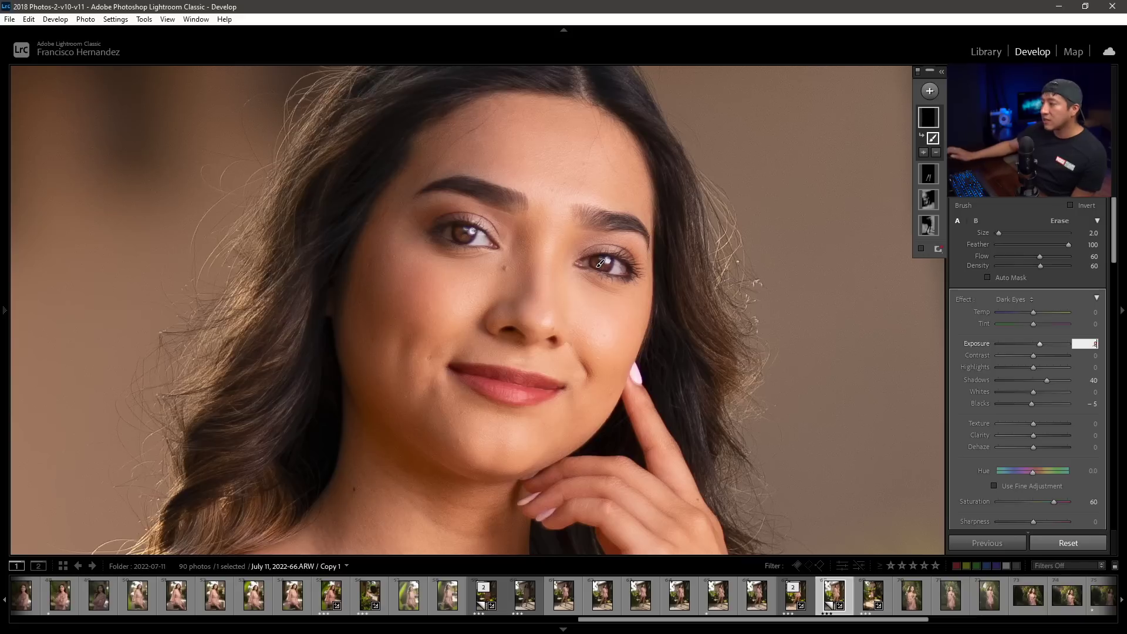
type("8")
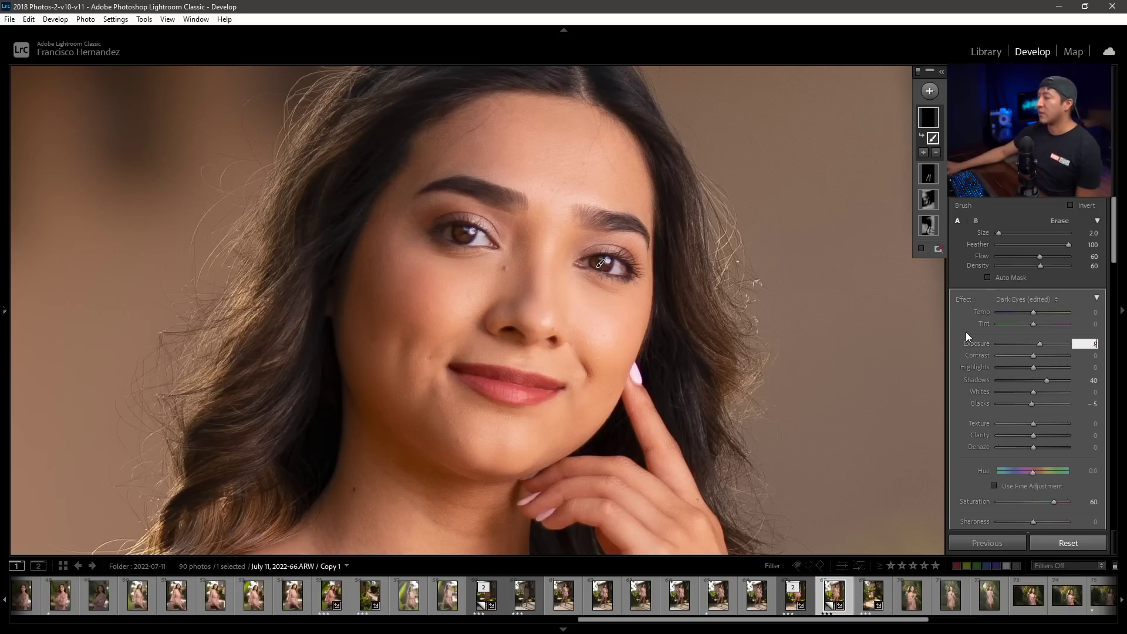
key("Return")
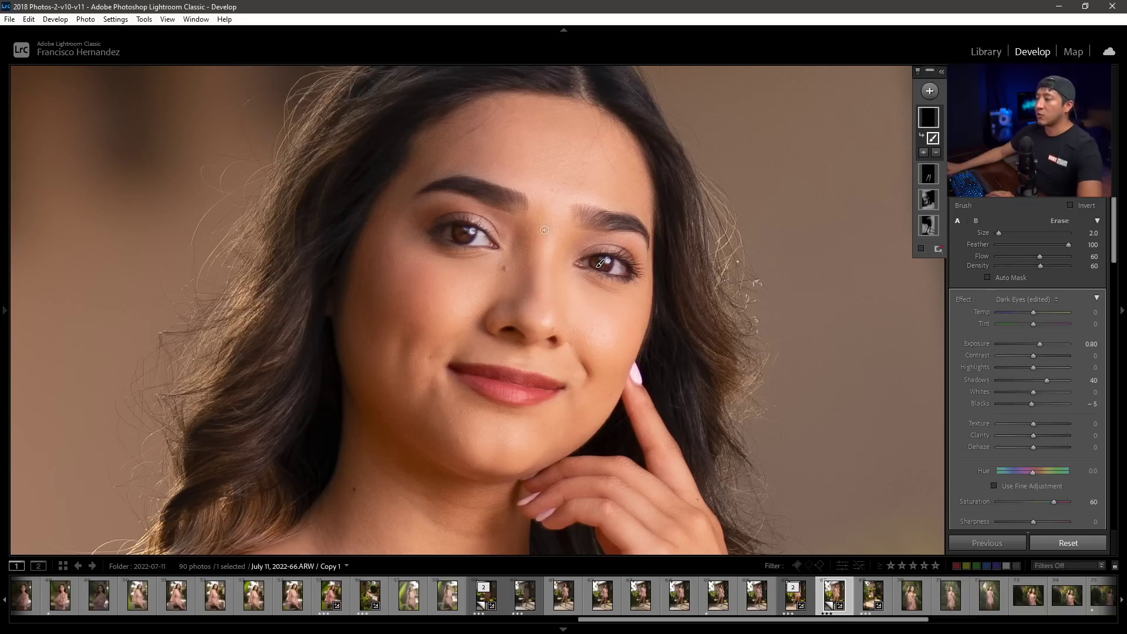
left_click(532, 186)
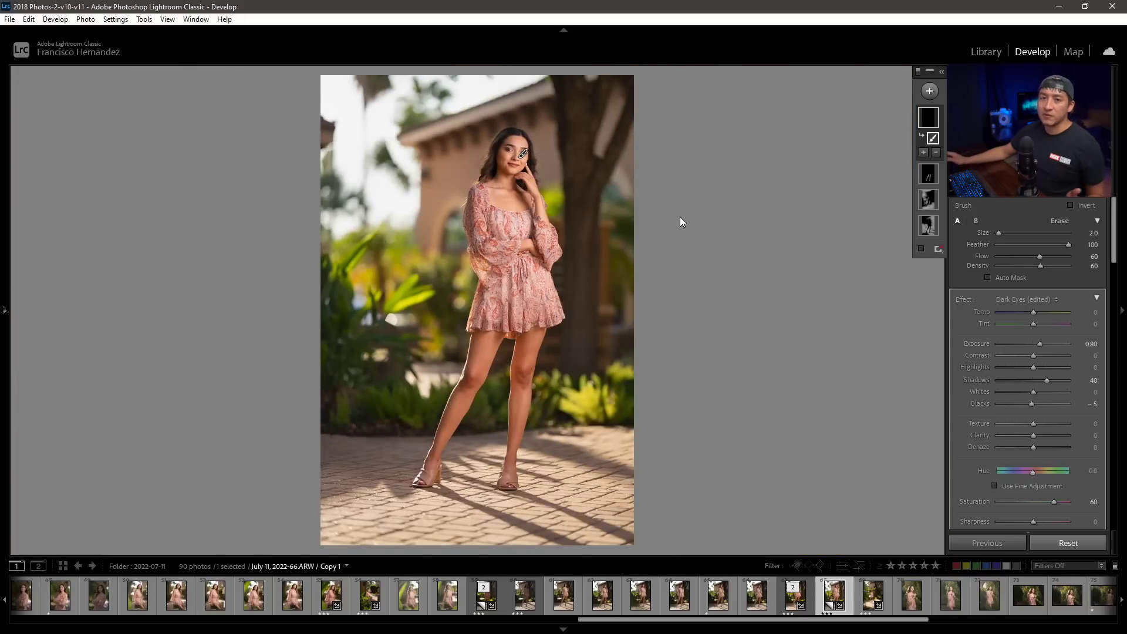
Leave masking and set the whole photo's Vibrance to 40 in the basic adjustments.
key("k")
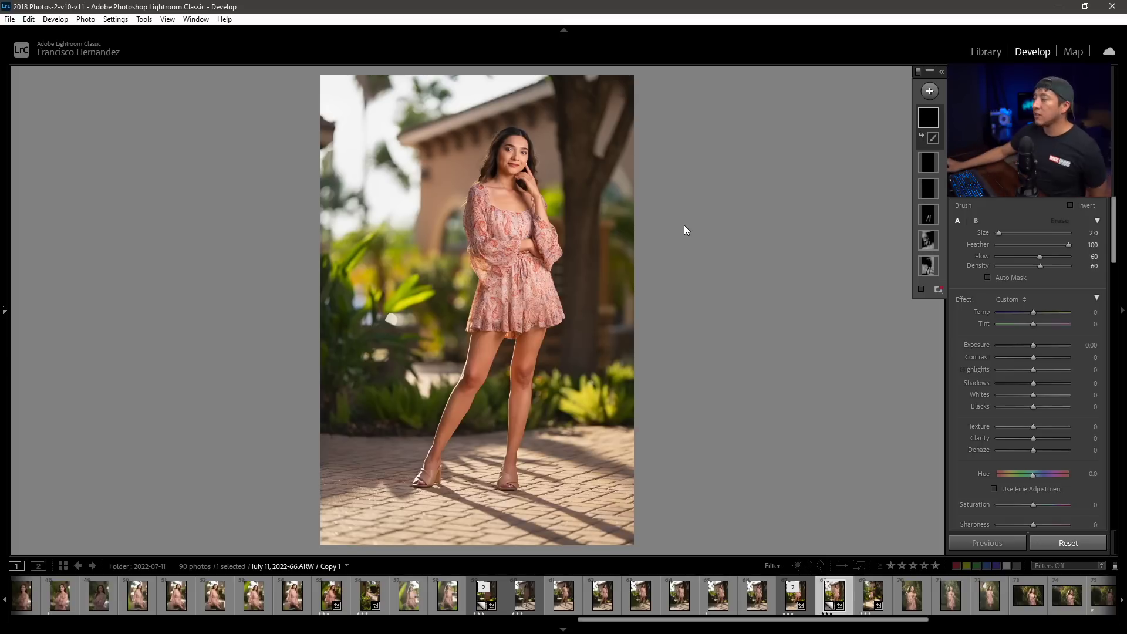
key("shift+w")
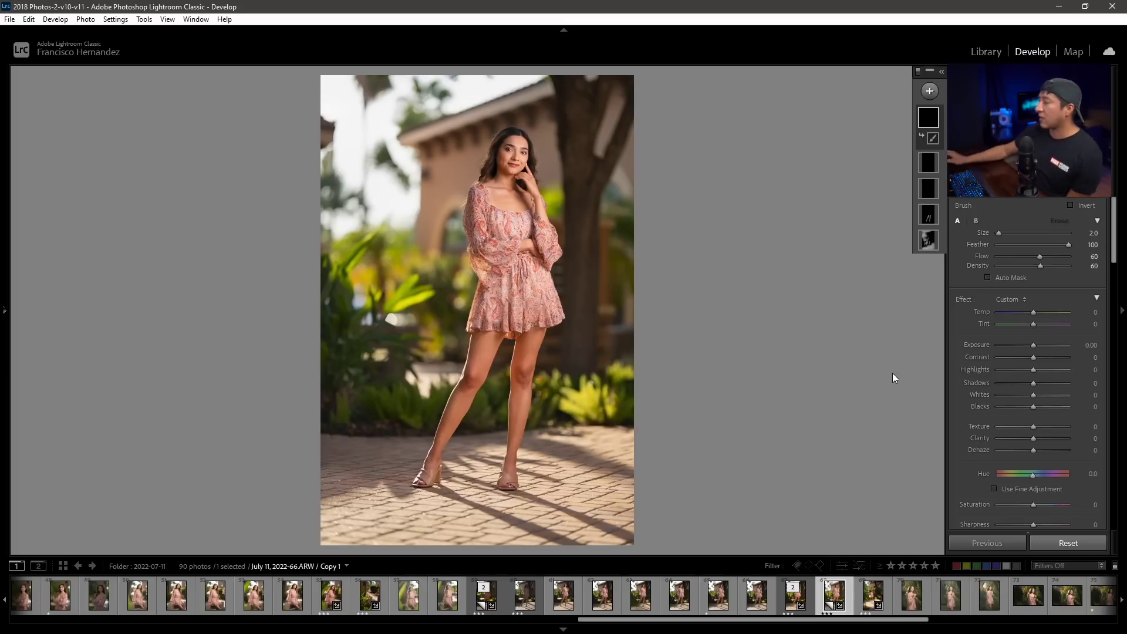
left_click(1090, 467)
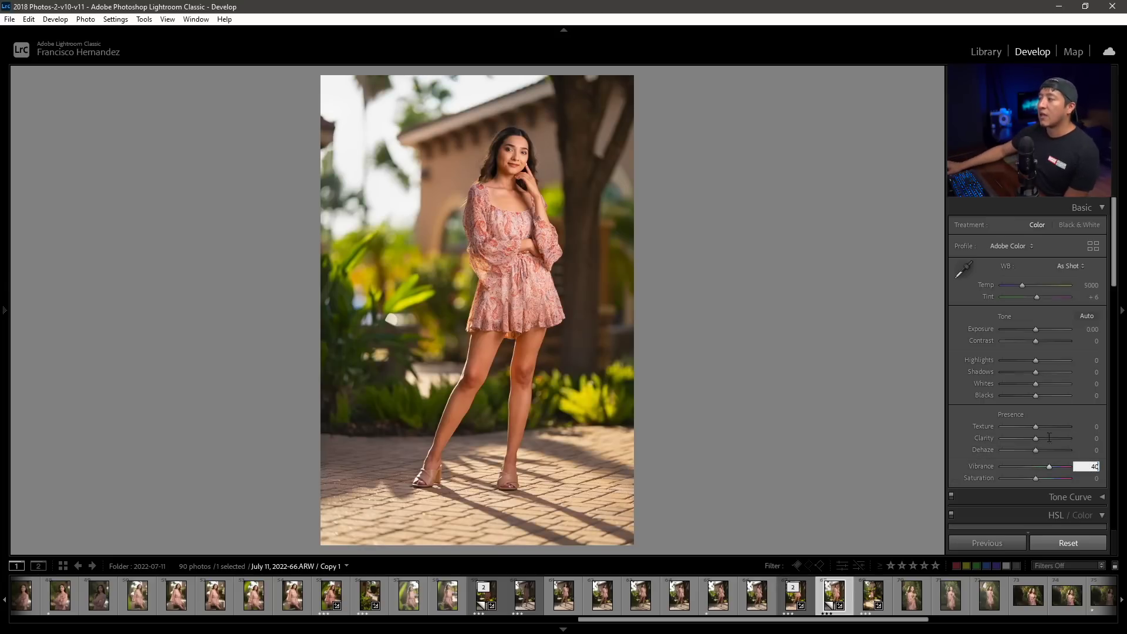
key("Return")
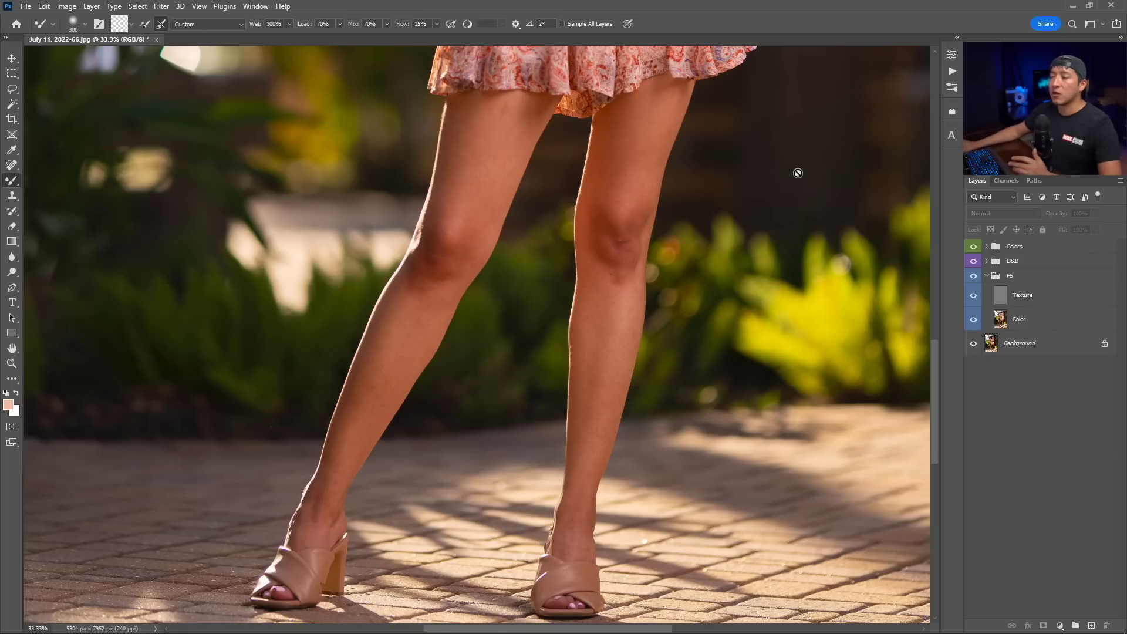
In Photoshop, choose the Mixer Brush Tool and make the Color layer active for smoothing the legs.
right_click(11, 180)
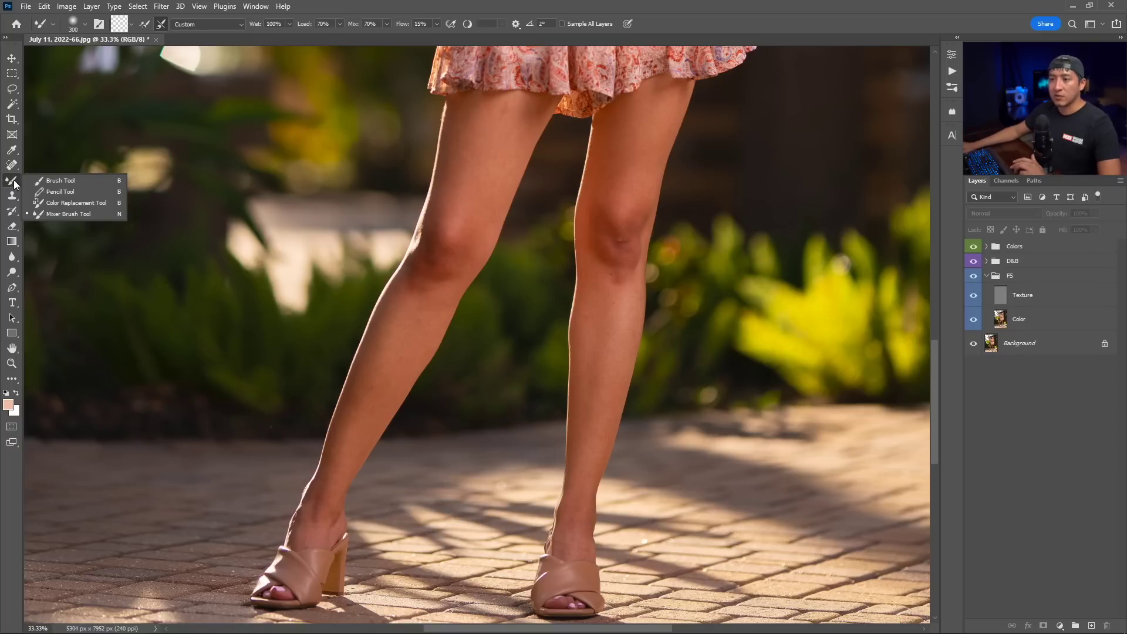
left_click(58, 209)
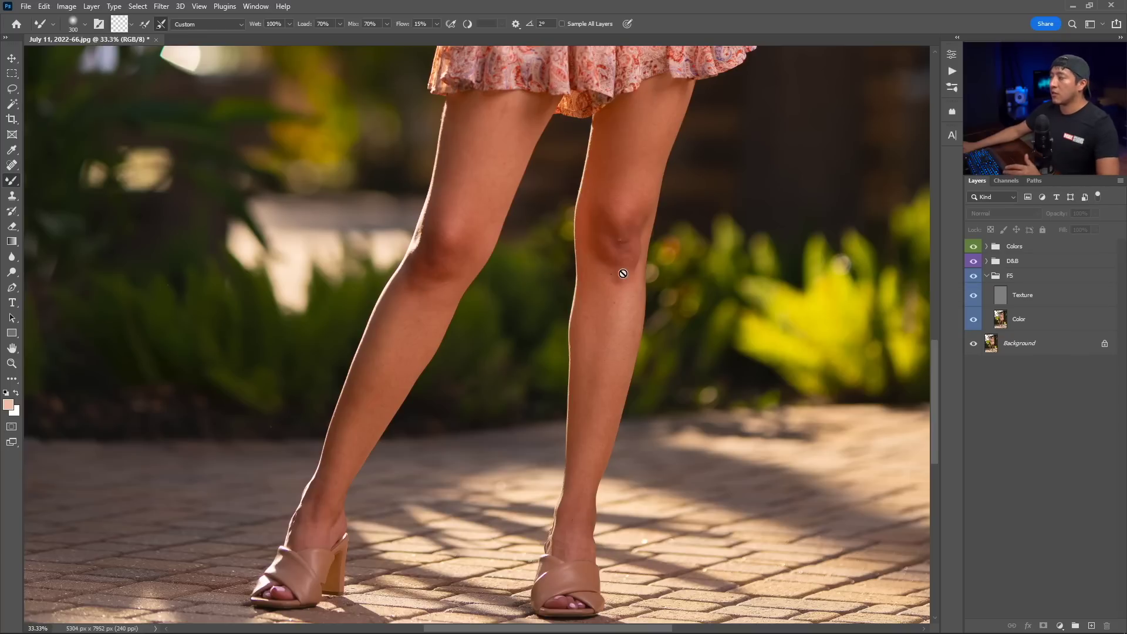
left_click(1015, 327)
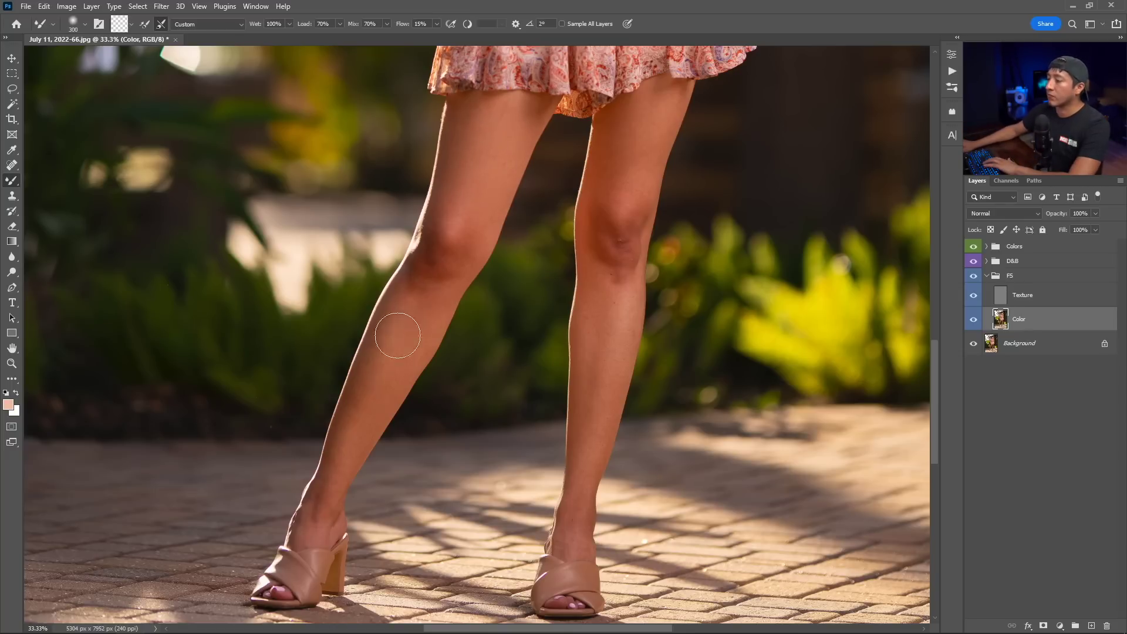
Blend the uneven skin tones on both legs on the Color layer, reducing the mixer brush size to 175 and 100.
key("bracketleft")
key("bracketleft")
key("bracketleft")
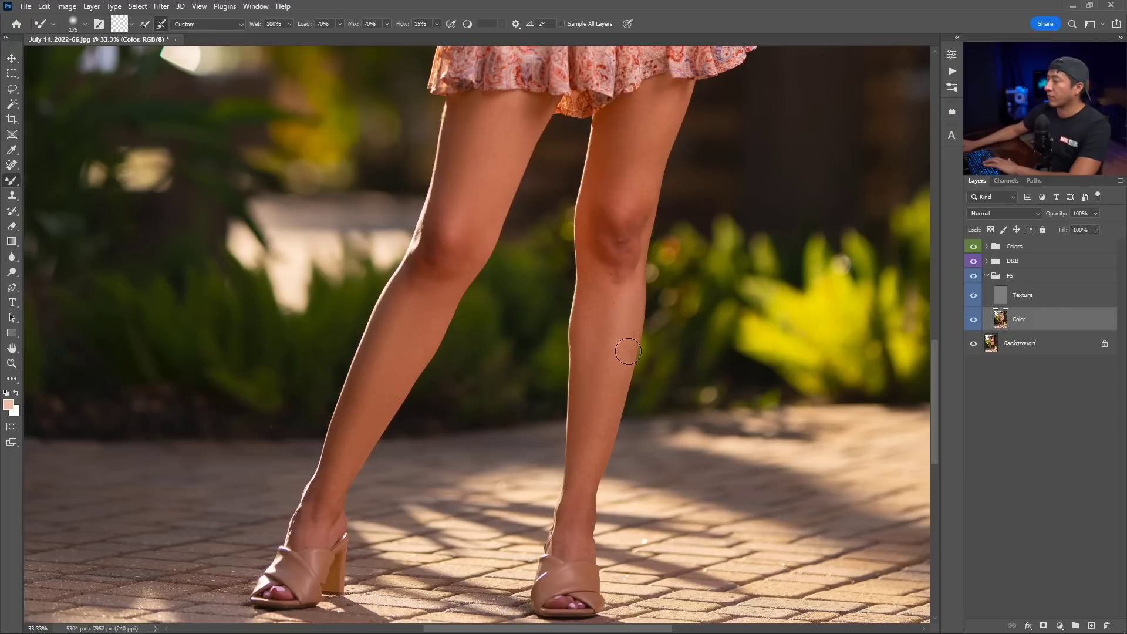
key("bracketright")
key("bracketright")
key("bracketleft")
key("bracketleft")
key("bracketleft")
key("bracketleft")
key("bracketleft")
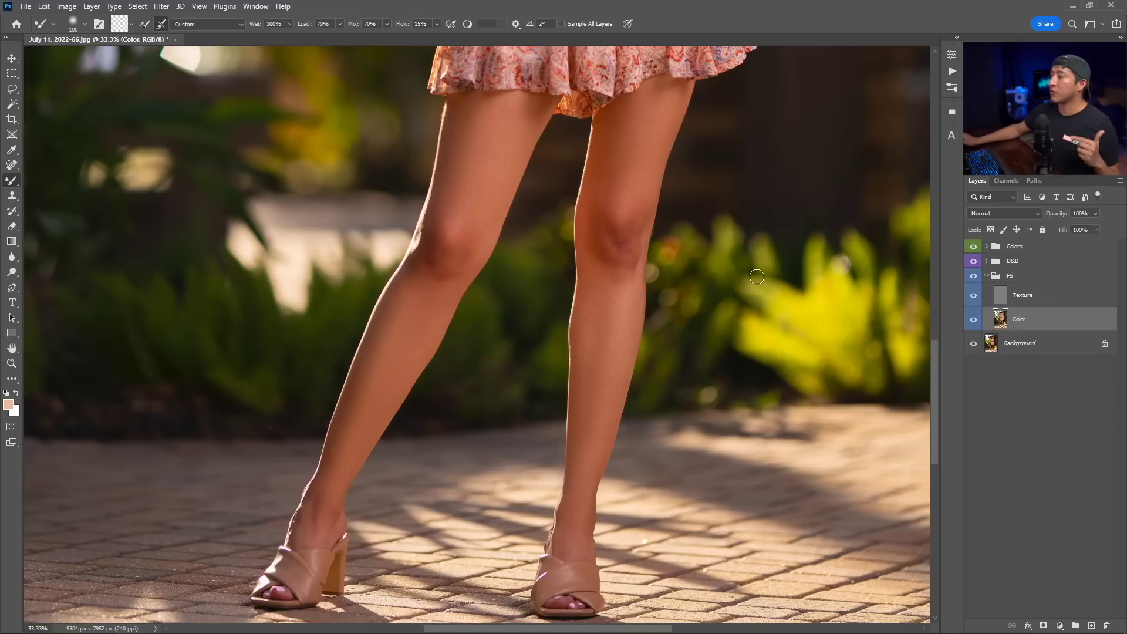
Hide and reshow the group holding the Texture and Color layers to compare the legs before and after smoothing.
left_click(973, 276)
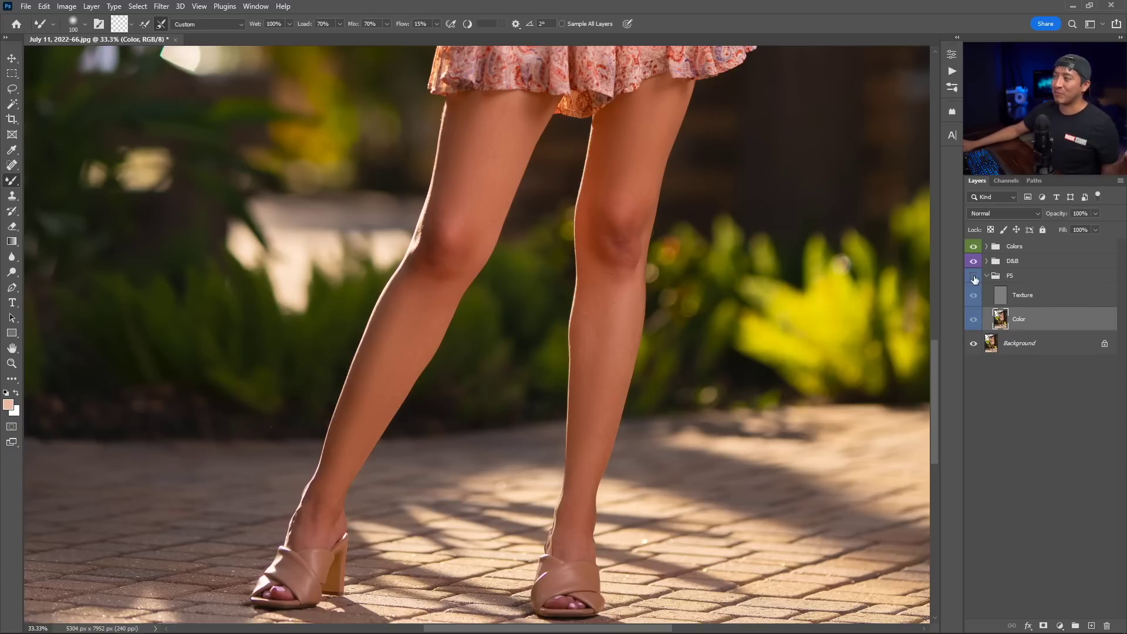
left_click(973, 277)
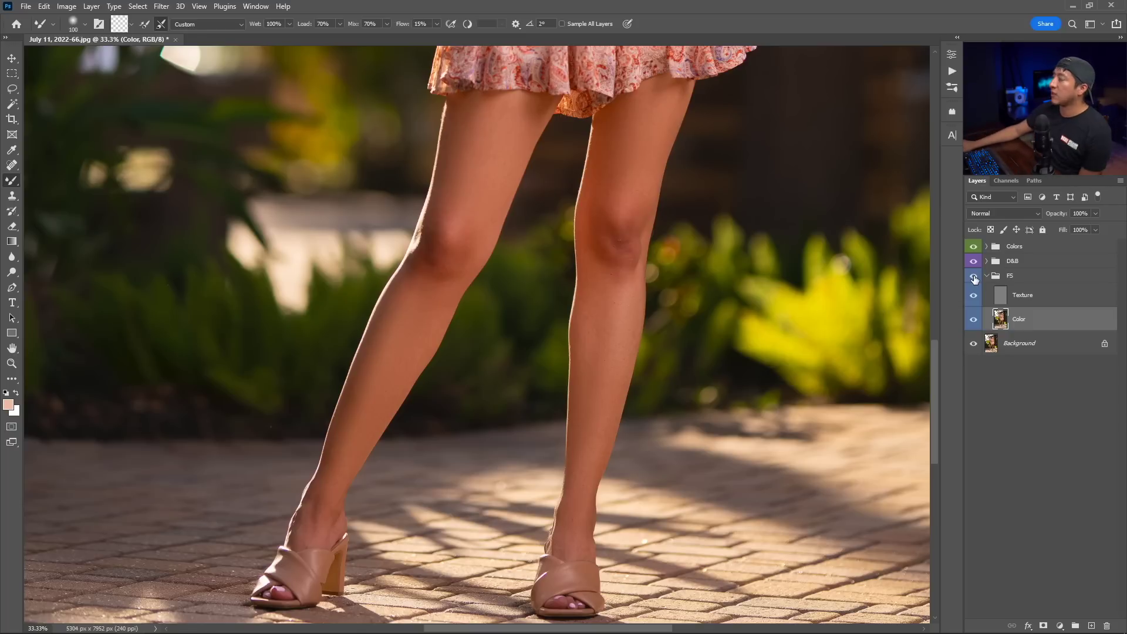
Add a white layer mask to the FS group.
left_click(1023, 277)
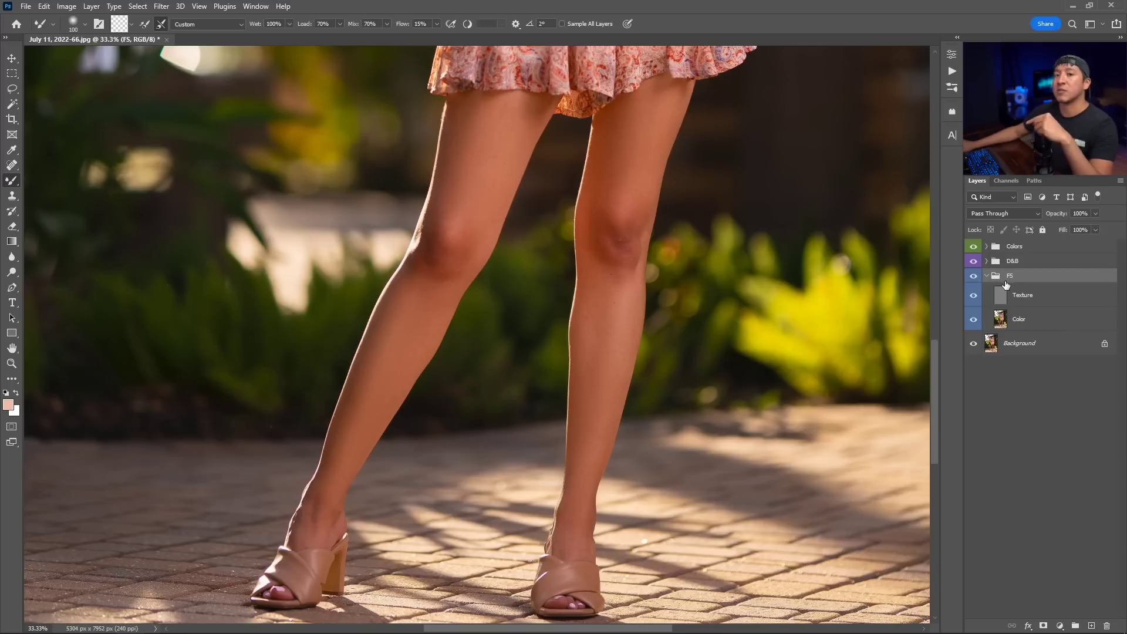
left_click(1043, 625)
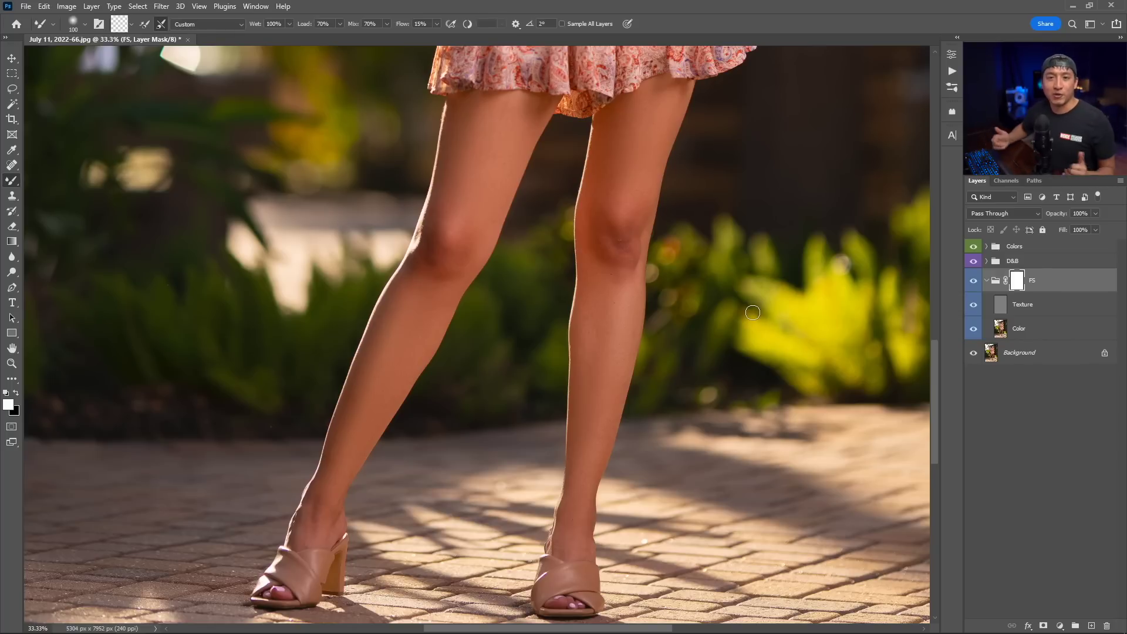
Blend the chest skin on the Color layer with the Mixer Brush, enlarging it to 175 and 200 and stroking over the dress edge.
scroll(734, 299, "up", 8)
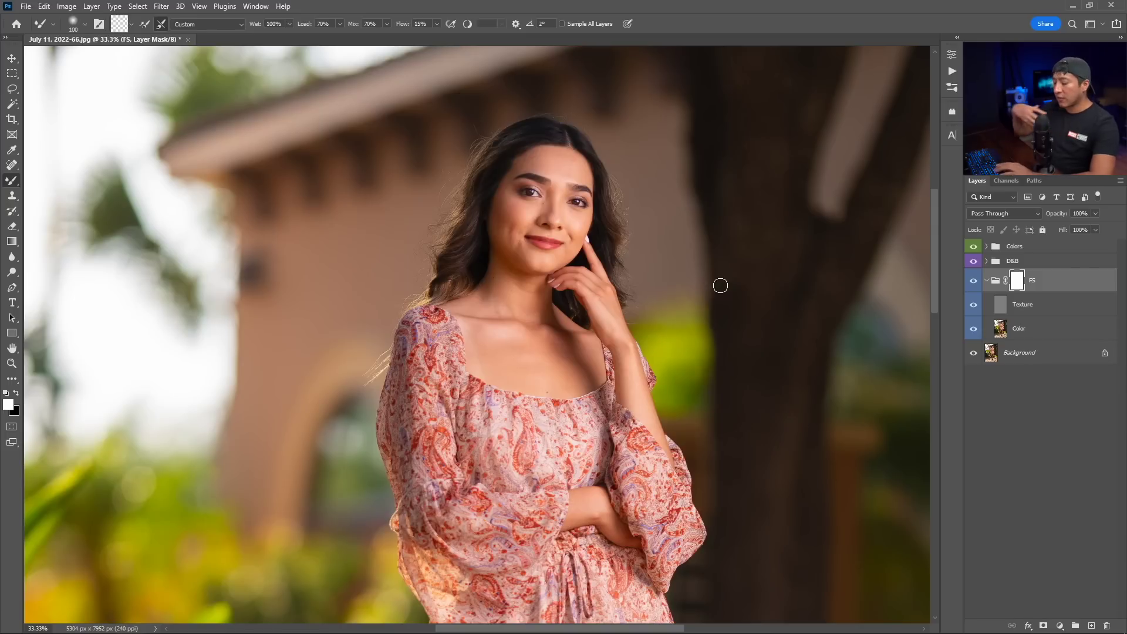
scroll(720, 286, "up", 1)
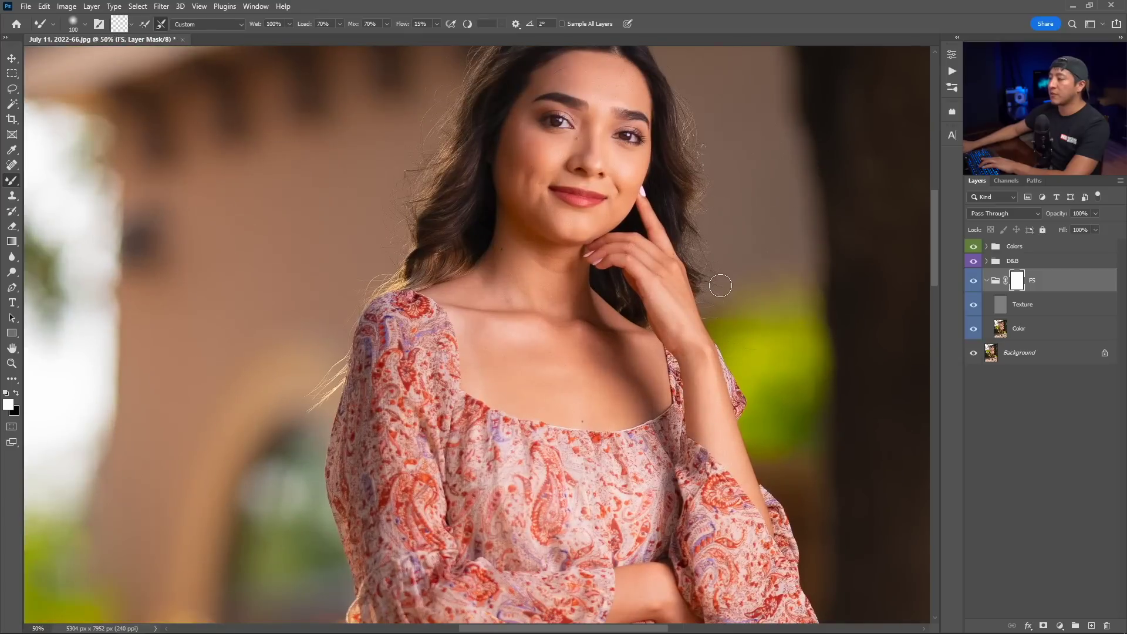
scroll(721, 286, "up", 1)
scroll(664, 280, "up", 1)
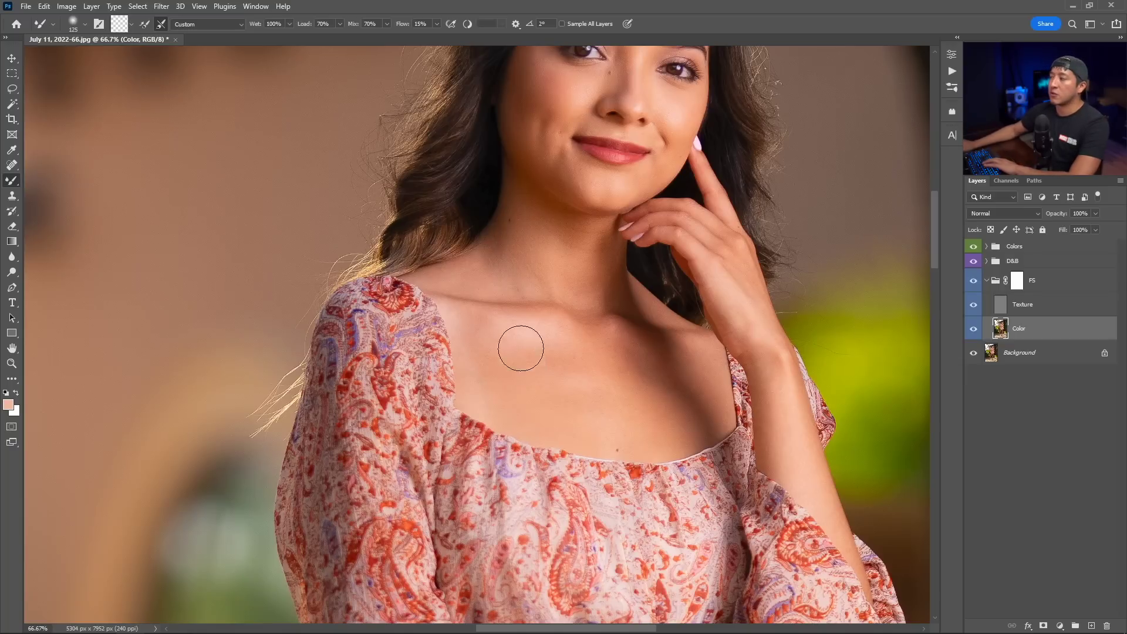
key("bracketright")
key("bracketright")
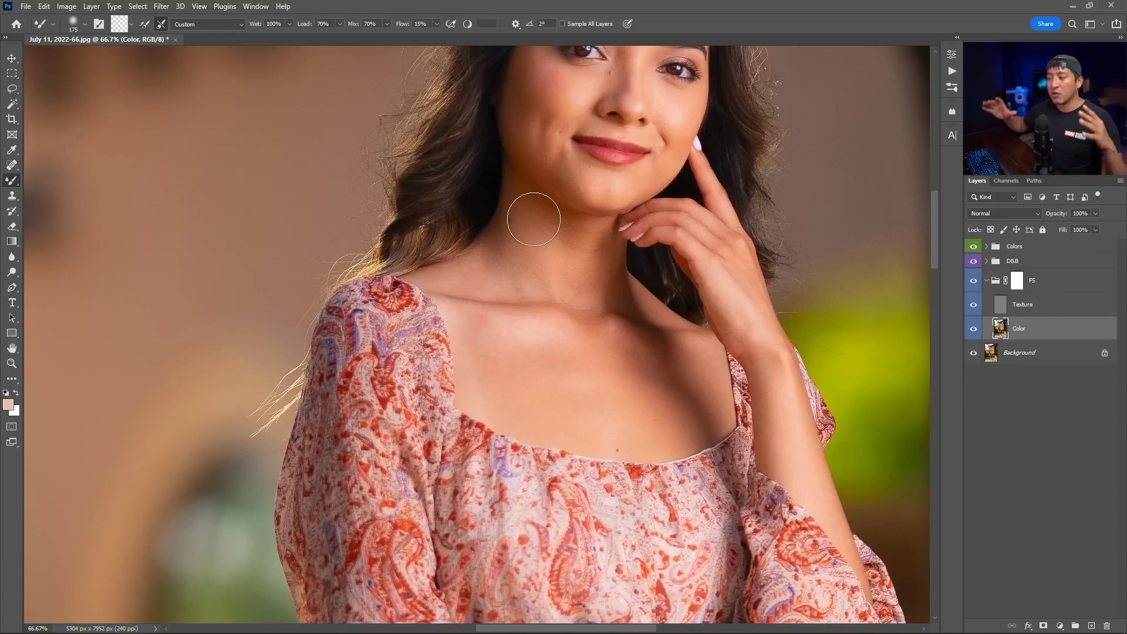
key("v")
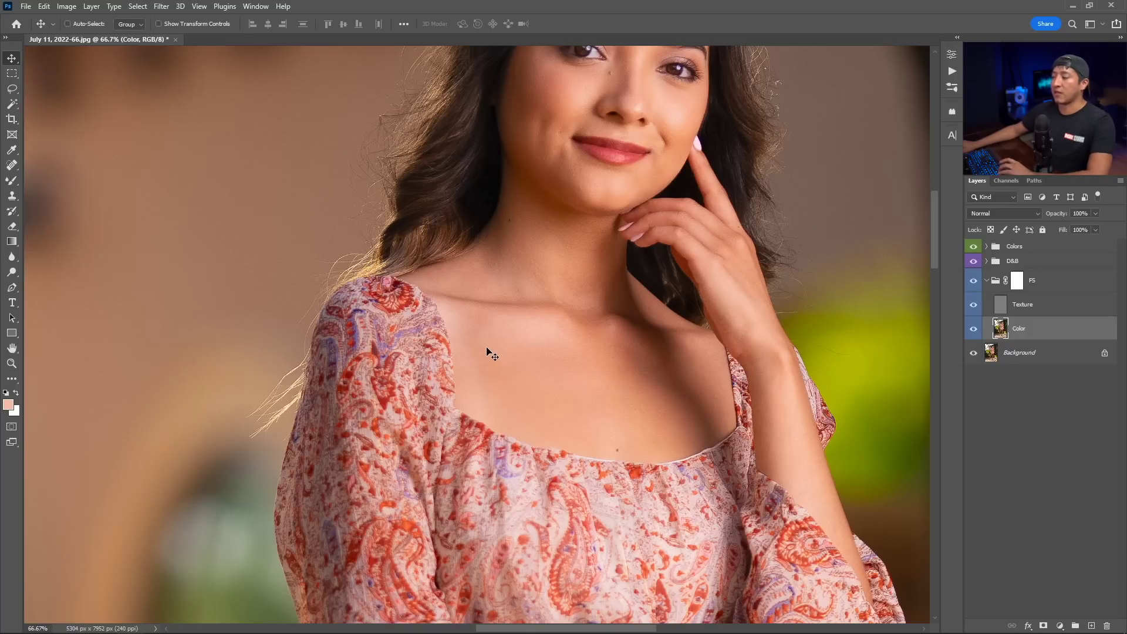
key("b")
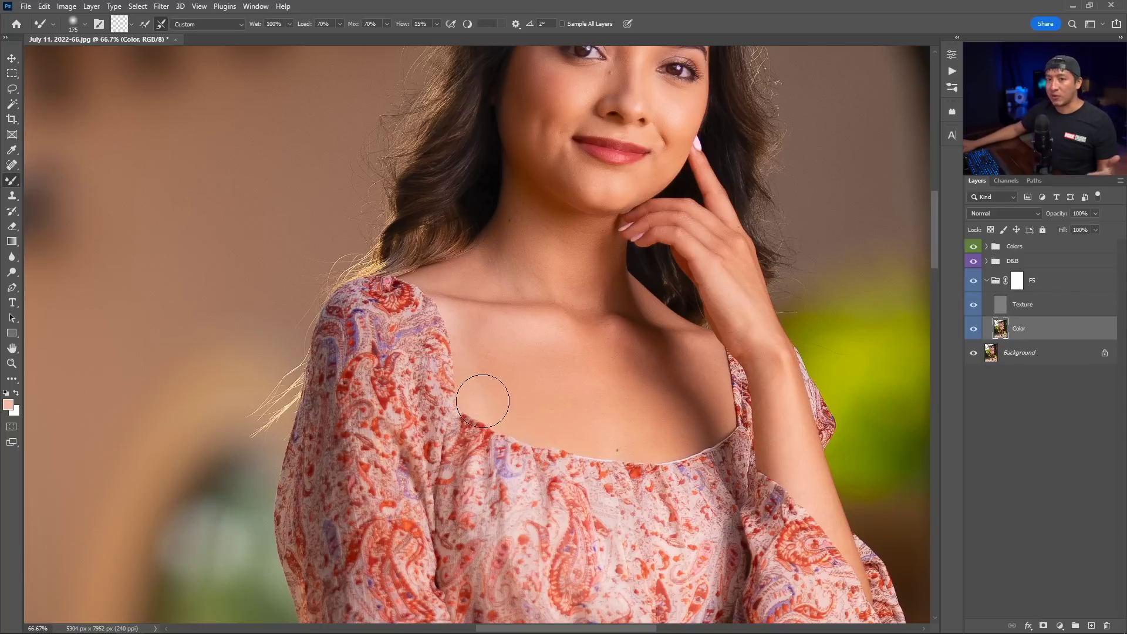
key("bracketright")
mouse_move(498, 411)
left_mouse_down()
mouse_move(472, 382)
mouse_move(500, 331)
left_mouse_up()
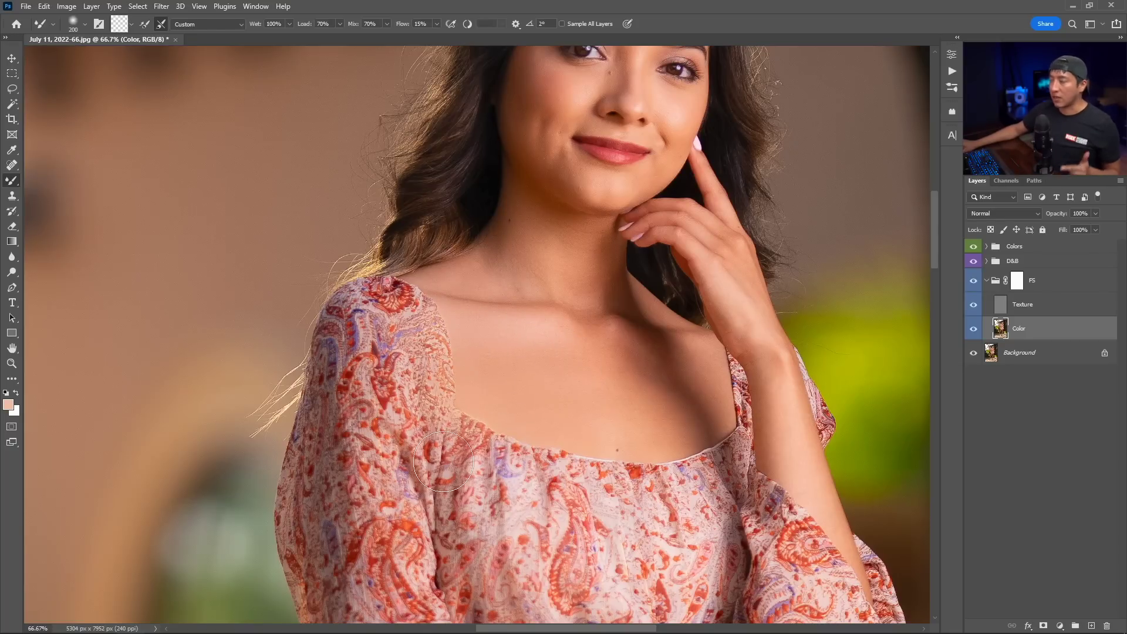
Restore the smeared dress strap and neckline by painting black on the FS group's mask with a 150 px brush at 72% flow.
left_click(1018, 282)
key("shift+b")
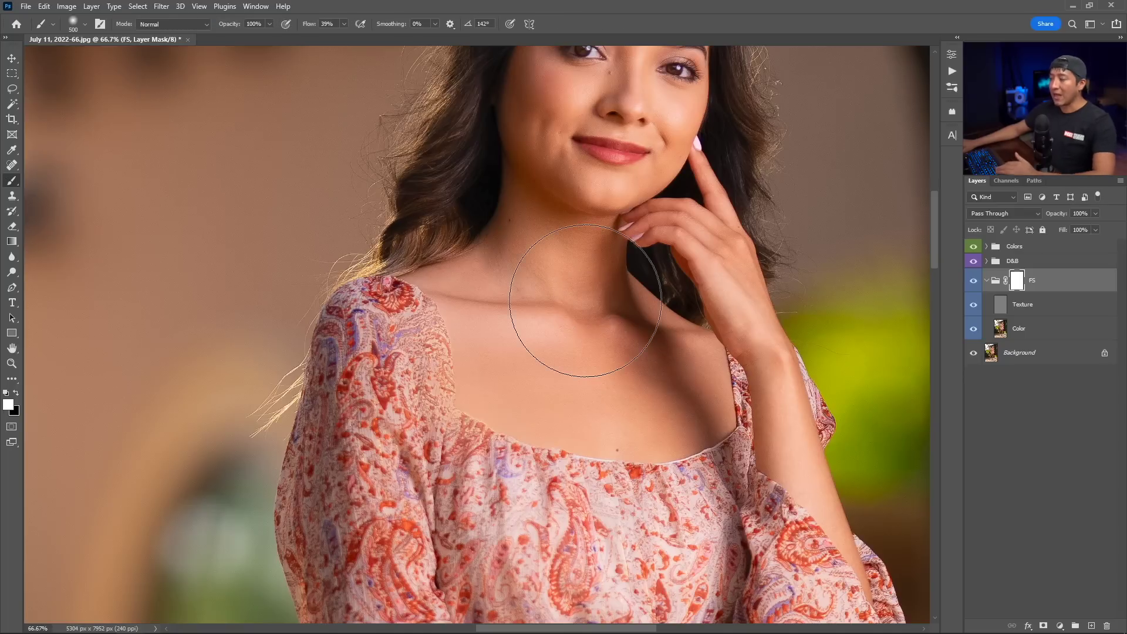
key("bracketleft")
key("bracketleft")
key("bracketleft")
key("bracketleft")
key("bracketleft")
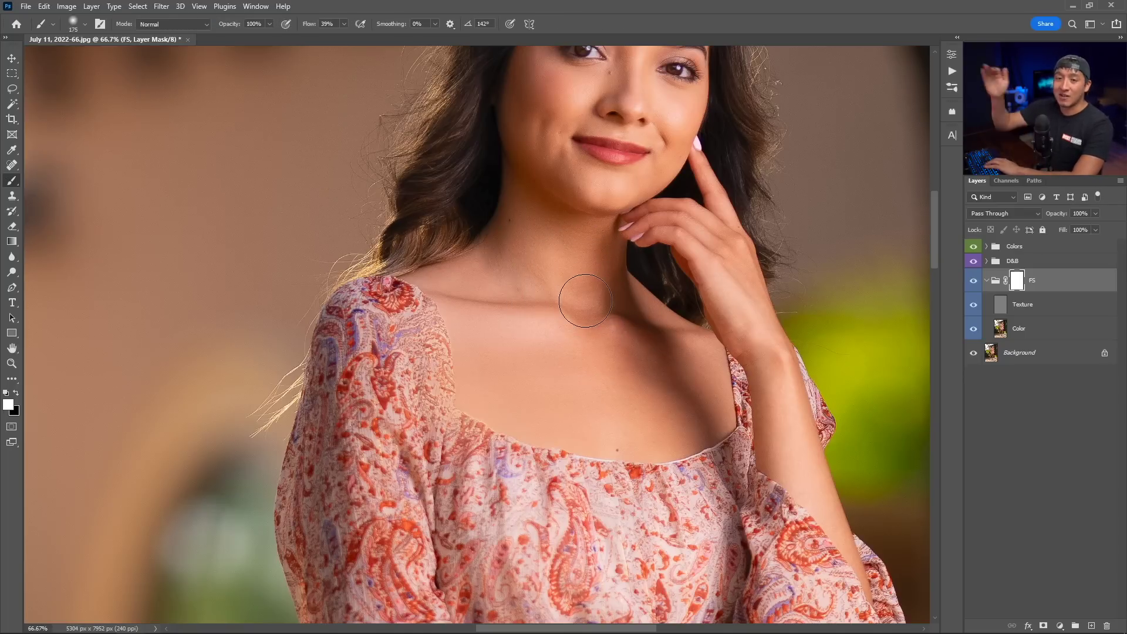
key("bracketleft")
key("bracketleft")
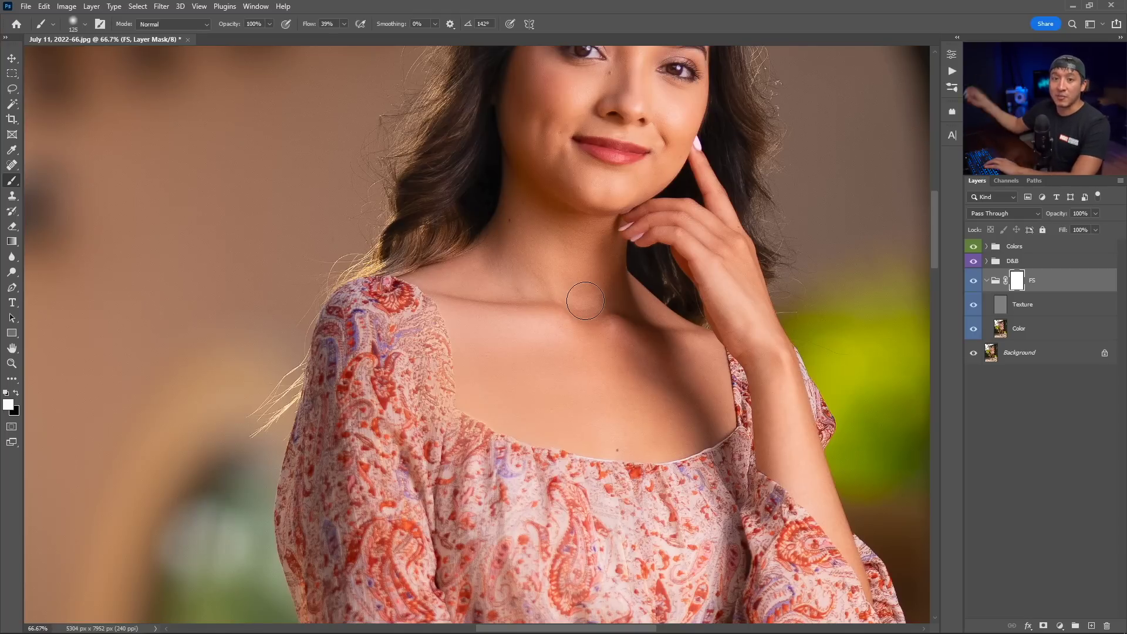
right_click(395, 337)
double_click(466, 466)
key("x")
mouse_move(388, 344)
left_mouse_down()
mouse_move(423, 335)
mouse_move(437, 407)
mouse_move(498, 457)
mouse_move(495, 507)
left_mouse_up()
Hide and reshow the FS group to compare the chest and dress edge before and after smoothing.
left_click(974, 281)
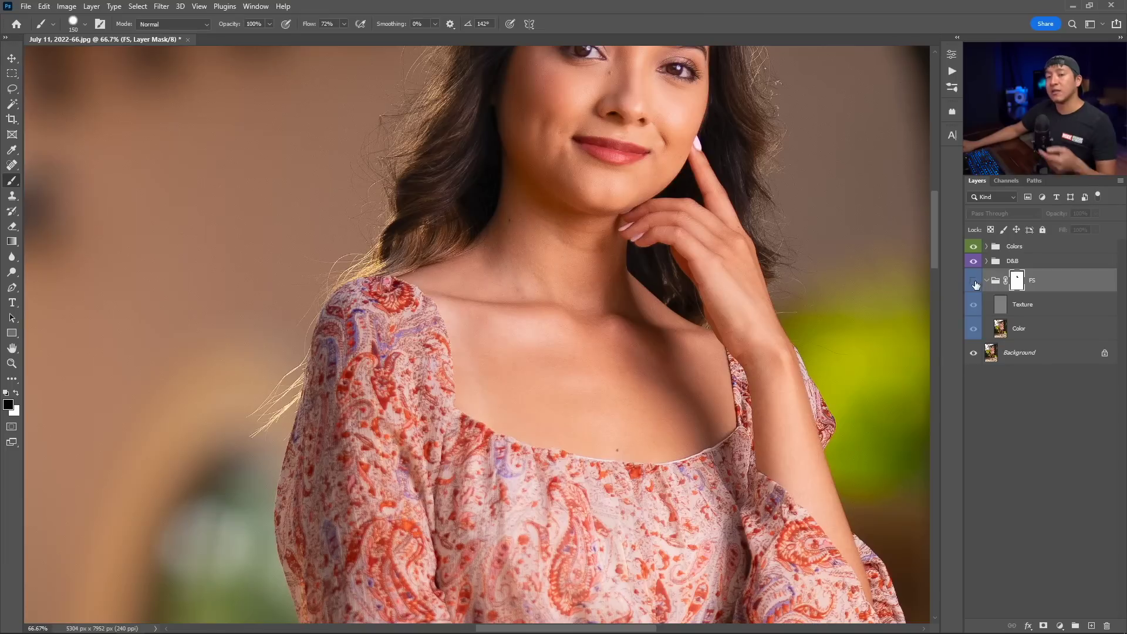
left_click(974, 281)
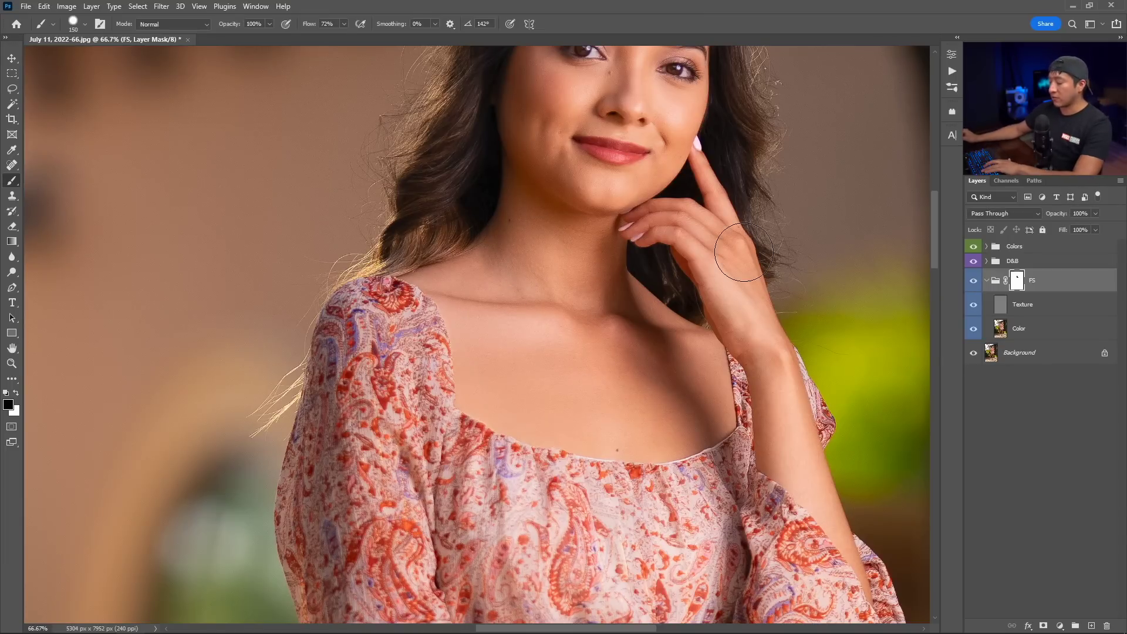
Expand the D&B group, show the B&W Help layer and set its Reds to -18 to judge the thighs.
key("ctrl+0")
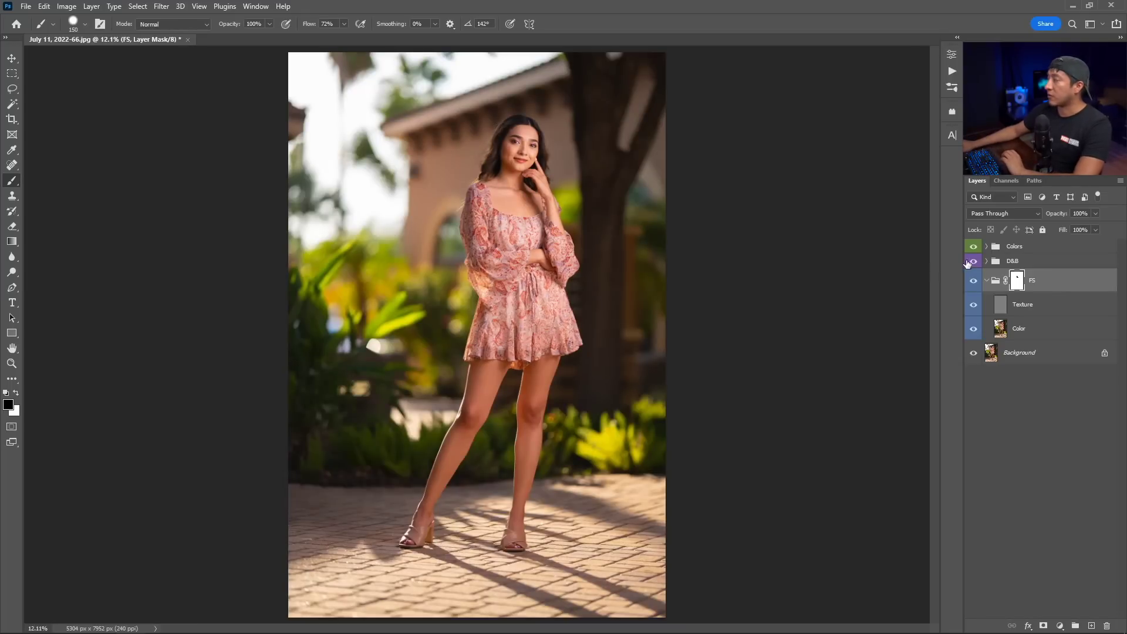
left_click(986, 260)
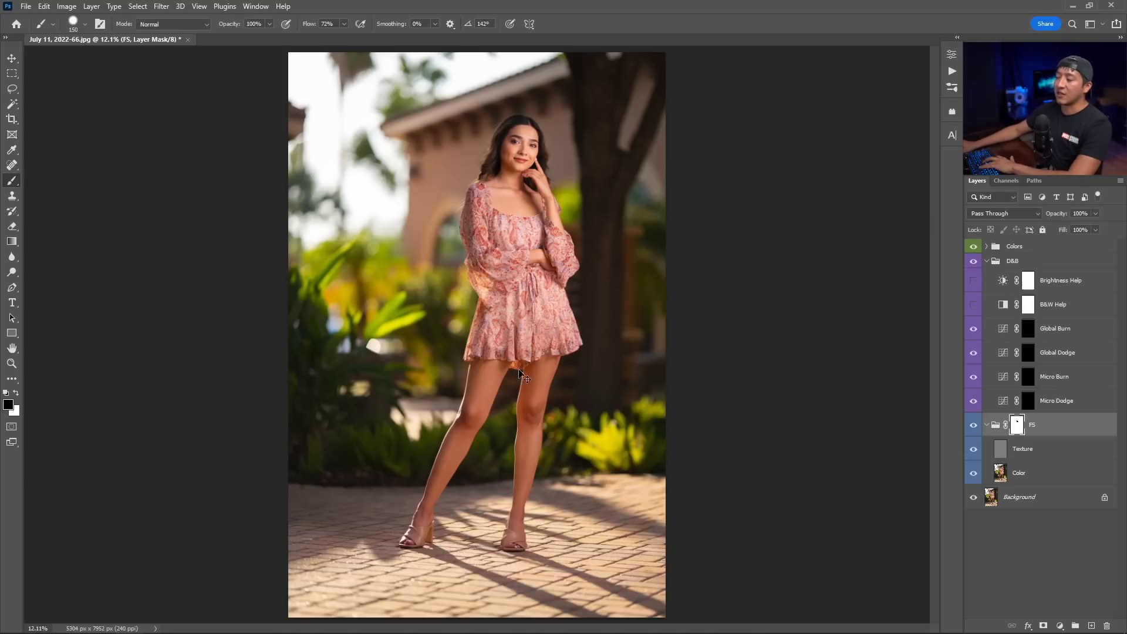
scroll(475, 335, "up", 3)
scroll(497, 394, "up", 4)
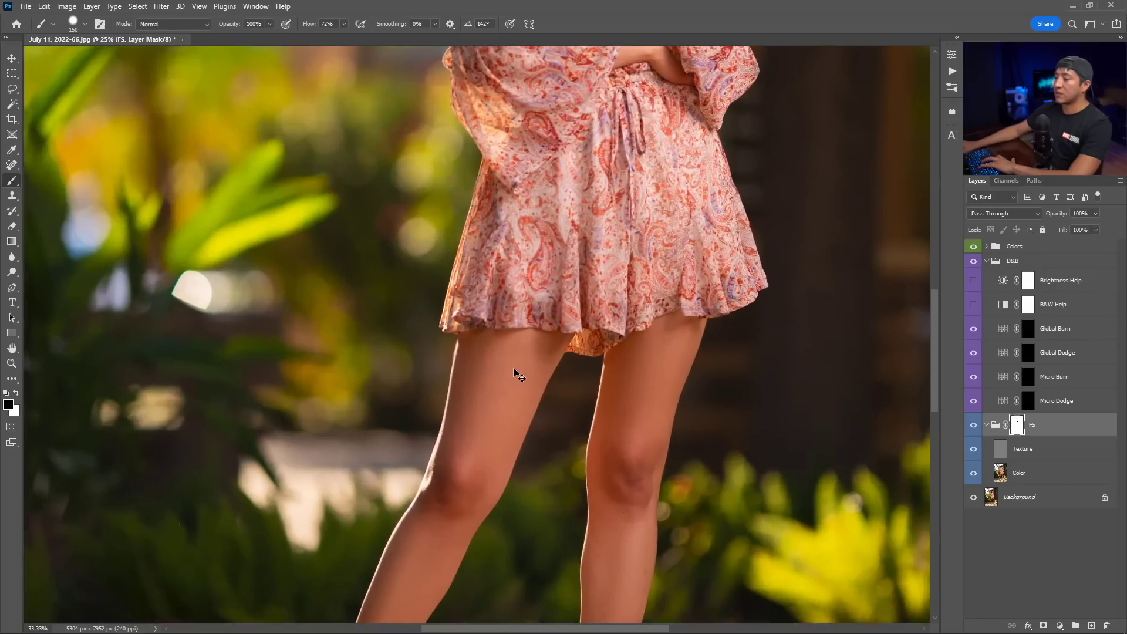
scroll(552, 373, "up", 3)
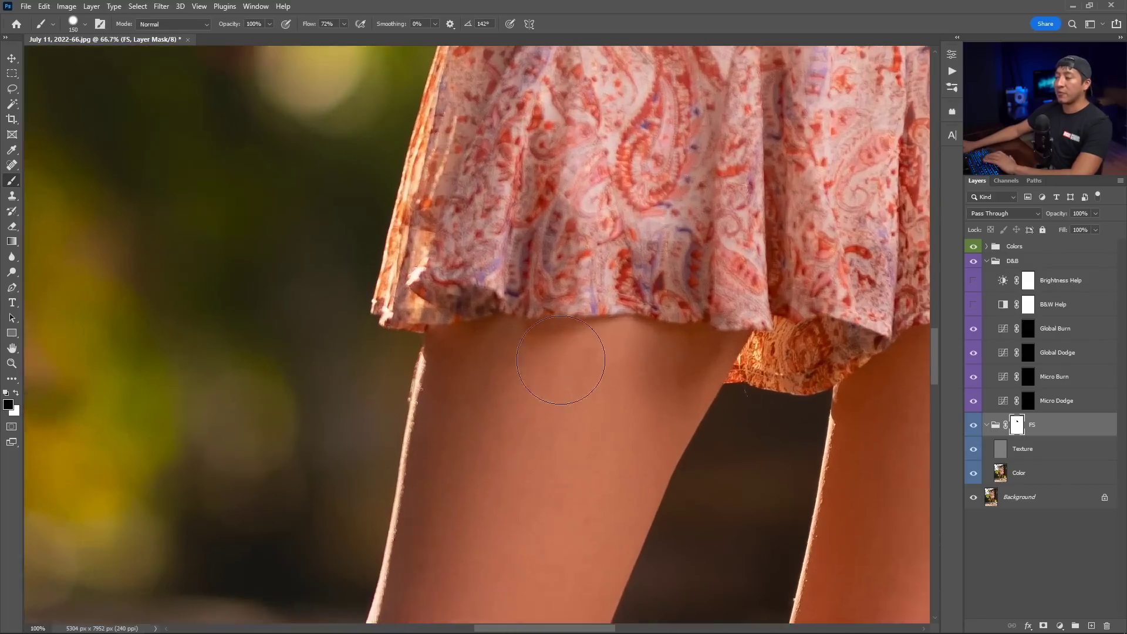
scroll(605, 363, "down", 1)
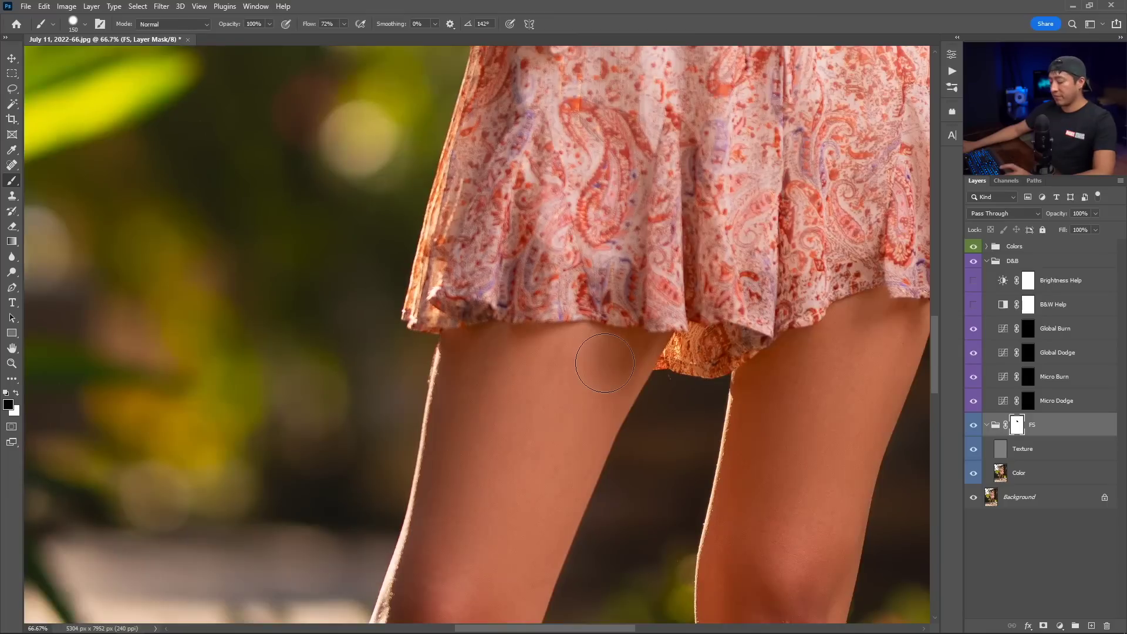
key("a")
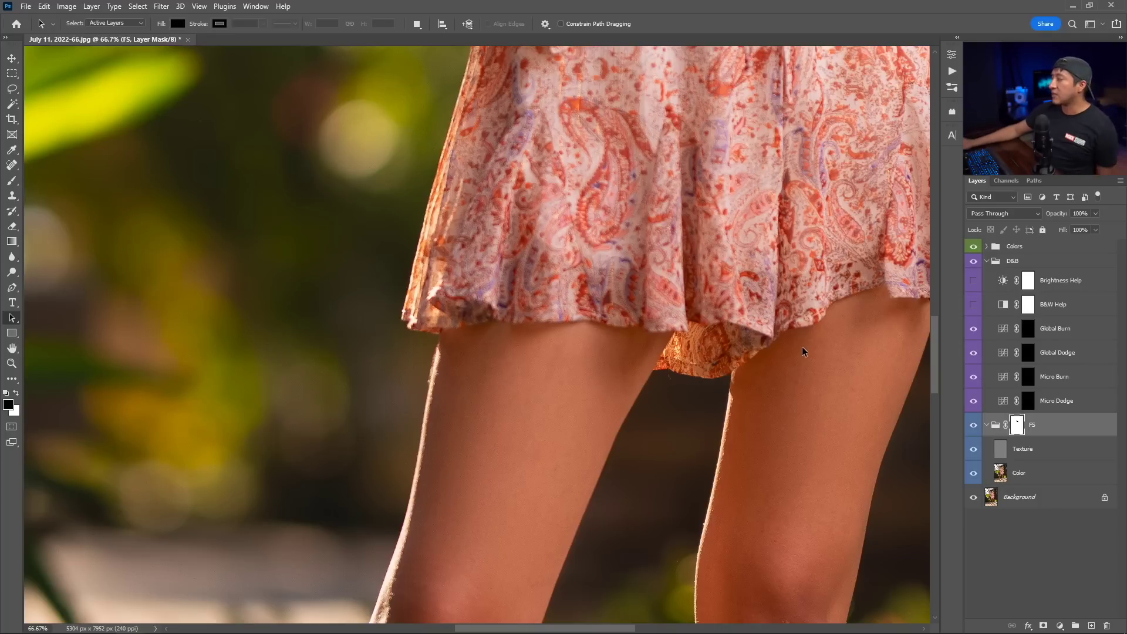
left_click(974, 305)
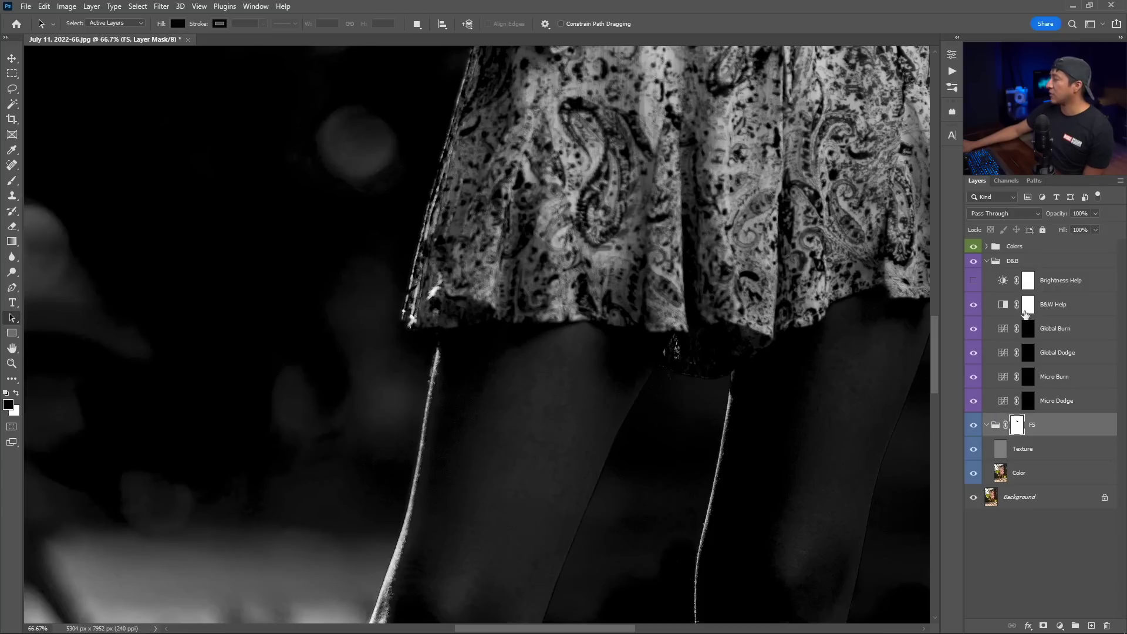
double_click(1002, 305)
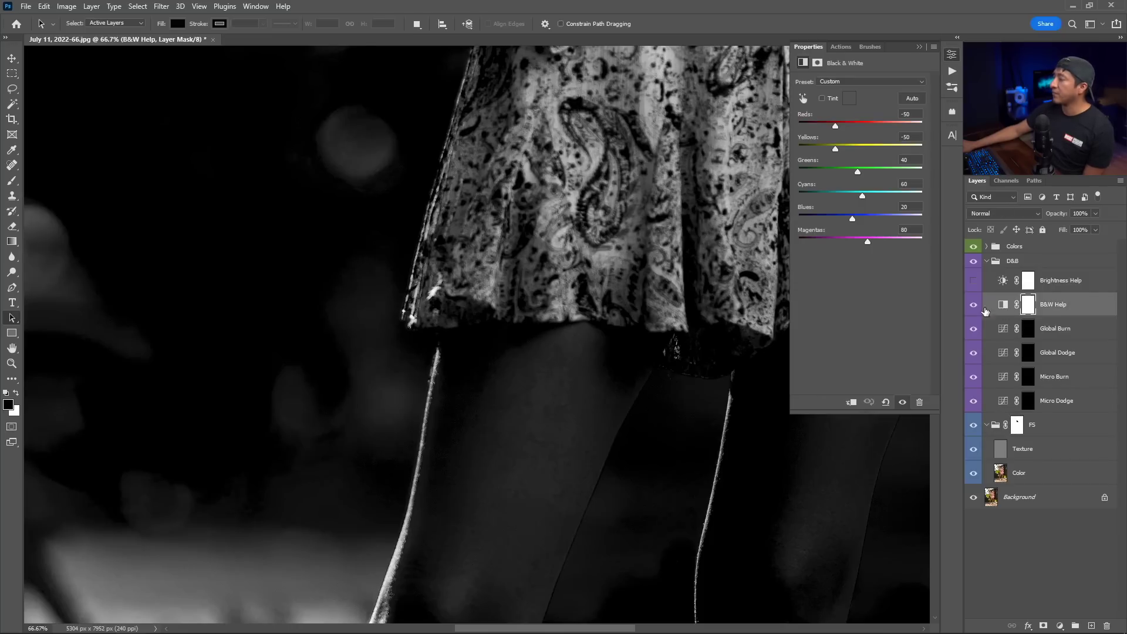
left_click(843, 121)
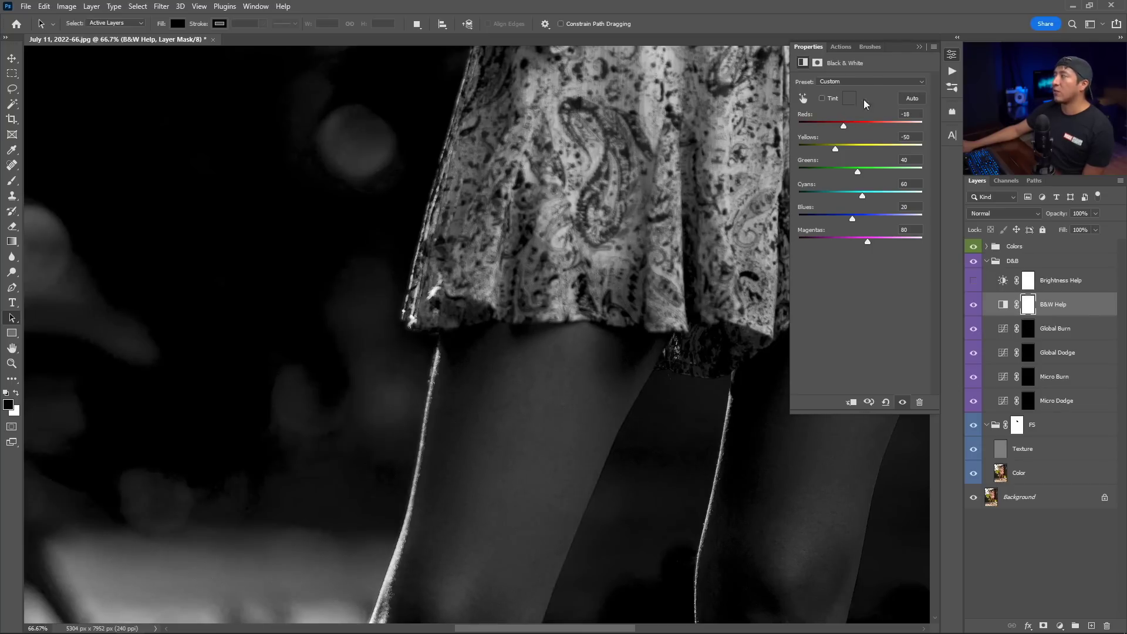
left_click(917, 47)
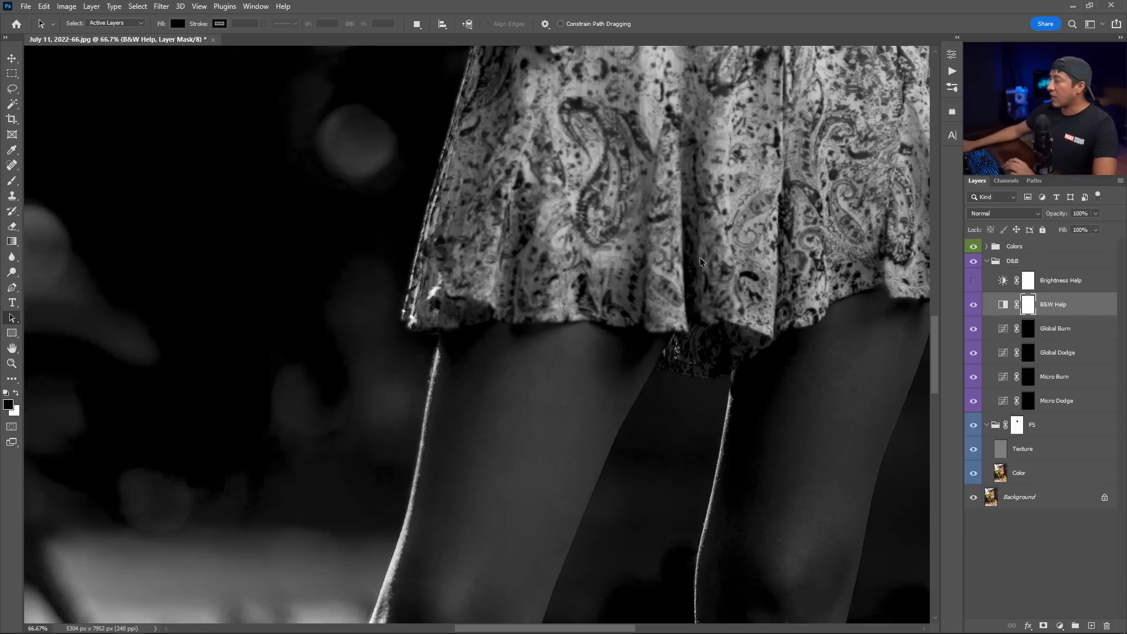
Target the Micro Dodge layer's mask and choose the Dodge Soft brush preset with 1% flow.
left_click(1032, 404)
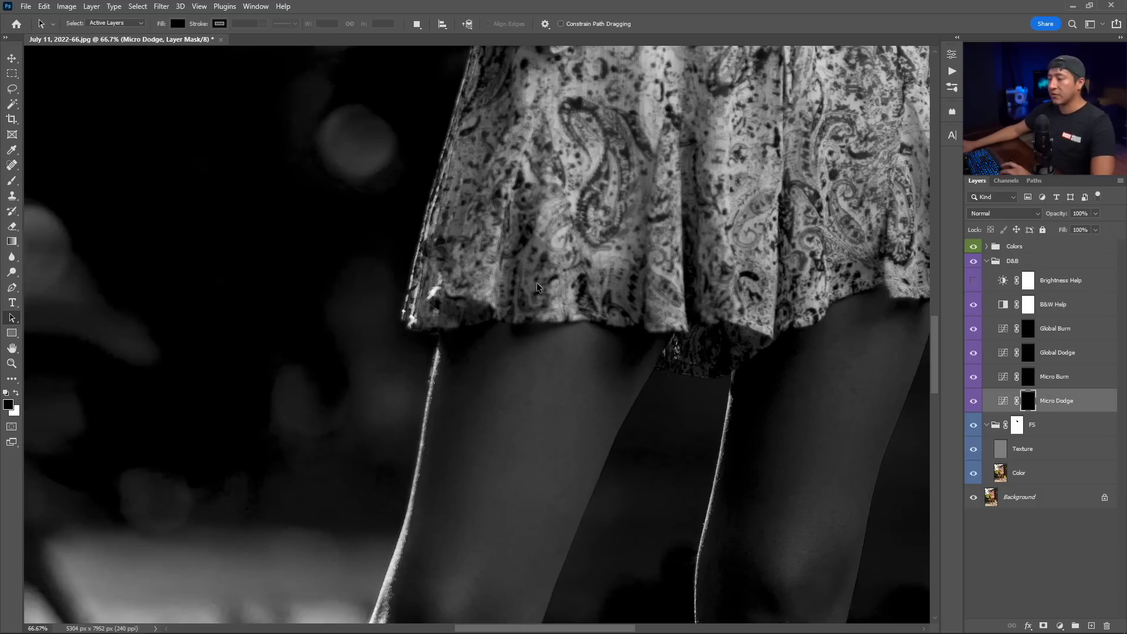
key("b")
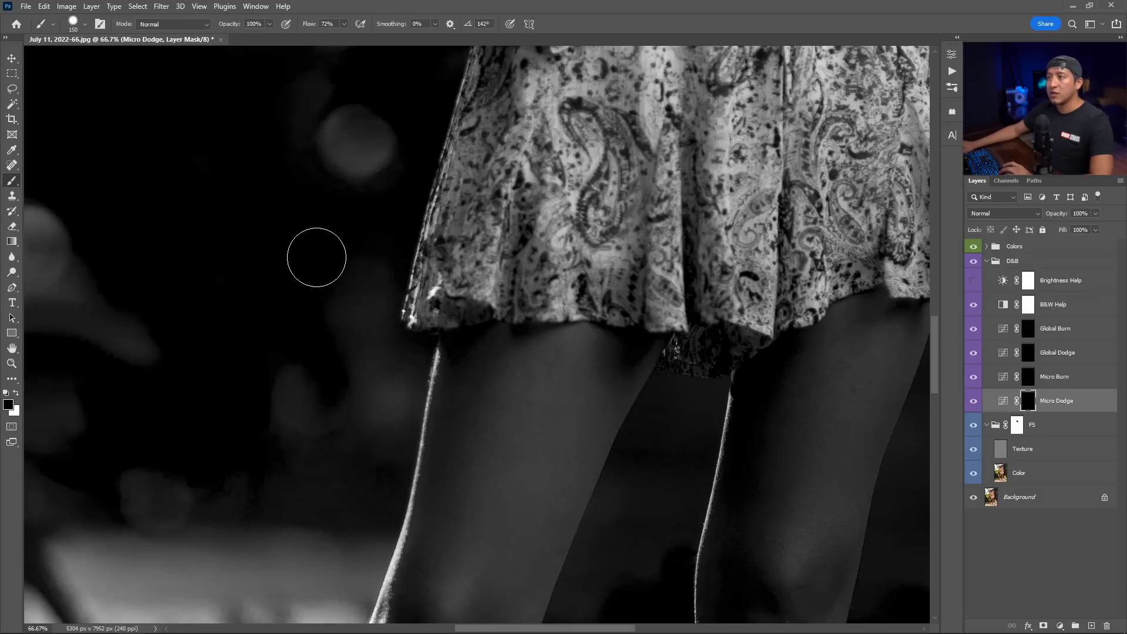
right_click(410, 241)
left_click(479, 416)
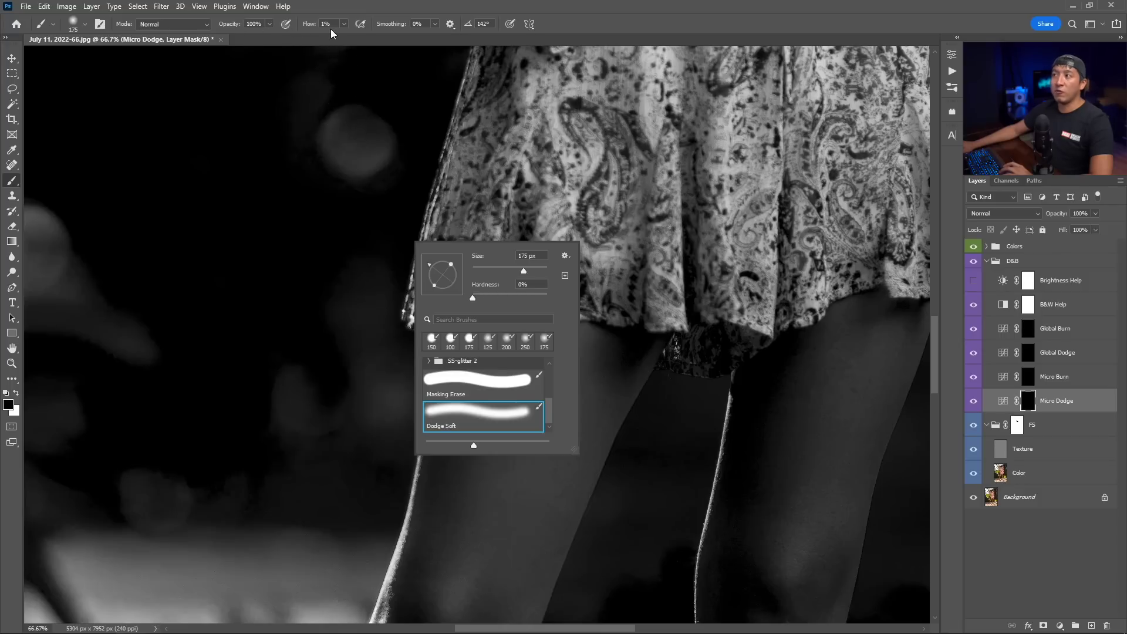
key("Escape")
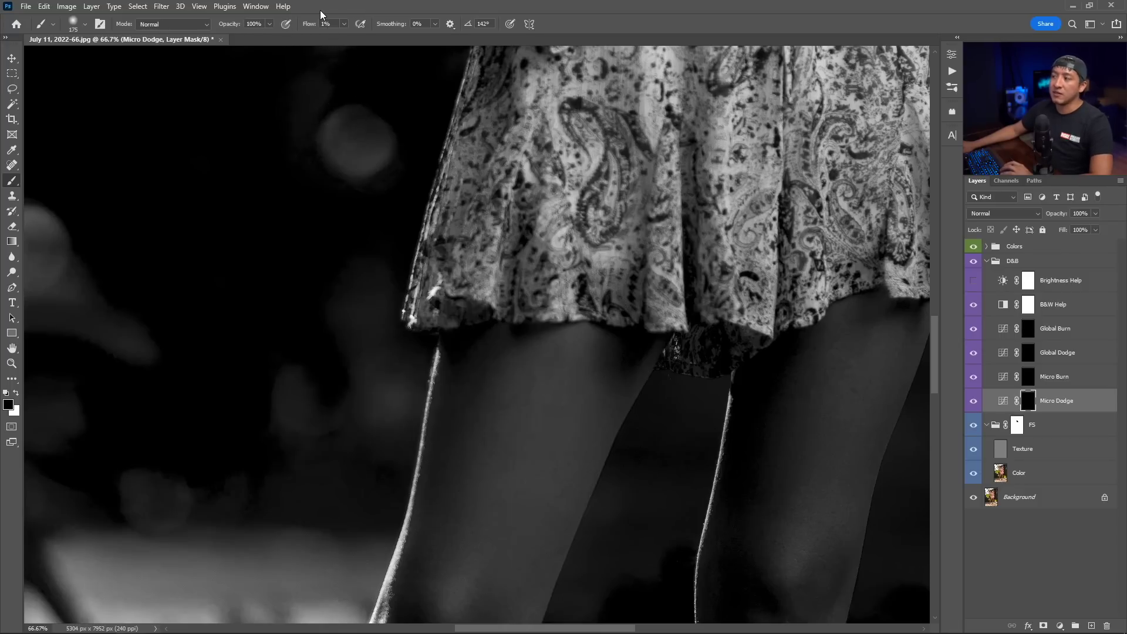
right_click(390, 168)
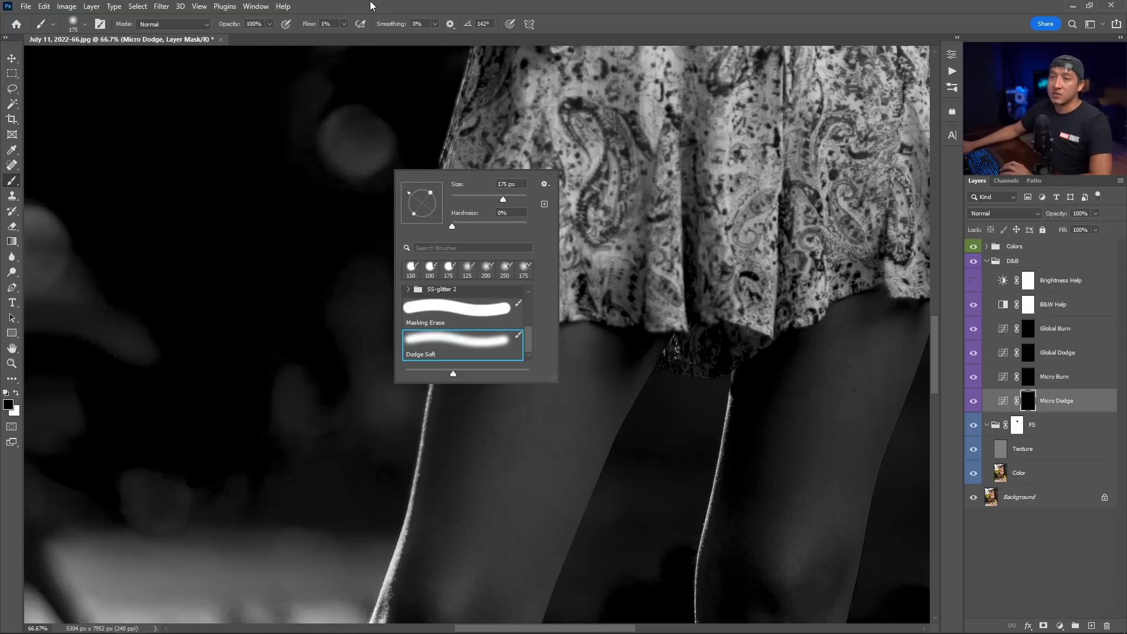
key("Escape")
Reduce the dodge brush to size 25, make white the foreground color, and enlarge the brush to 30 for the thigh.
key("bracketleft")
key("bracketleft")
key("bracketleft")
key("bracketleft")
key("bracketleft")
key("bracketleft")
key("bracketleft")
key("bracketleft")
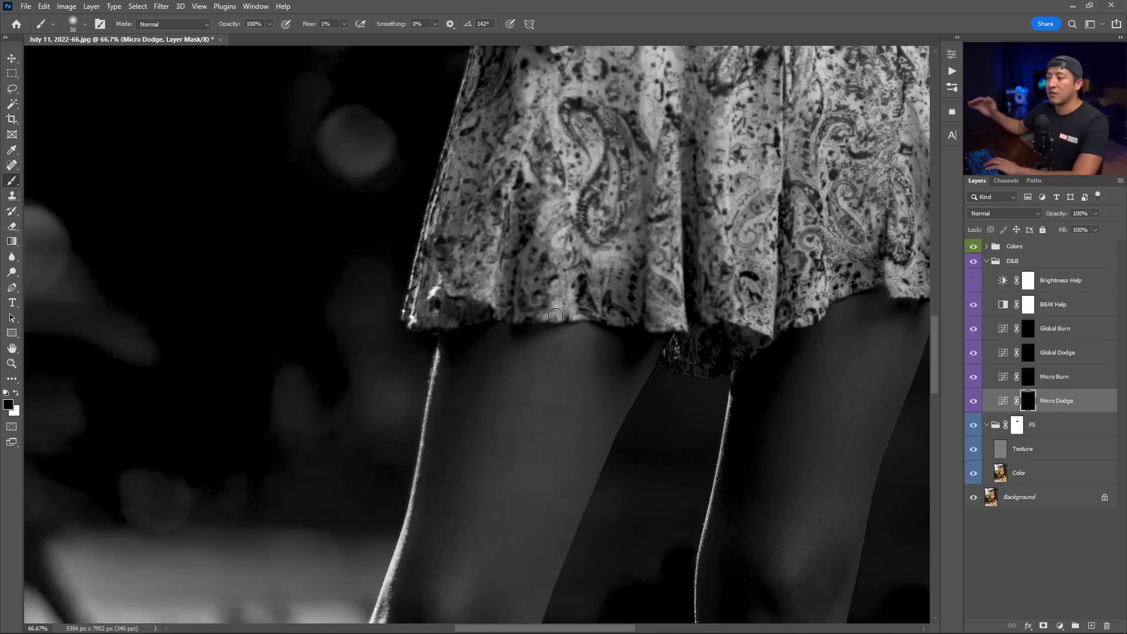
key("bracketleft")
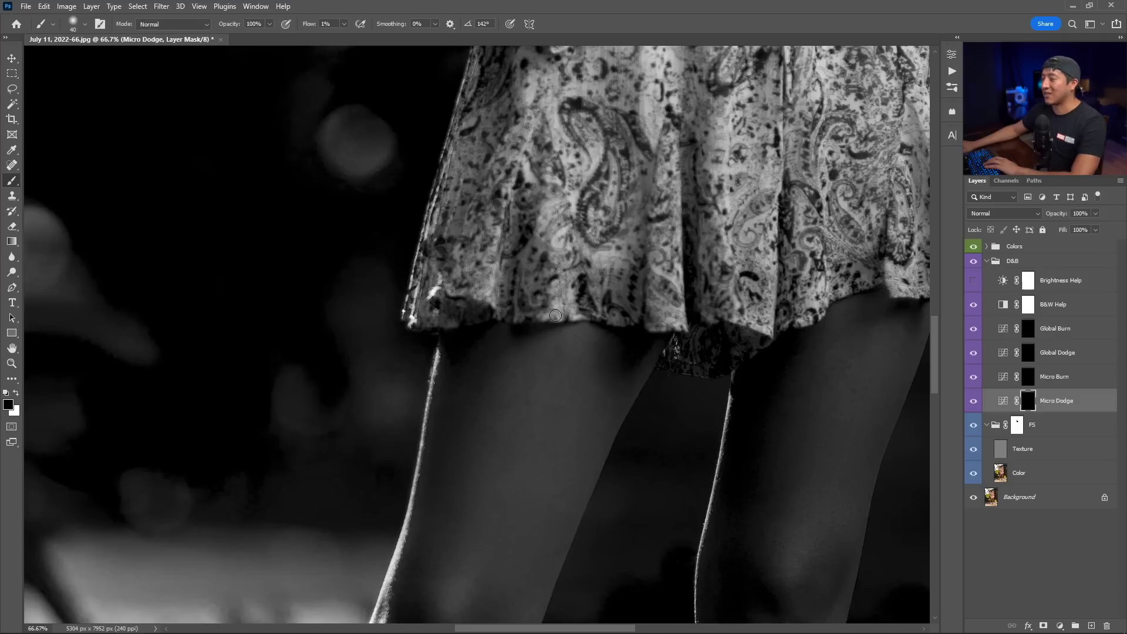
key("bracketleft")
key("bracketleft")
key("bracketleft")
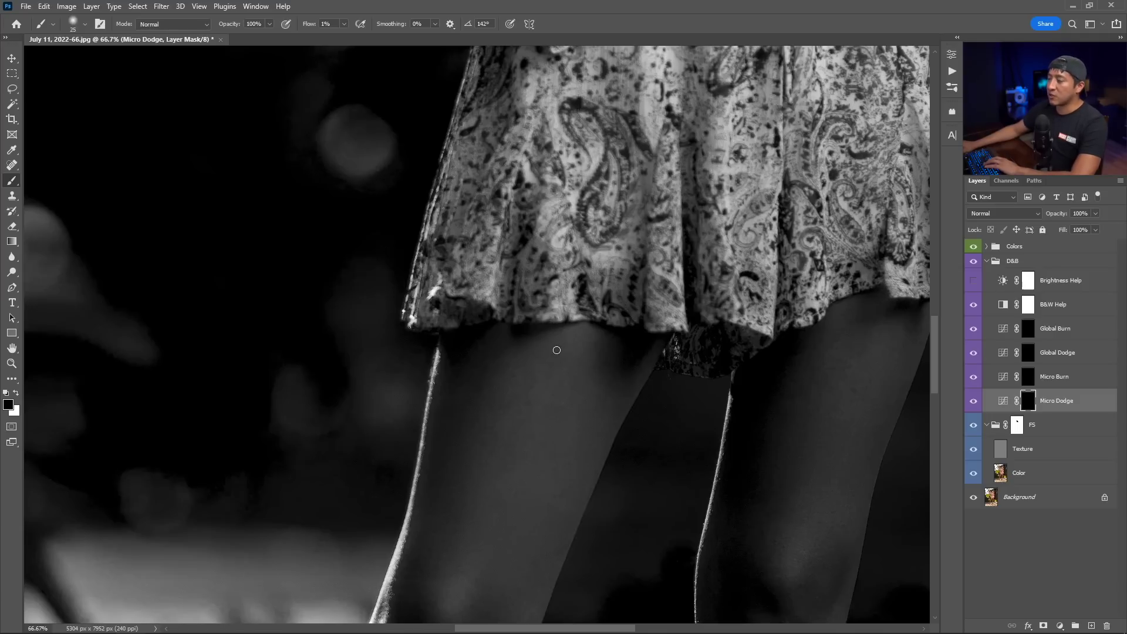
key("x")
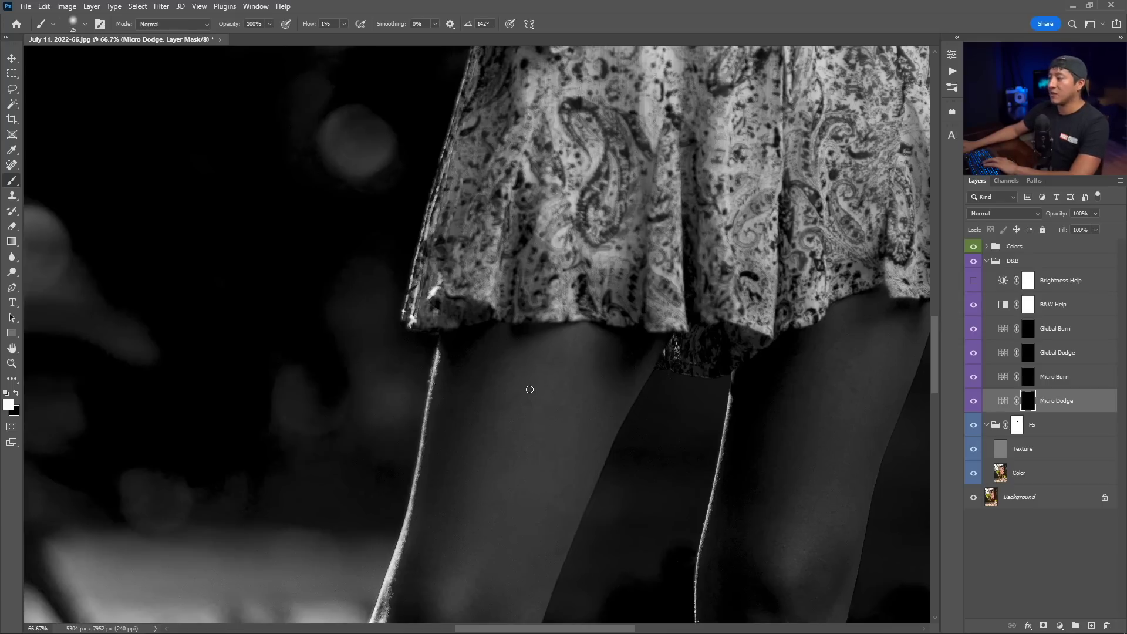
key("bracketright")
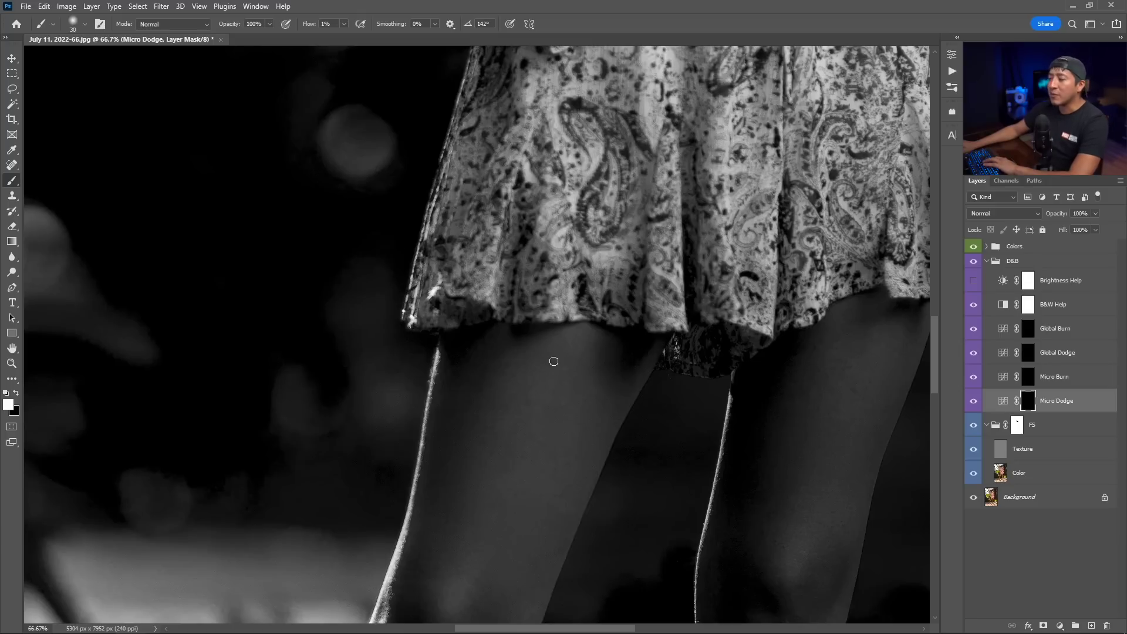
Hide and reshow the Micro Dodge layer to compare the thigh before and after the fine dodging.
left_click(973, 401)
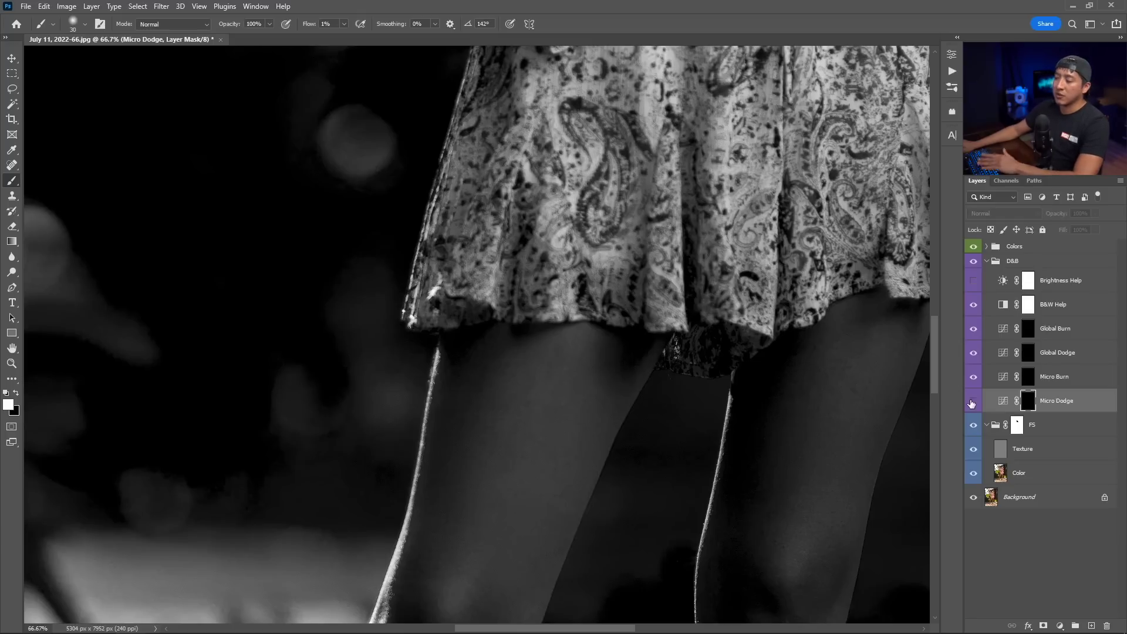
left_click(972, 401)
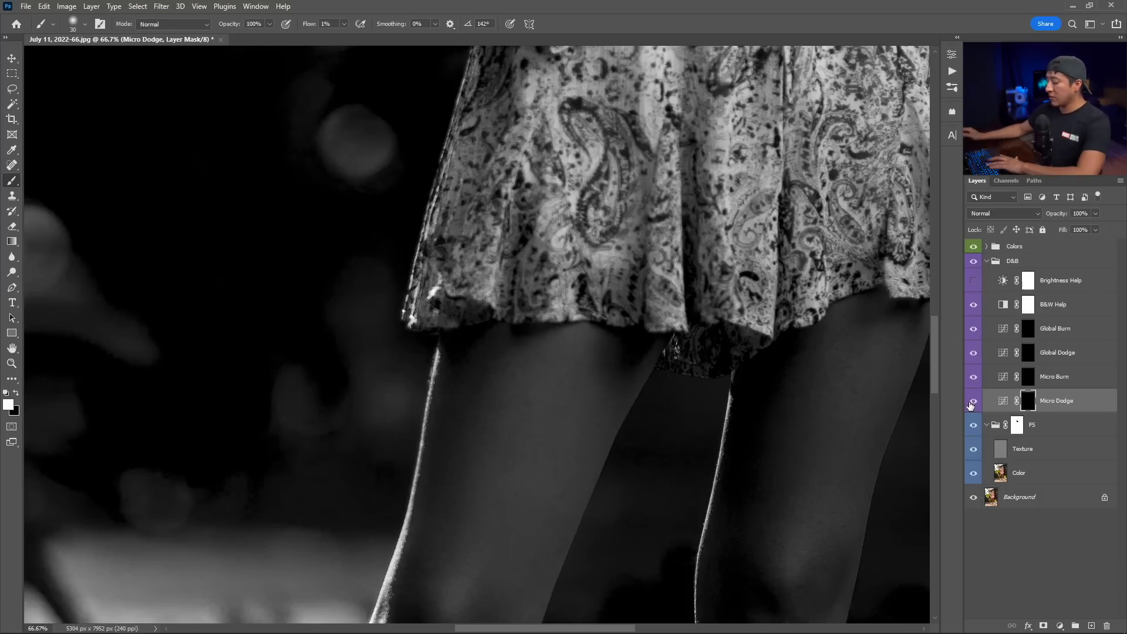
Hide the B&W Help layer to return the whole portrait to color, and make Global Dodge the active layer.
key("ctrl+0")
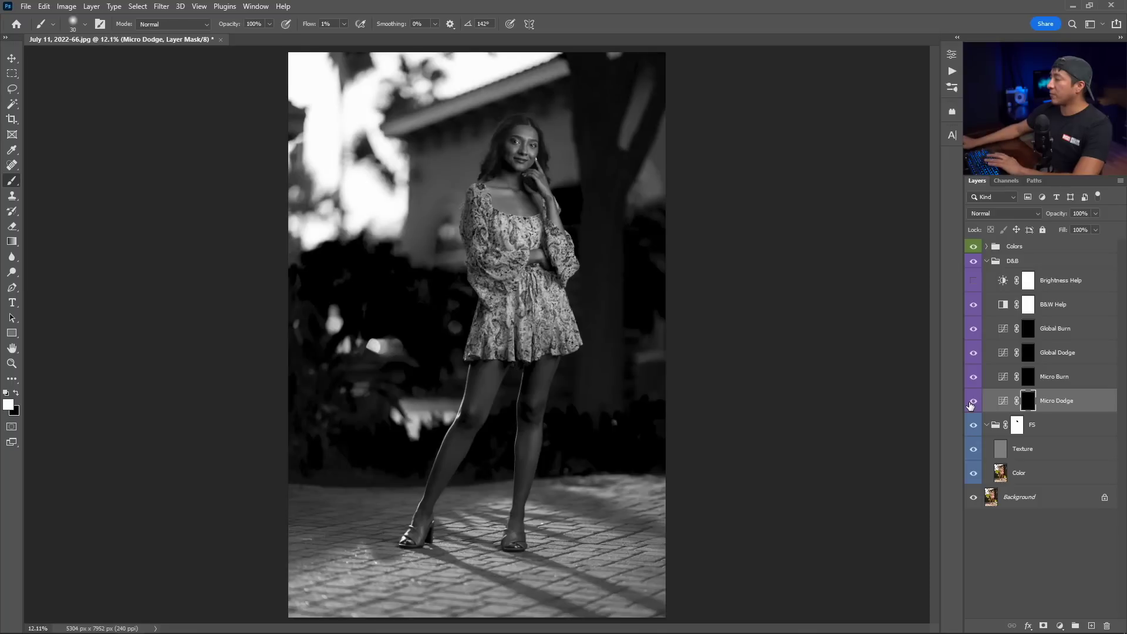
left_click(968, 305)
key("alt+bracketright")
key("alt+bracketright")
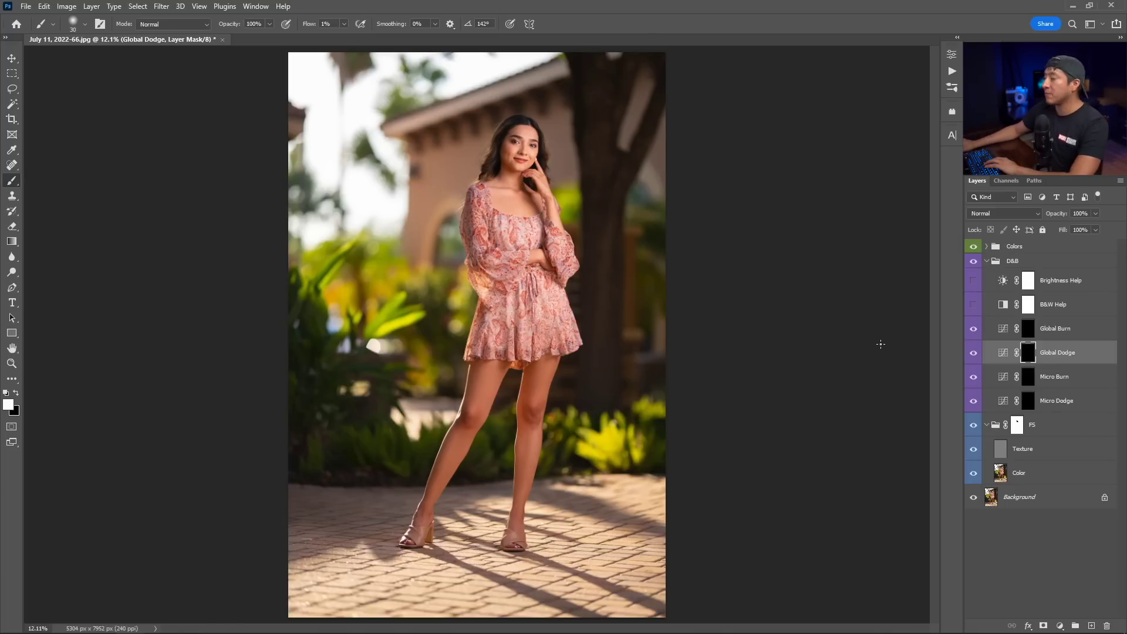
Enlarge the dodge brush to size 300 for broad highlights on the legs in the Global Dodge mask.
key("bracketright")
key("bracketright")
key("bracketright")
key("bracketright")
key("bracketright")
key("bracketright")
key("bracketright")
key("bracketright")
key("bracketright")
key("bracketright")
key("bracketright")
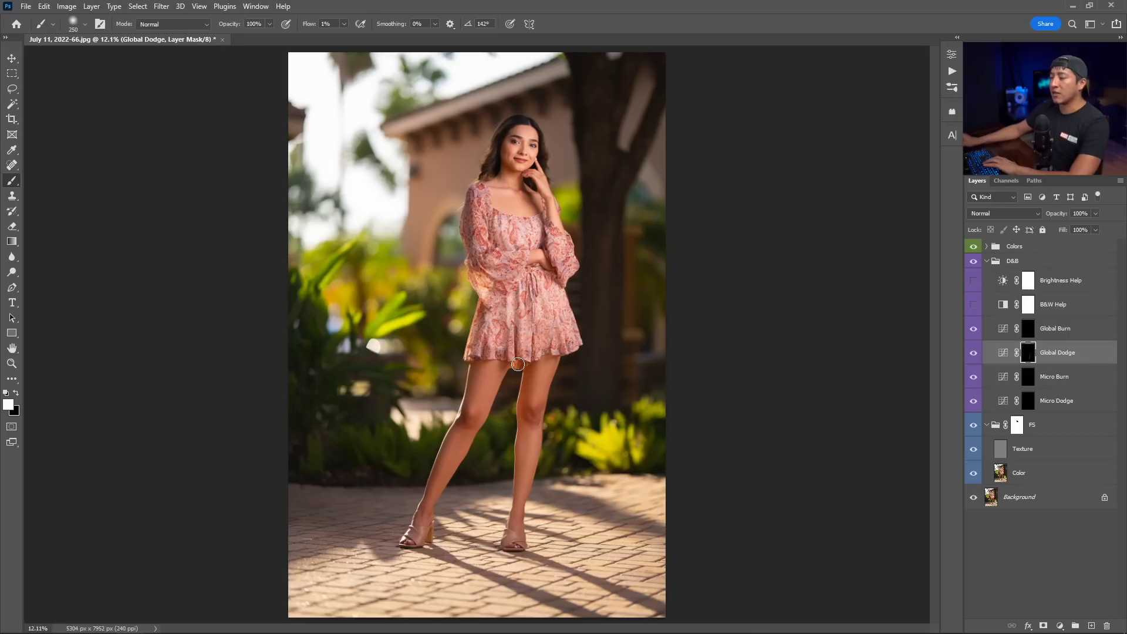
key("bracketright")
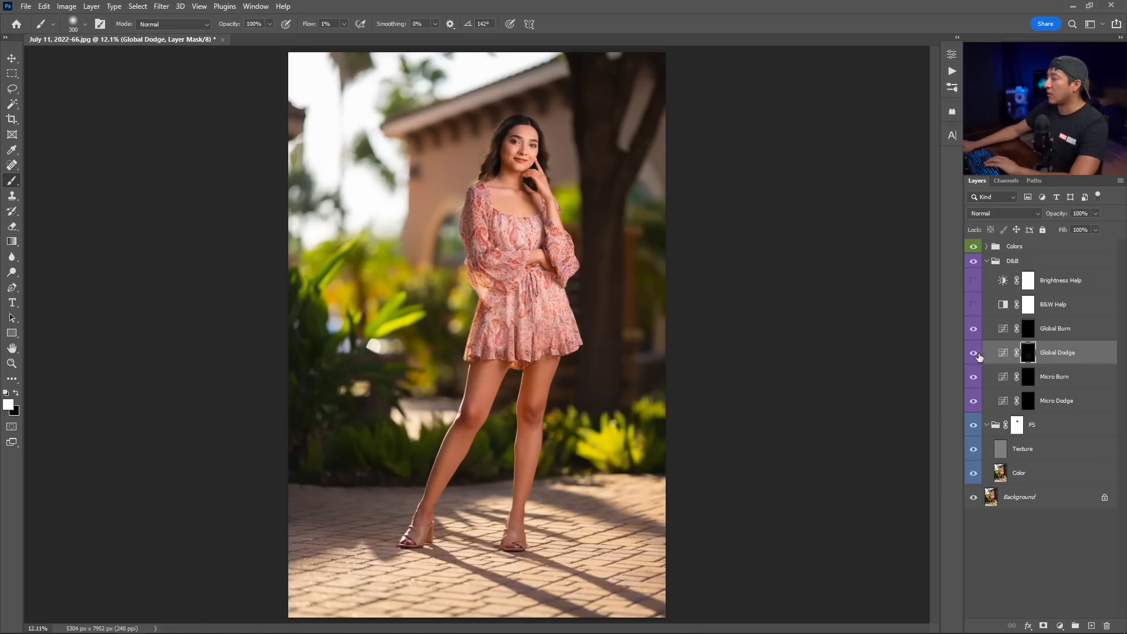
Target the Global Burn mask to darken the leg shadows, and compare the result by toggling the D&B group.
left_click(1029, 332)
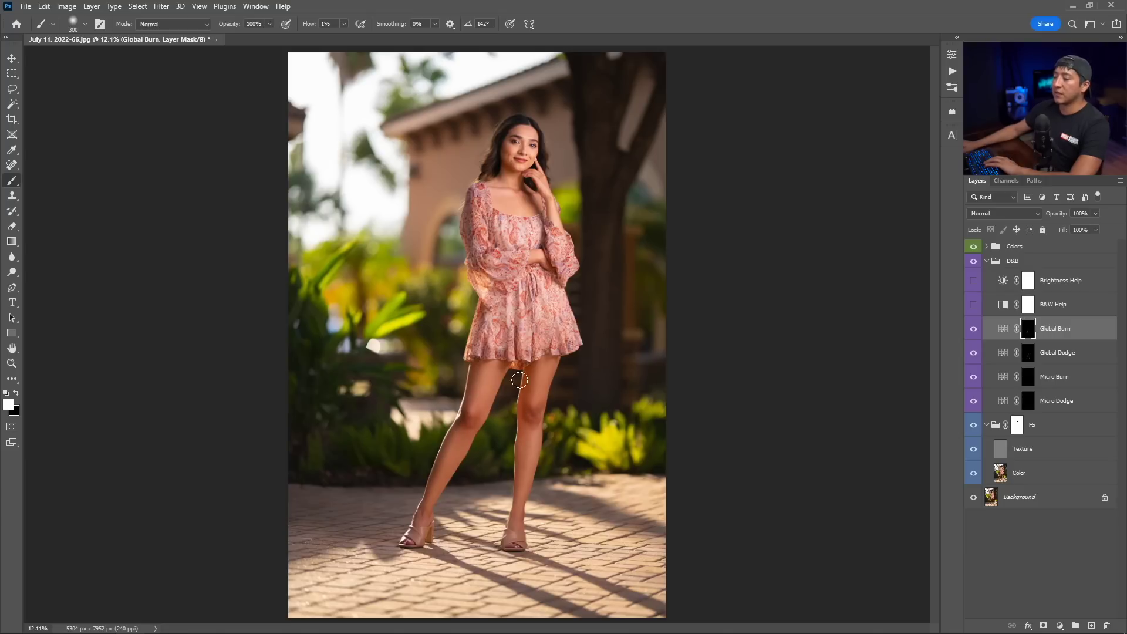
left_click(974, 263)
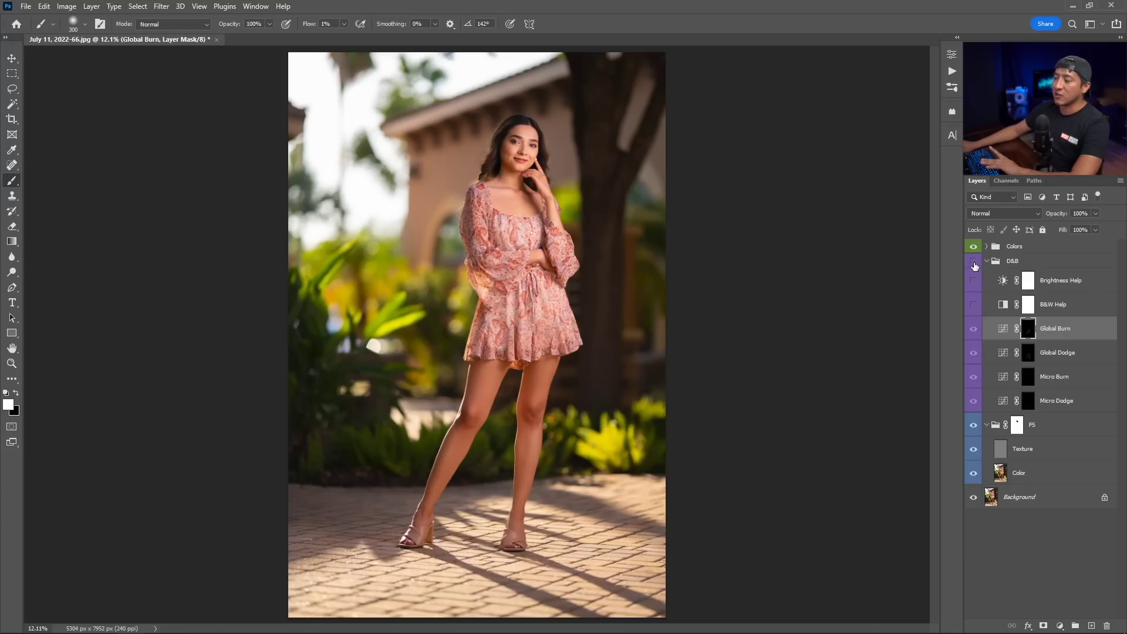
left_click(974, 263)
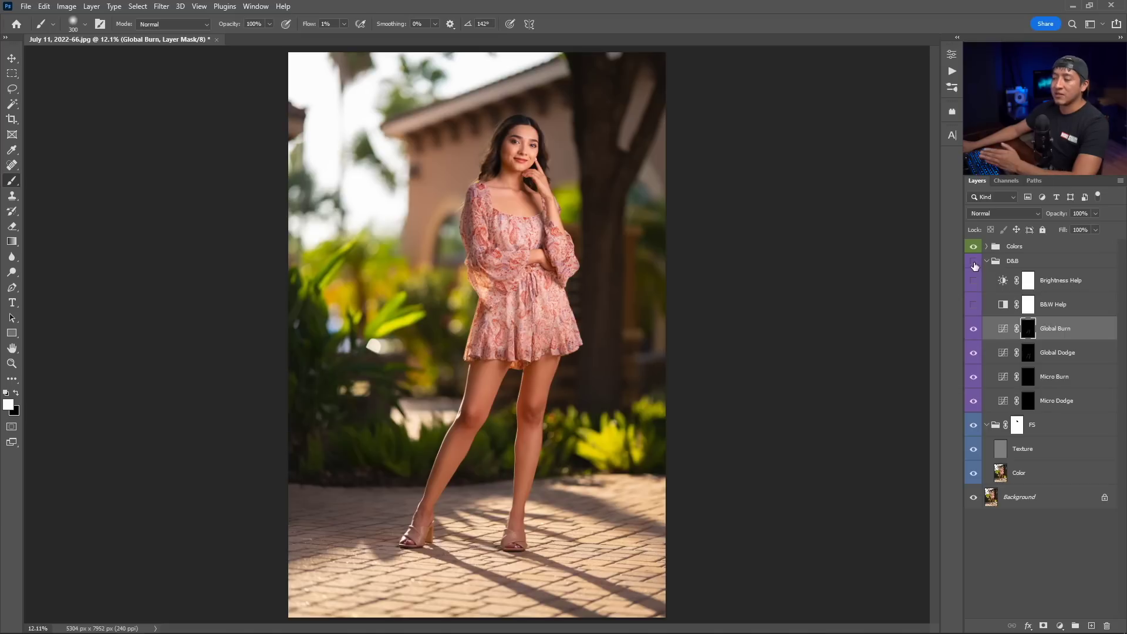
left_click(973, 263)
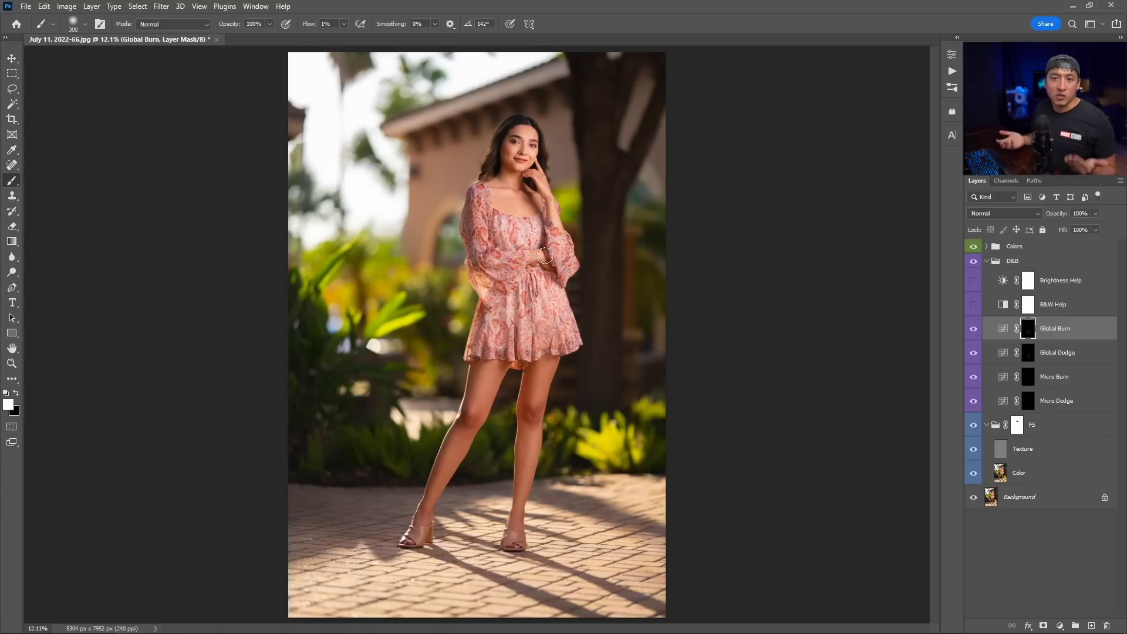
Reduce the brush to size 100 and raise it to 125 for burning around the arms and face on Global Burn.
scroll(546, 228, "up", 4)
key("bracketleft")
key("bracketleft")
key("bracketleft")
key("bracketleft")
key("bracketleft")
key("bracketleft")
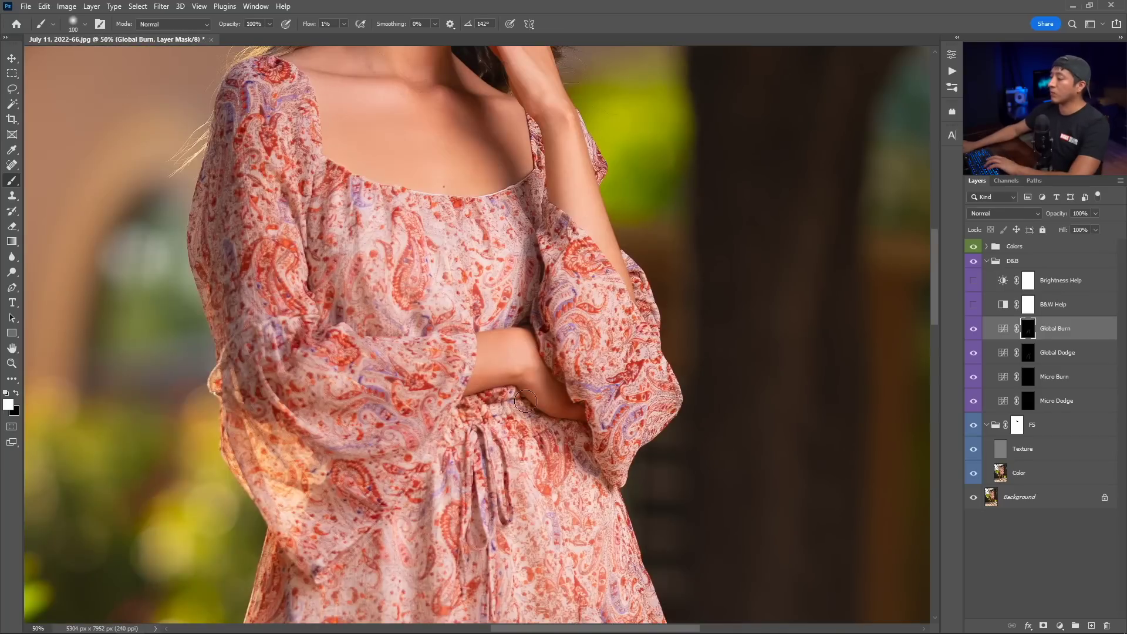
scroll(513, 335, "up", 4)
scroll(528, 275, "up", 1)
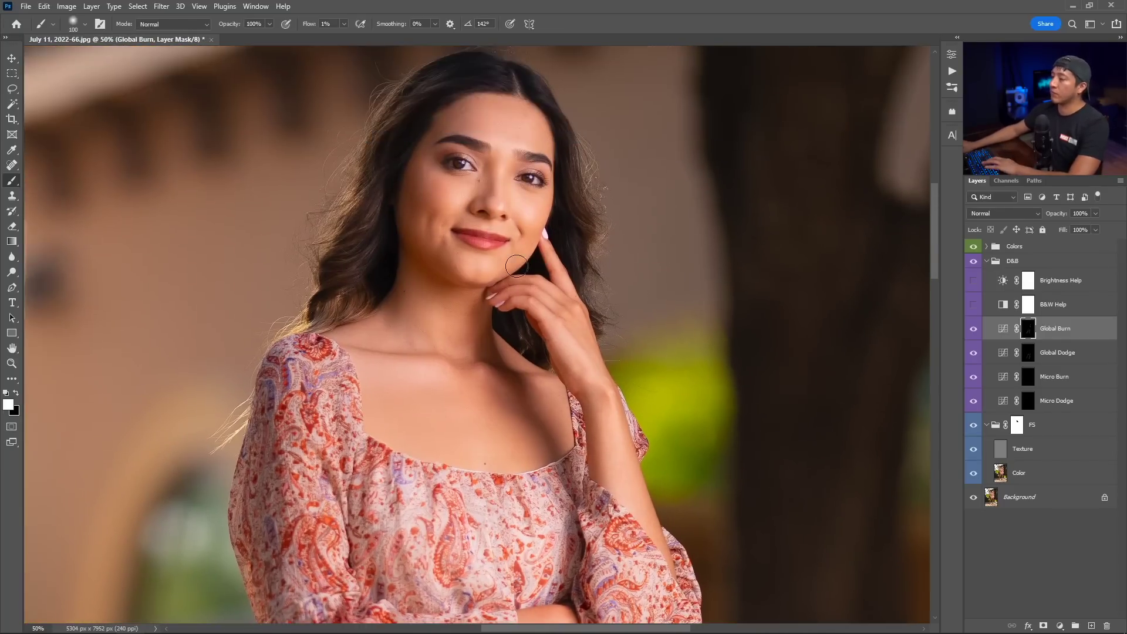
key("bracketright")
Compare the whole portrait with and without the D&B group.
key("ctrl+0")
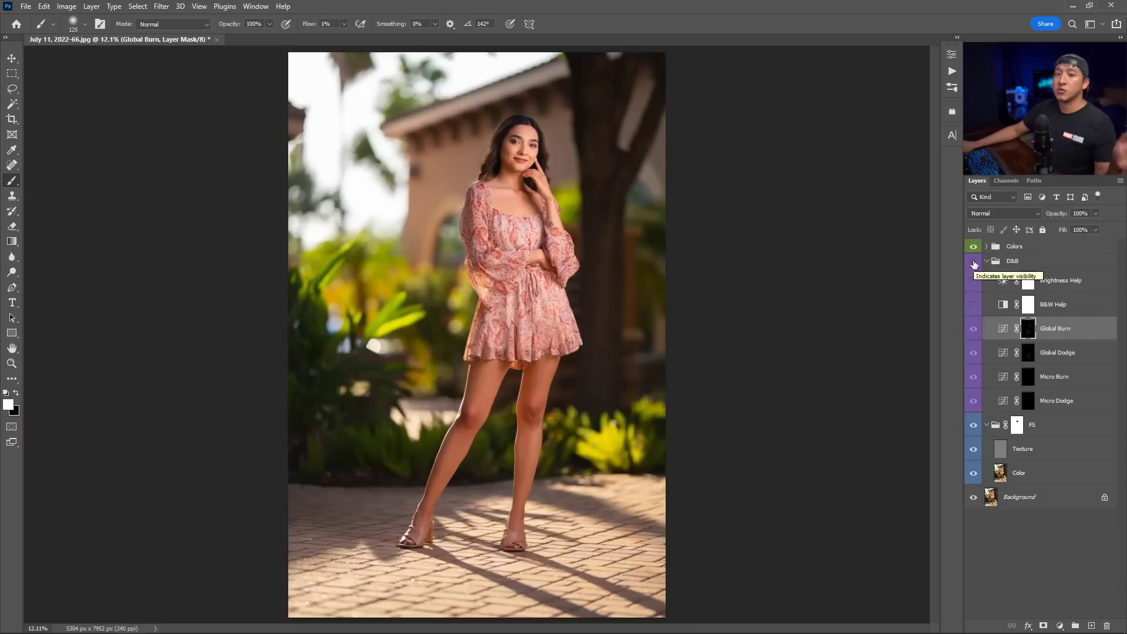
left_click(974, 262)
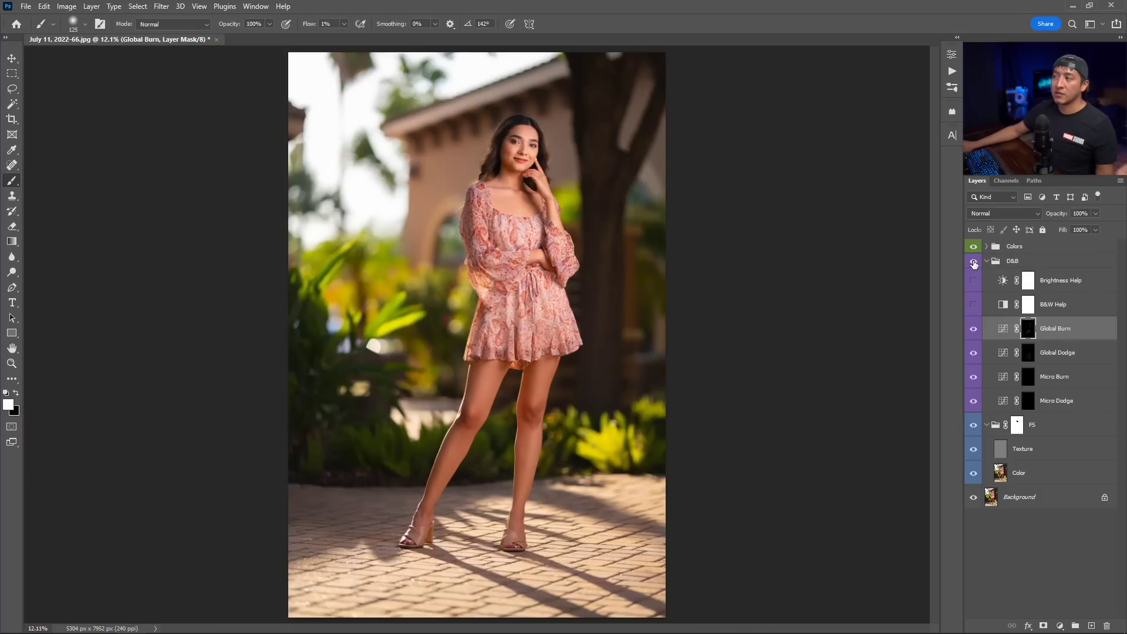
left_click(974, 261)
left_click(973, 264)
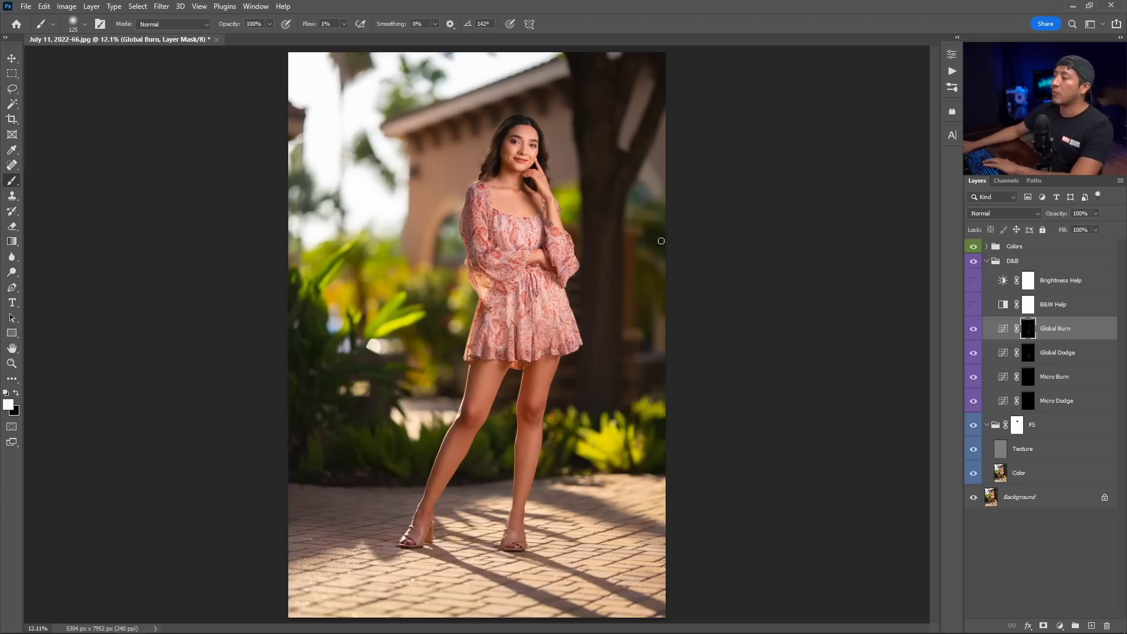
Enlarge the brush to size 500 for wider burning on the Global Burn mask.
key("bracketright")
key("bracketright")
key("bracketright")
key("bracketright")
key("bracketright")
key("bracketright")
key("bracketright")
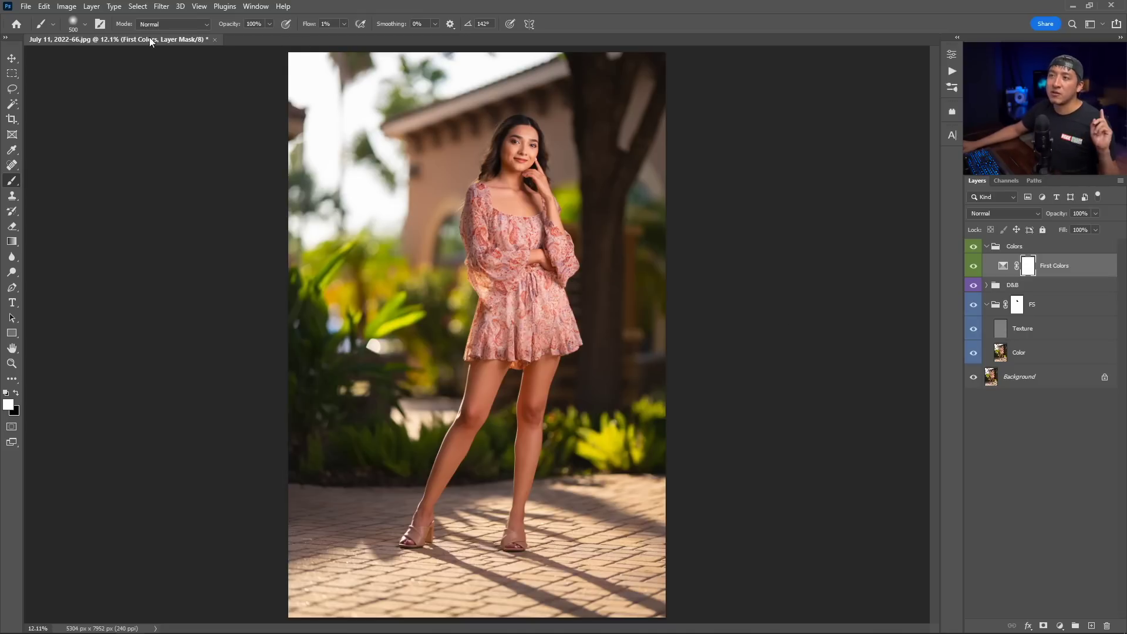
Add a new Selective Color adjustment layer above First Colors and try shifting the Cyan of its Reds.
left_click(91, 10)
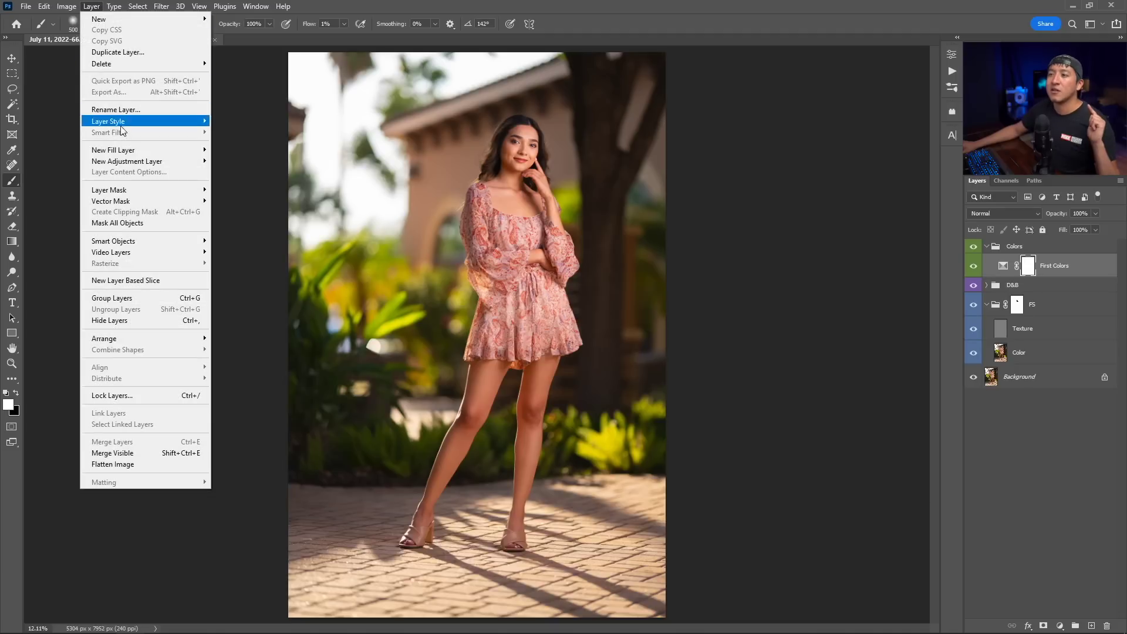
mouse_move(157, 161)
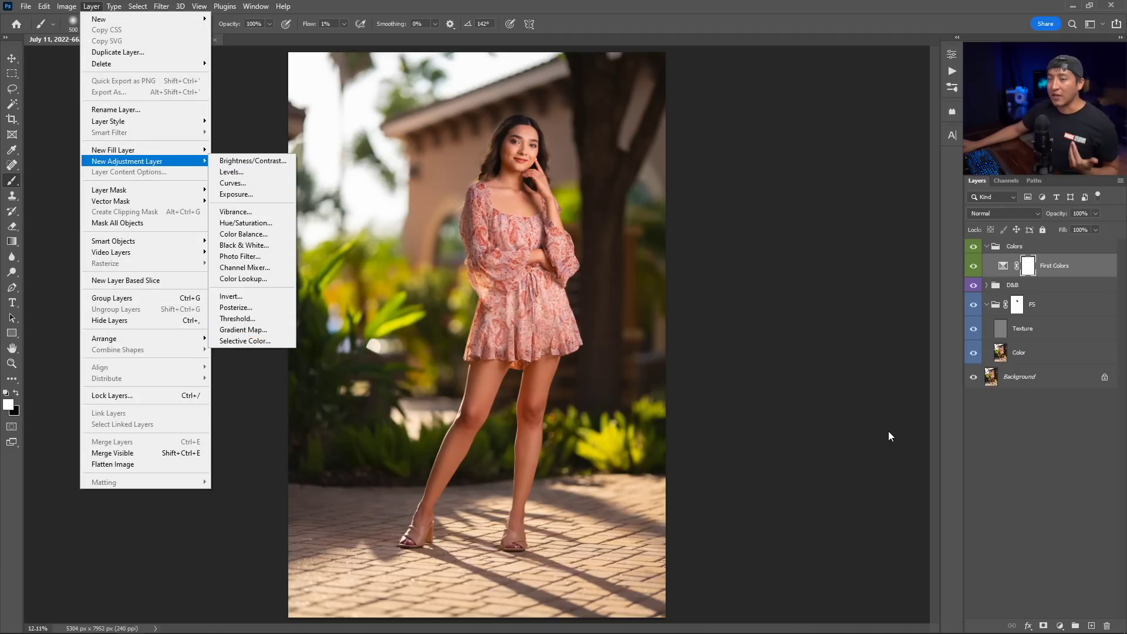
left_click(1059, 626)
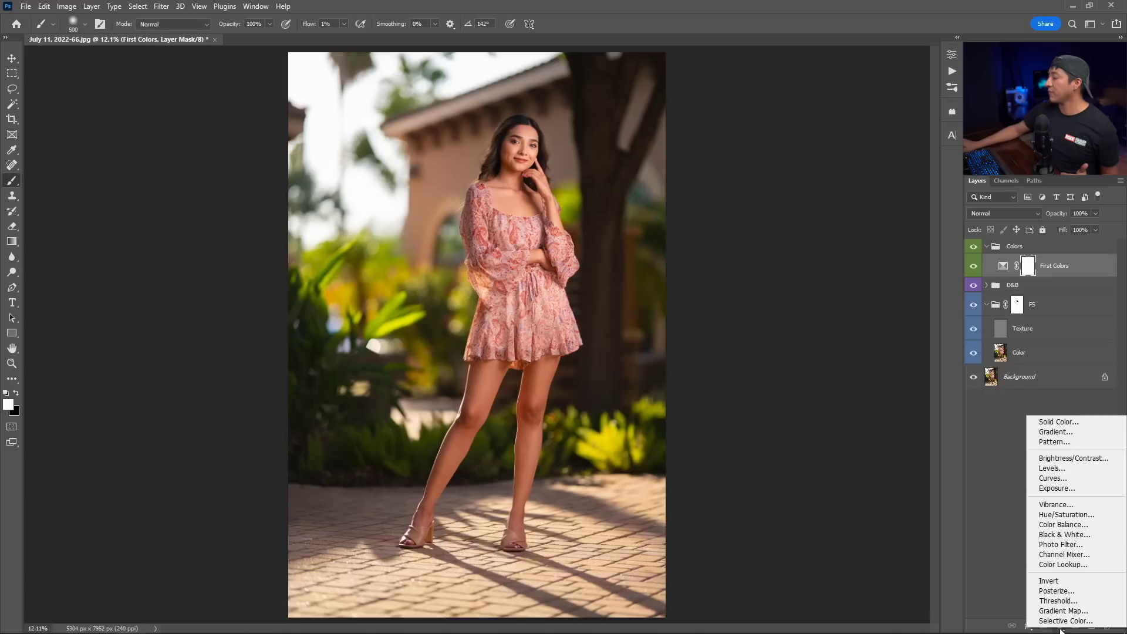
left_click(1061, 620)
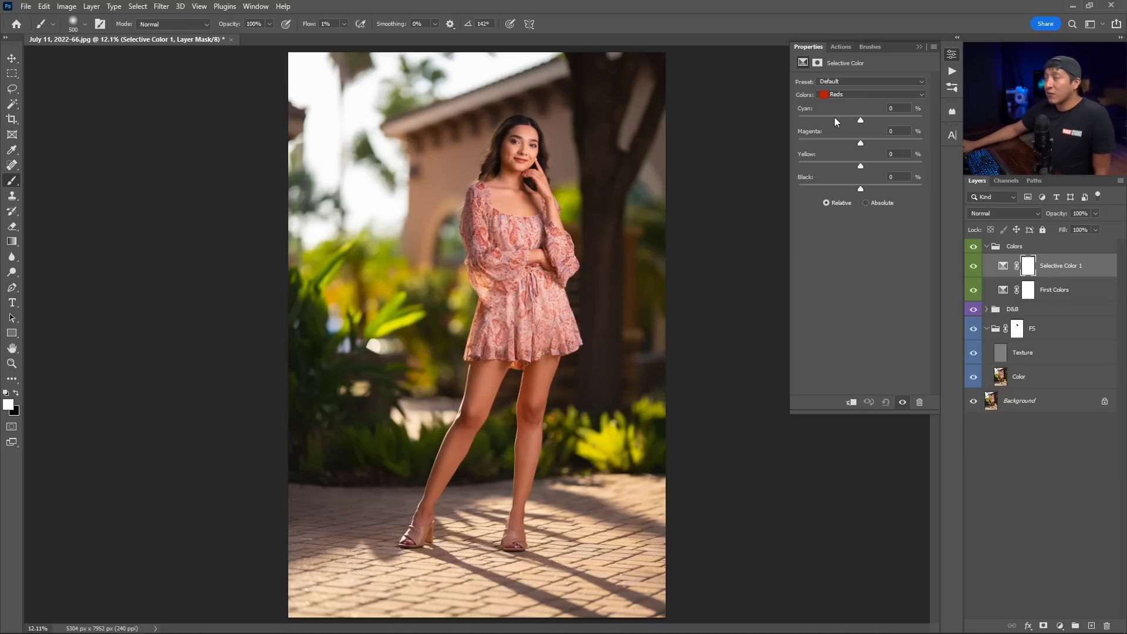
left_click_drag(861, 121, 885, 119)
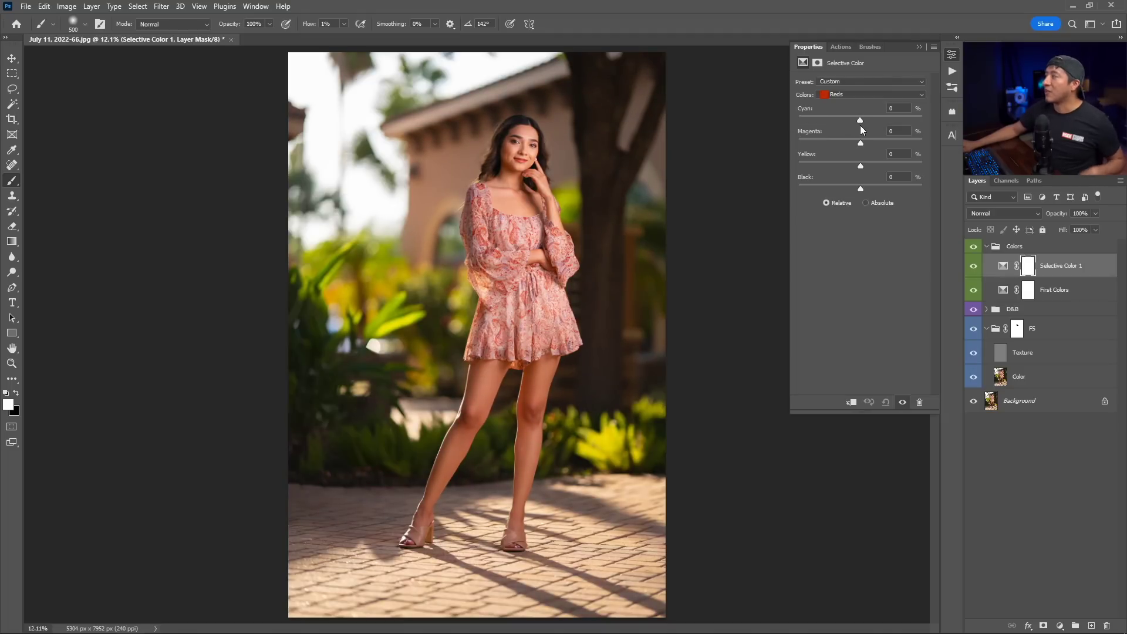
Try out the color ranges of the First Colors adjustment, setting the Whites' Cyan to -72%.
left_click(840, 94)
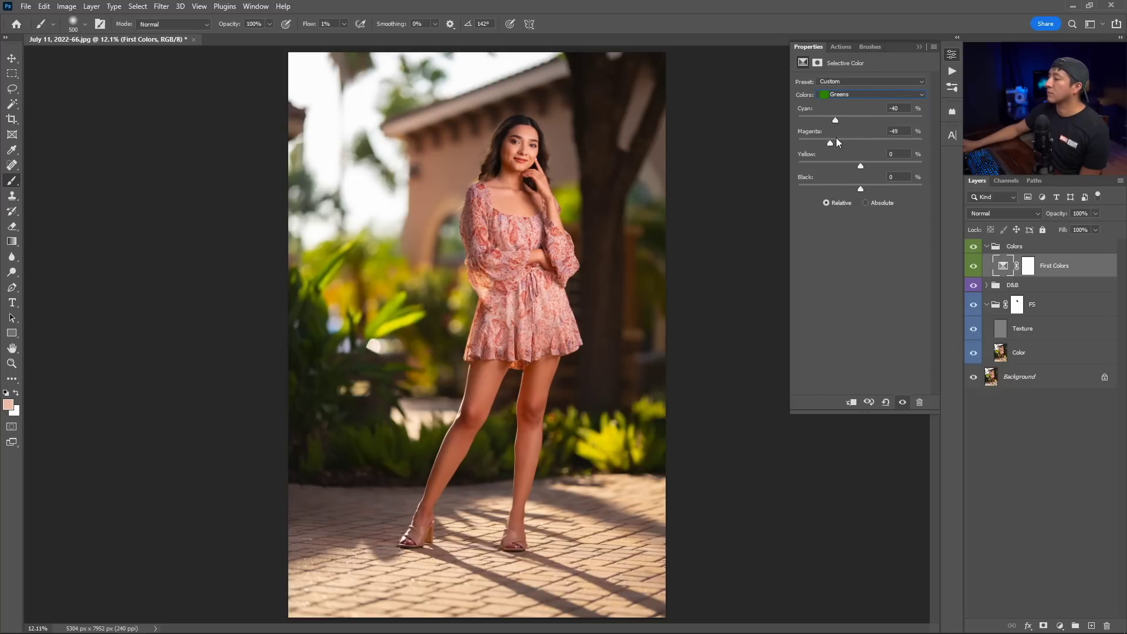
left_click(869, 94)
left_click(839, 159)
left_click_drag(860, 119, 816, 117)
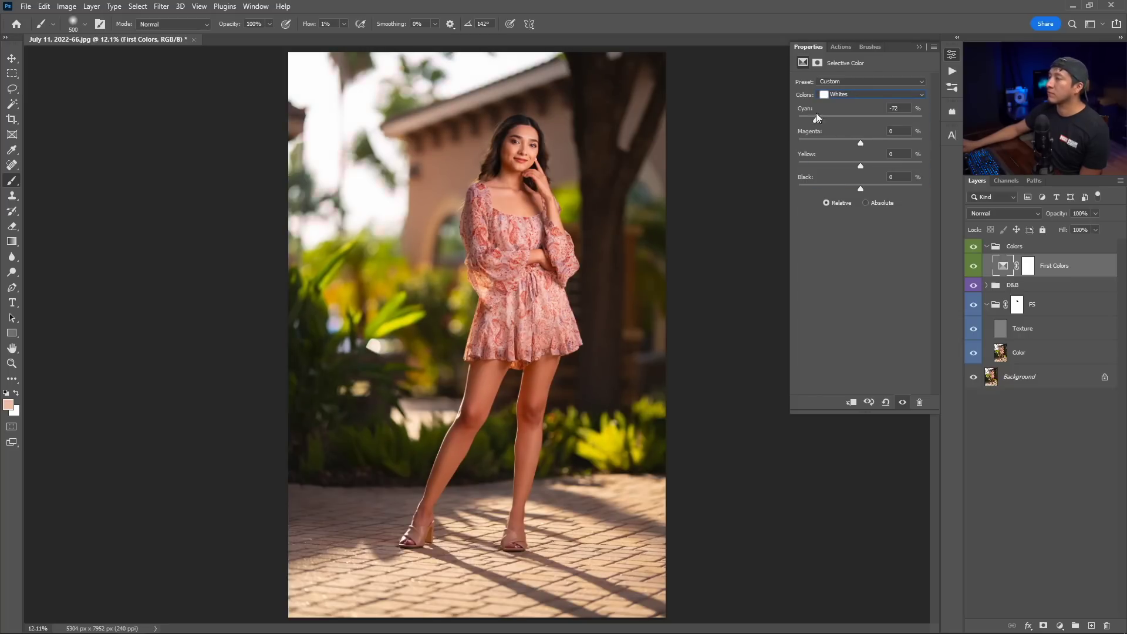
Toggle the First Colors layer off and on twice to compare the color grading.
left_click(972, 270)
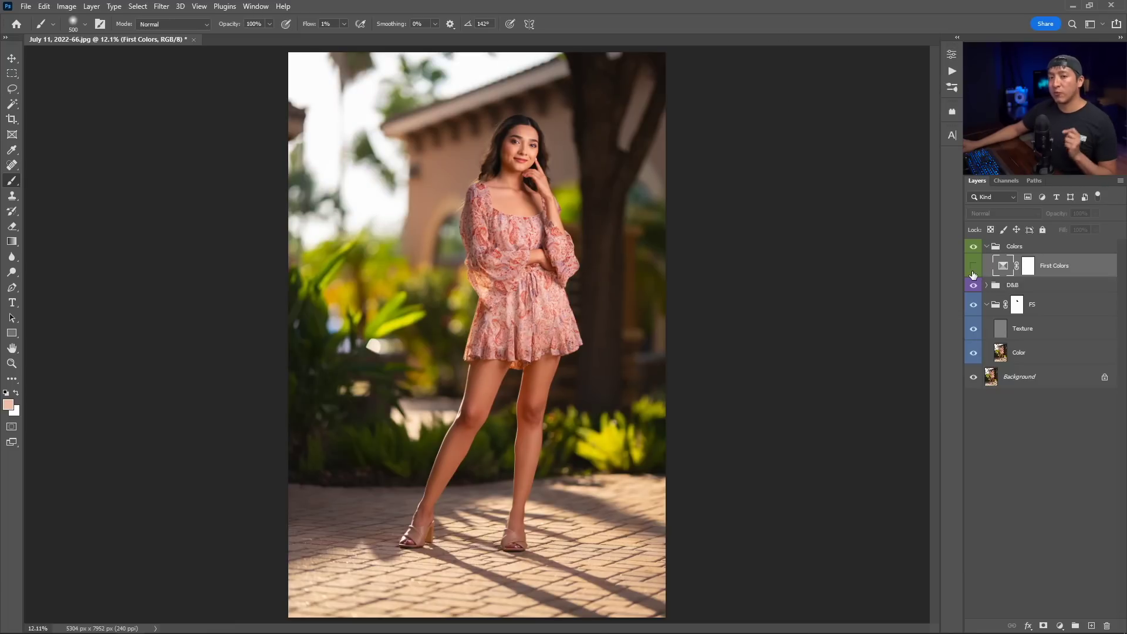
left_click(972, 270)
left_click(973, 270)
left_click(972, 271)
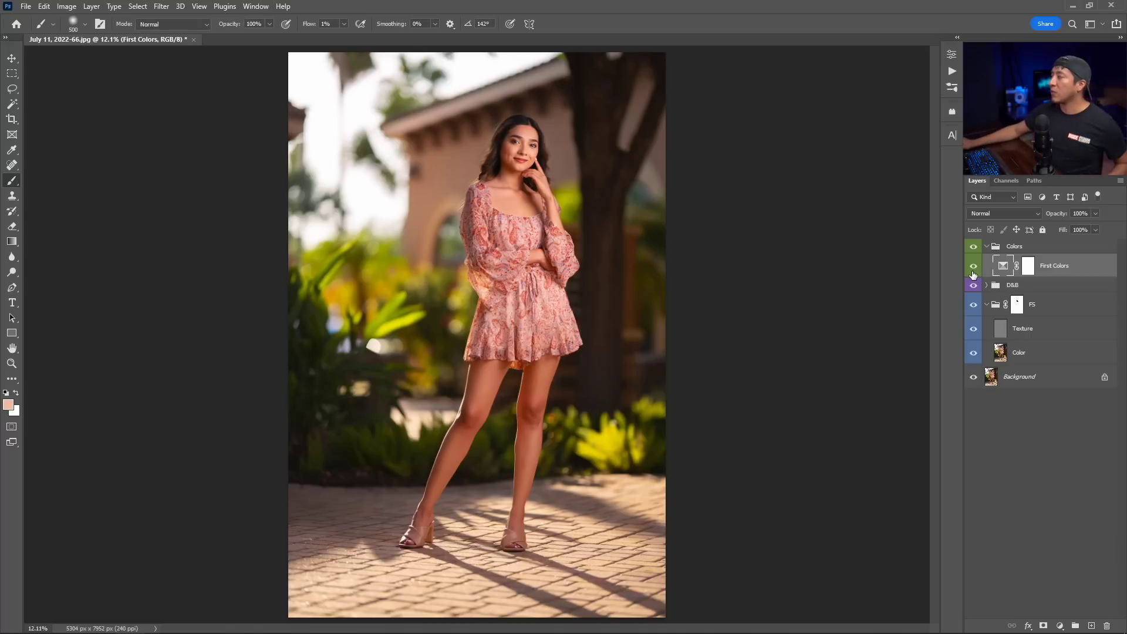
Reopen the First Colors adjustment, test stronger Black amounts in the Reds, and set Black to 15%.
double_click(997, 267)
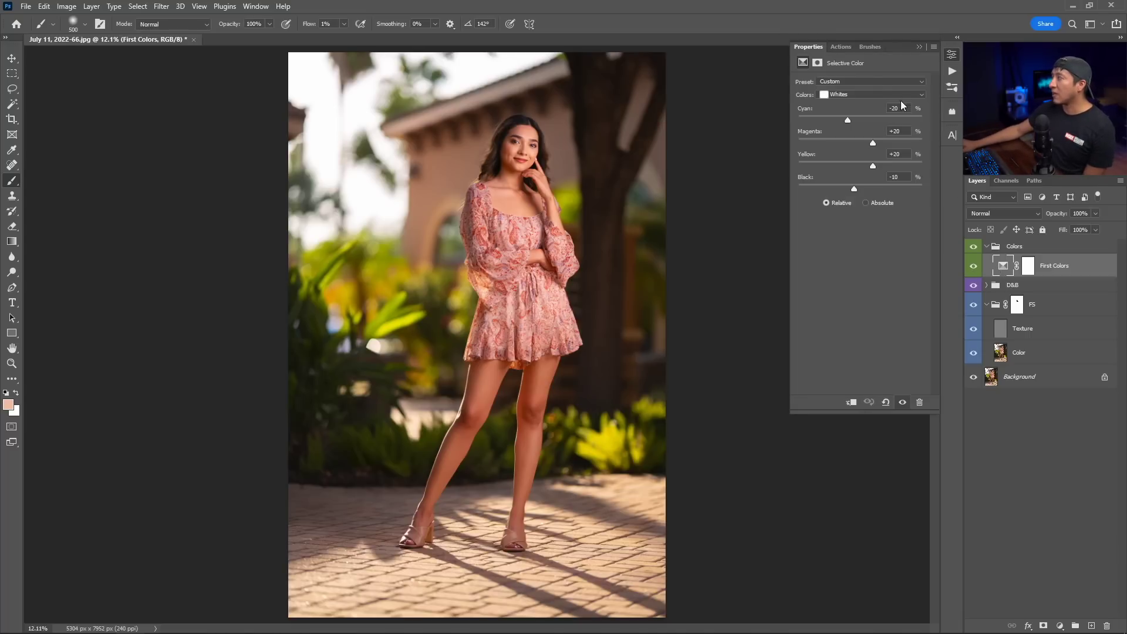
left_click(856, 95)
left_click(849, 101)
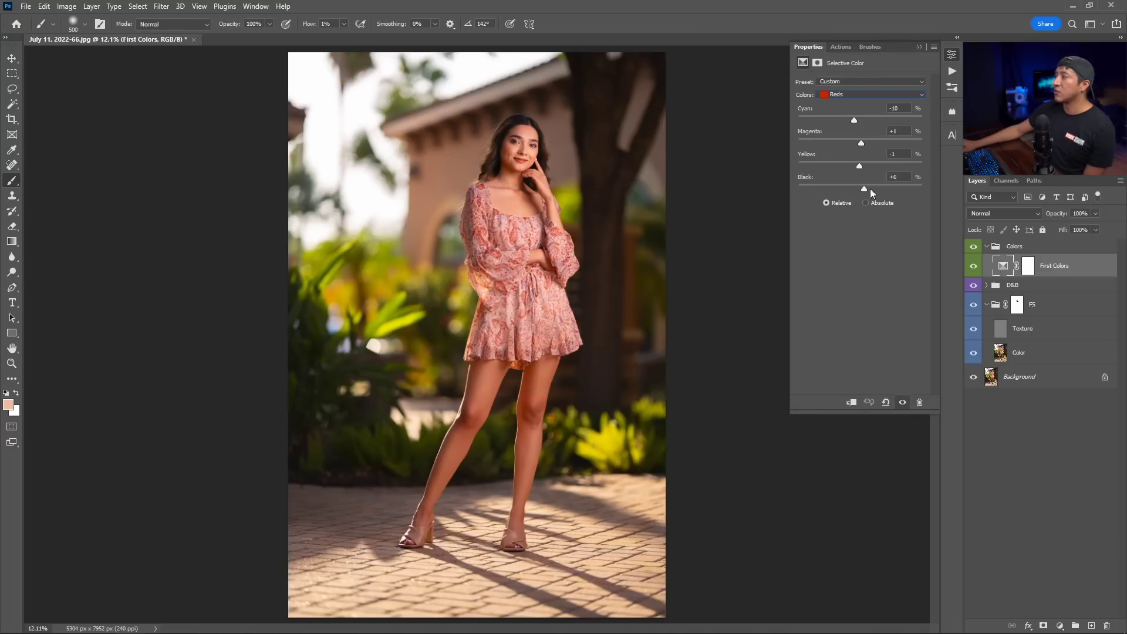
mouse_move(875, 188)
left_mouse_down()
mouse_move(901, 188)
mouse_move(885, 188)
left_mouse_up()
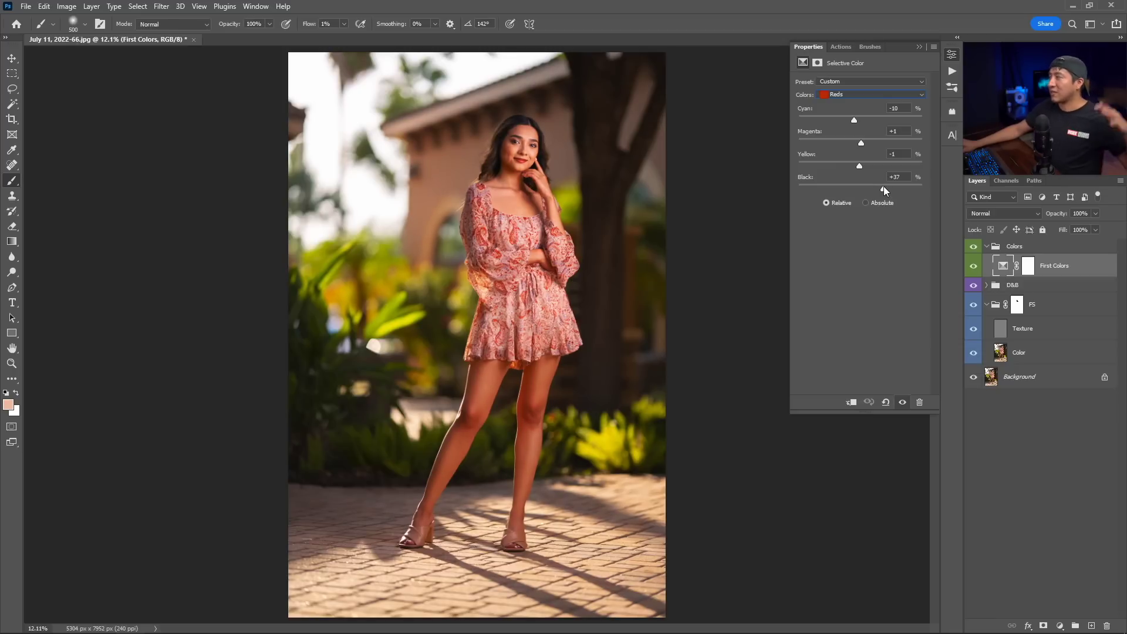
left_click_drag(882, 185, 881, 186)
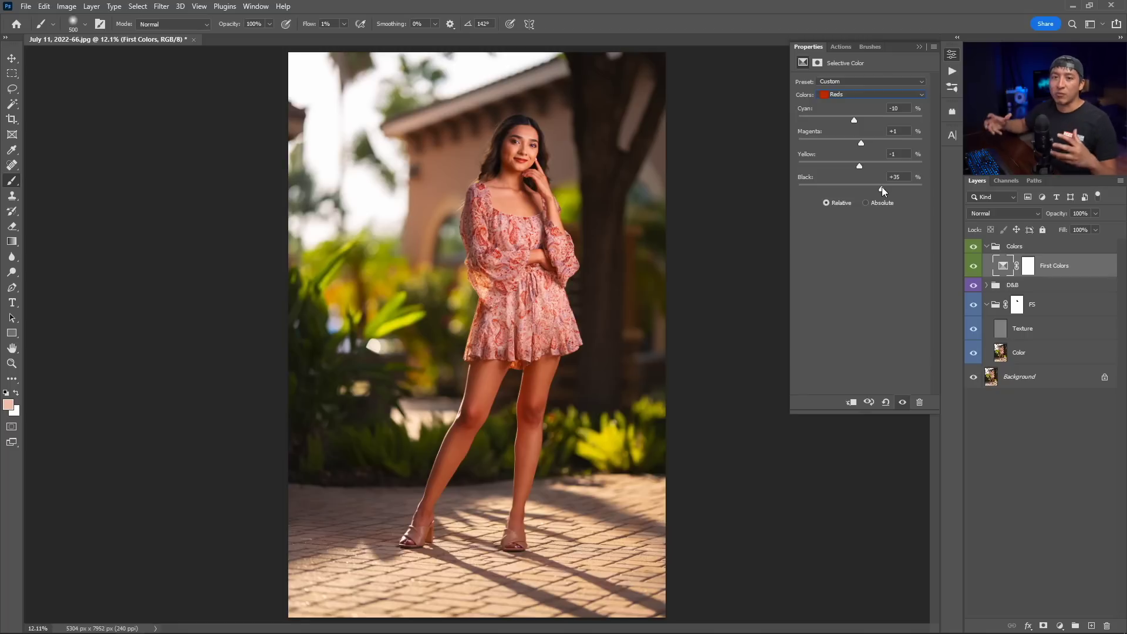
left_click_drag(882, 187, 863, 188)
double_click(911, 178)
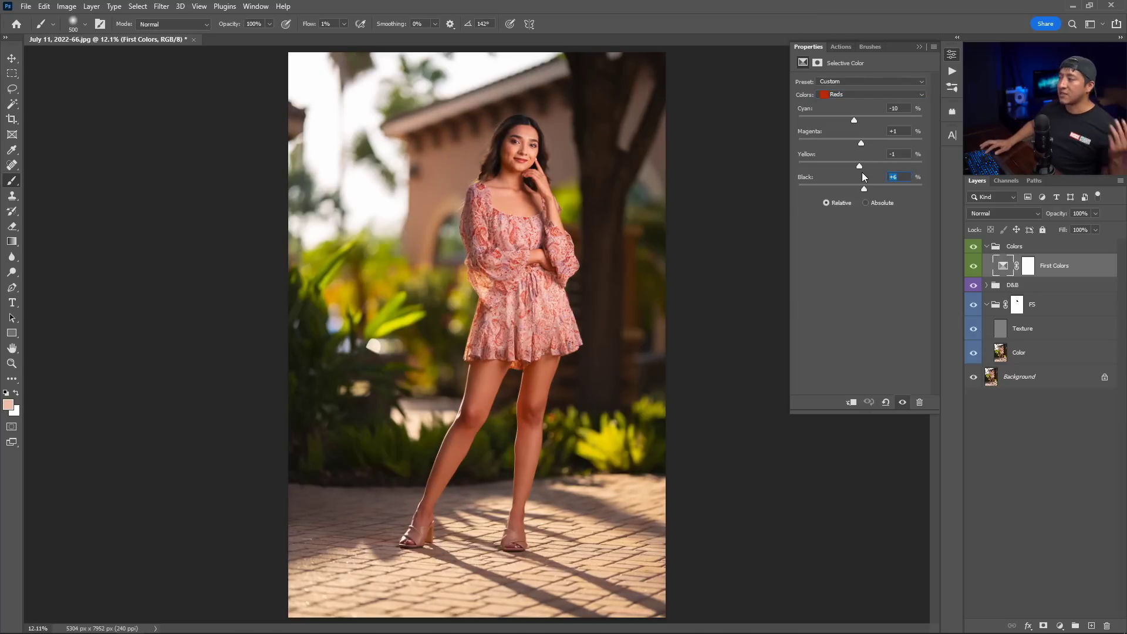
type("15")
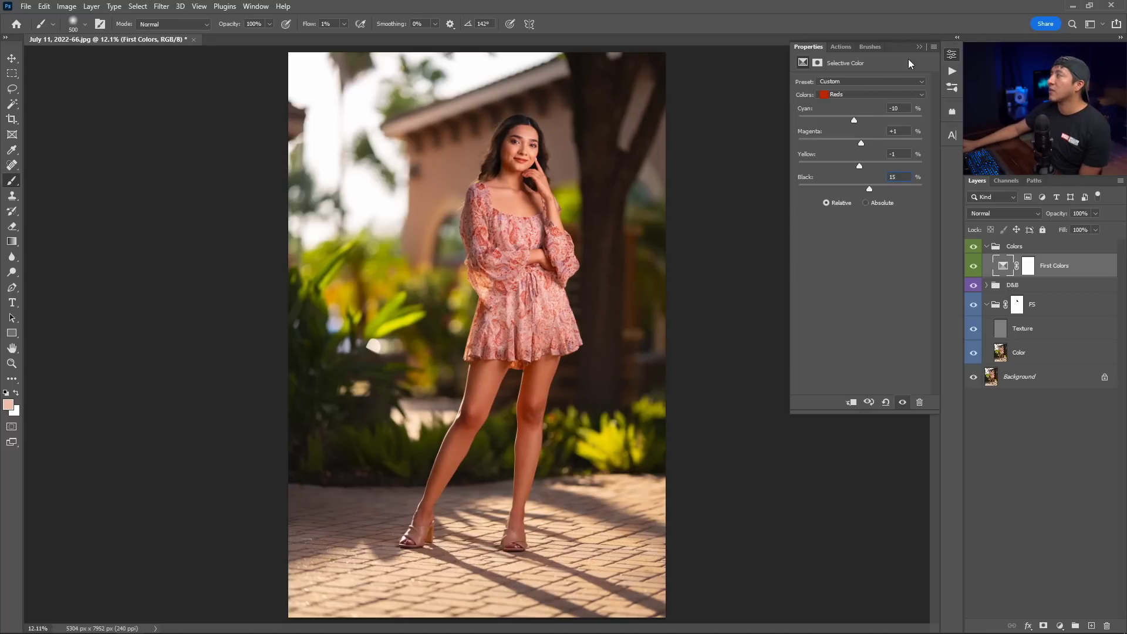
Close the adjustment settings and hide and reshow First Colors to check the darker reds.
left_click(919, 47)
left_click(972, 267)
left_click(973, 268)
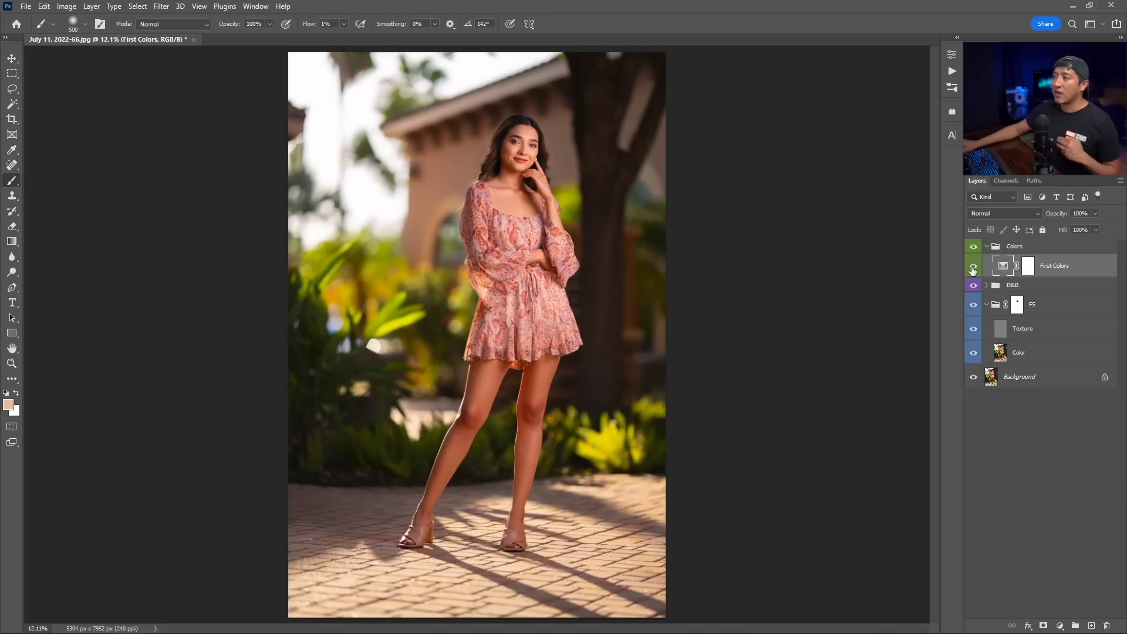